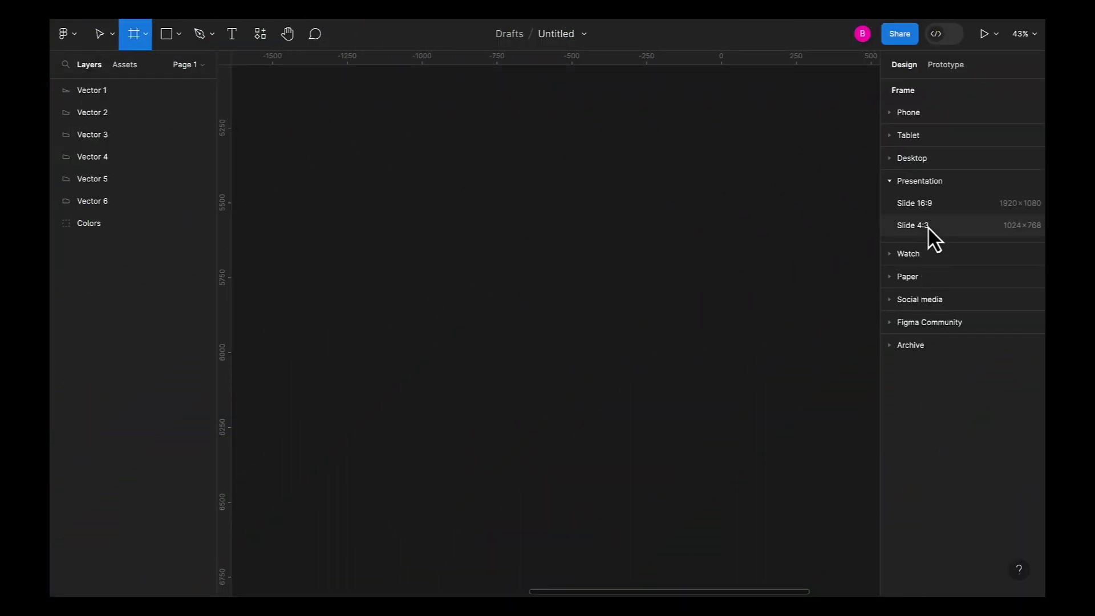
Step: Create a 16:9 slide frame (1920 × 1080) and fill it with black (000000)
click(929, 211)
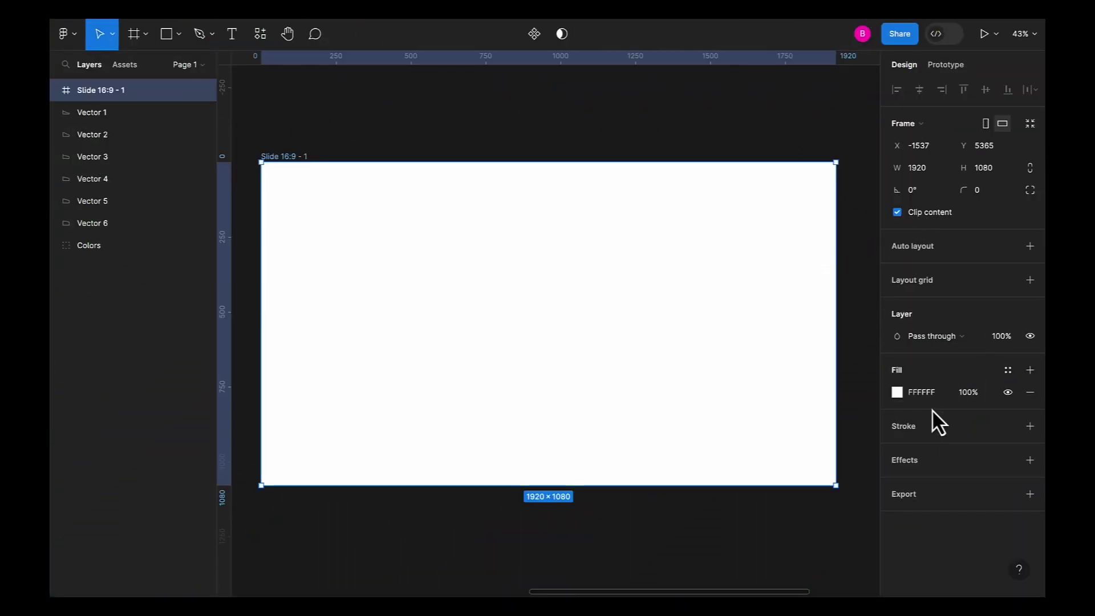
click(897, 392)
drag(720, 402, 704, 436)
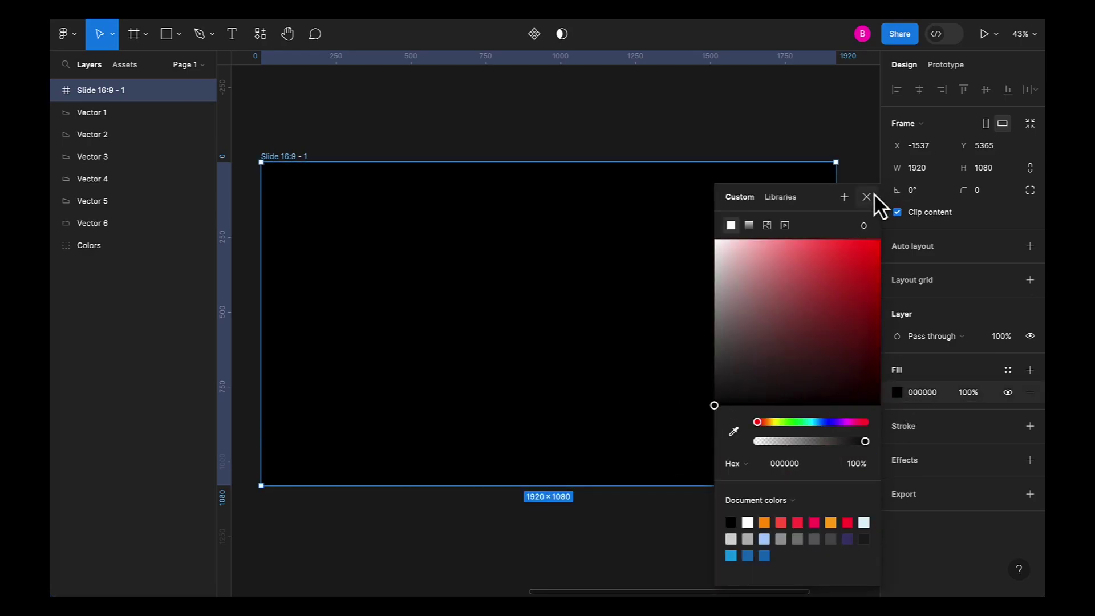
click(866, 197)
Step: Rename the new frame as Desktop
double_click(272, 157)
text(Desk)
key(Return)
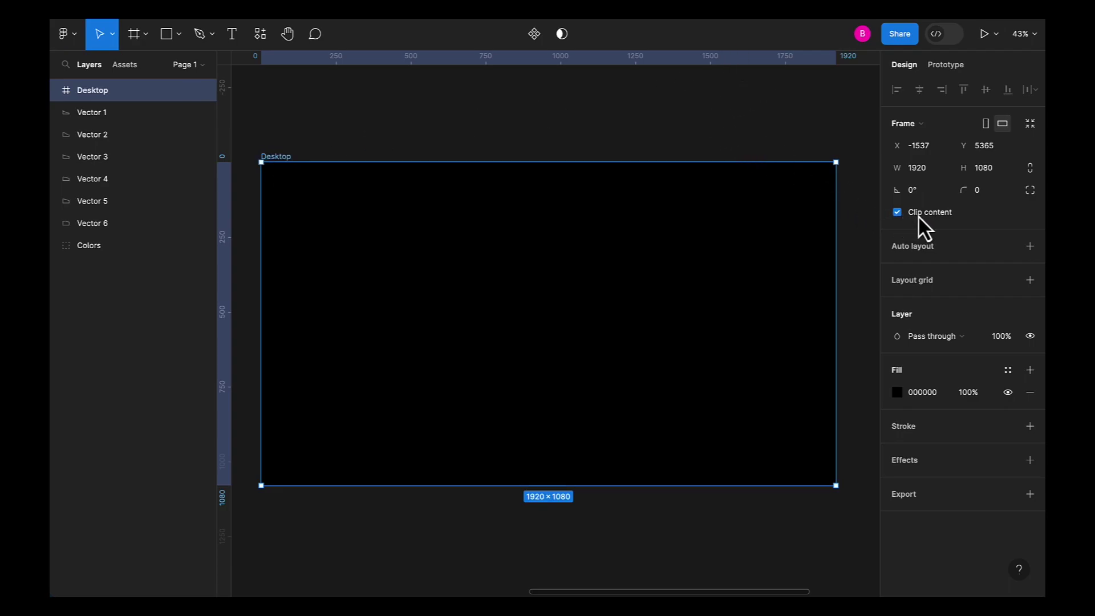
click(709, 141)
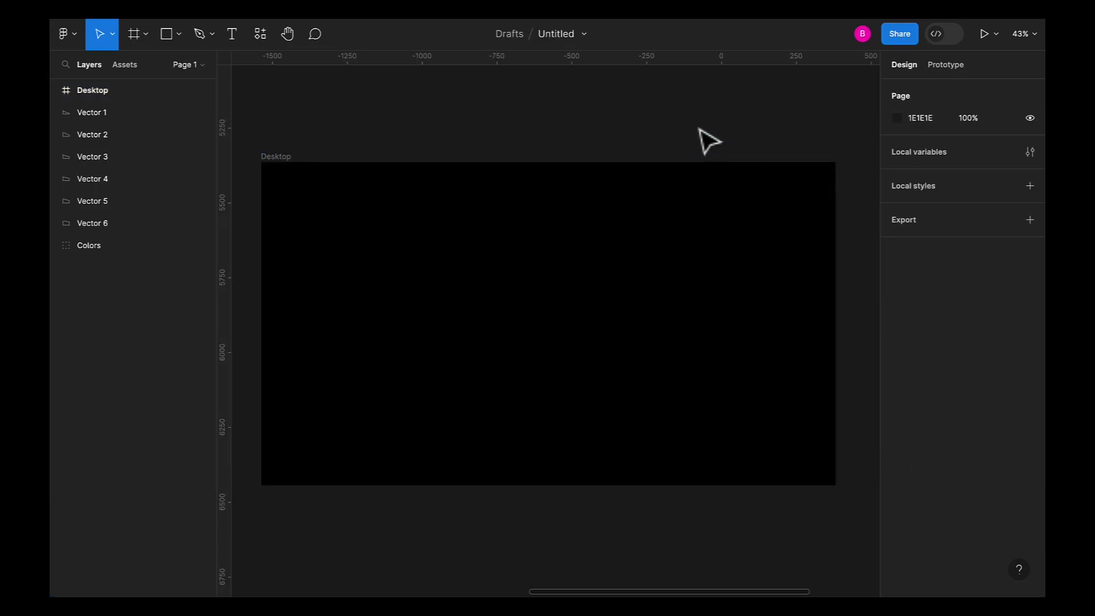
Step: Draw a closed Pen shape about 1450 × 1032 over the frame's lower-left half, with a wavy curved edge descending from upper left to lower right
click(212, 34)
click(206, 66)
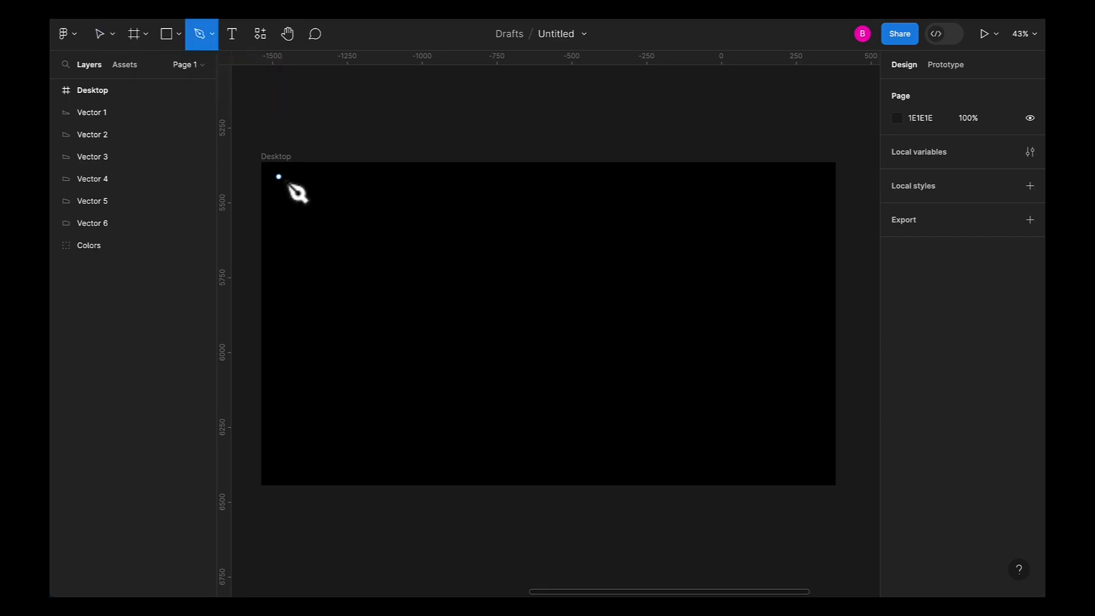
click(249, 183)
drag(321, 212, 354, 235)
drag(408, 272, 537, 326)
drag(584, 383, 596, 394)
drag(642, 458, 668, 465)
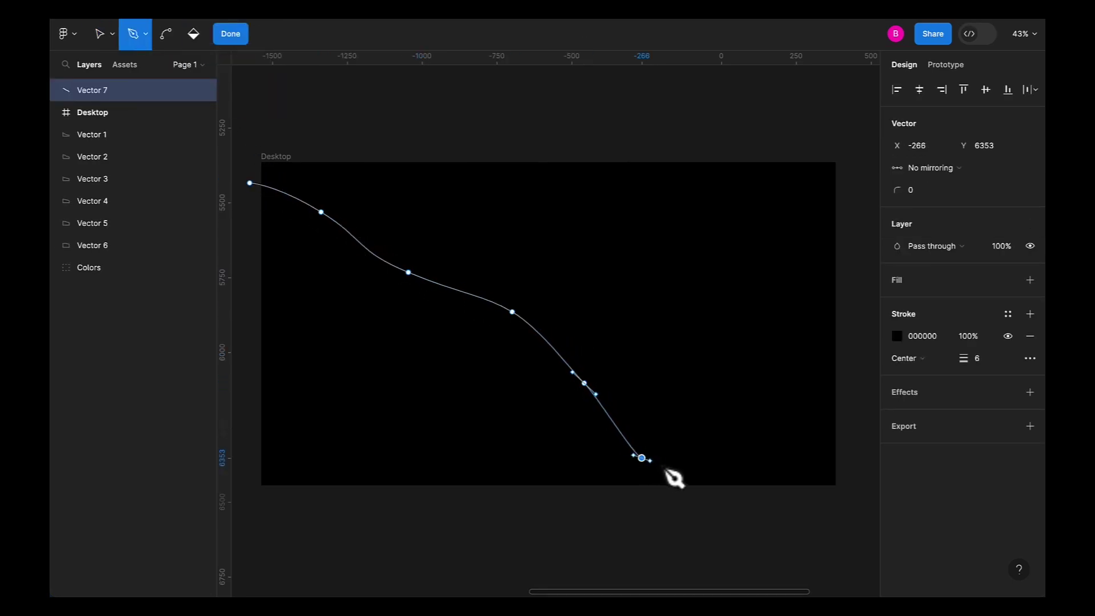
click(683, 492)
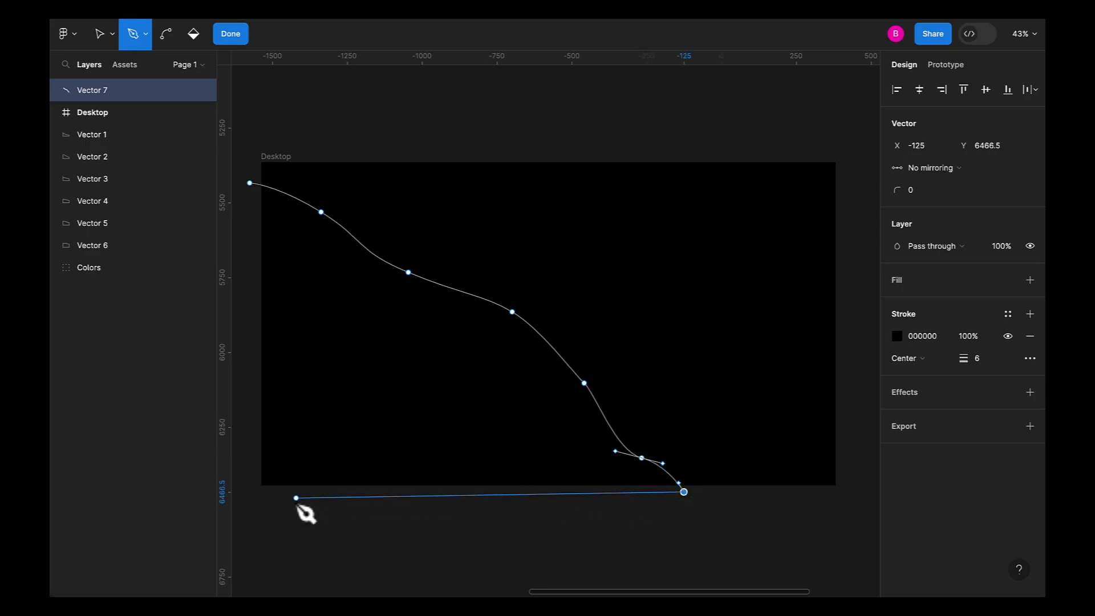
click(249, 491)
click(249, 183)
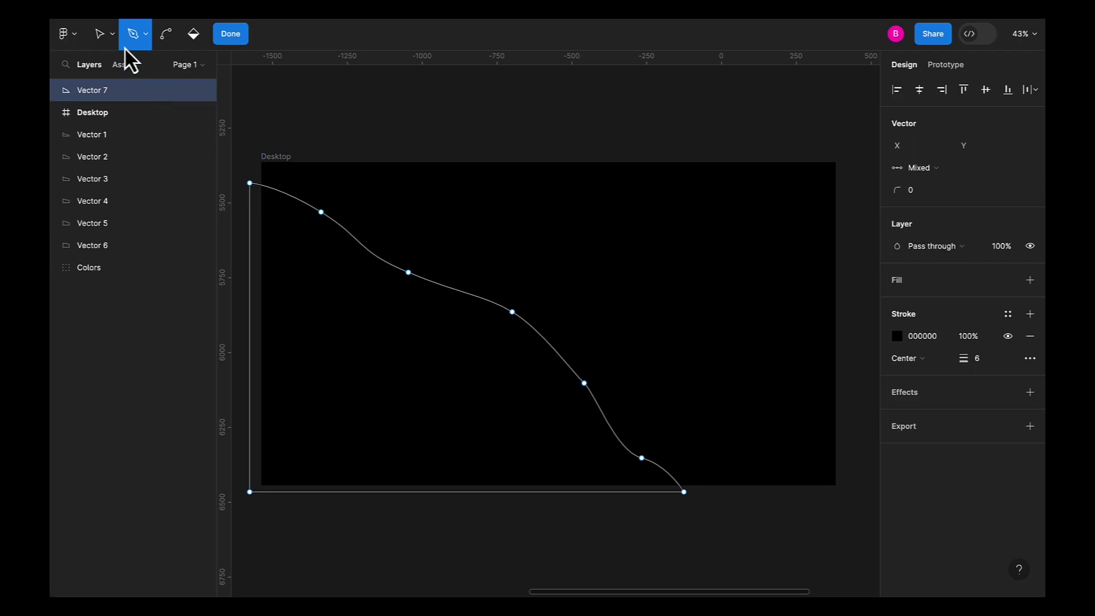
click(572, 297)
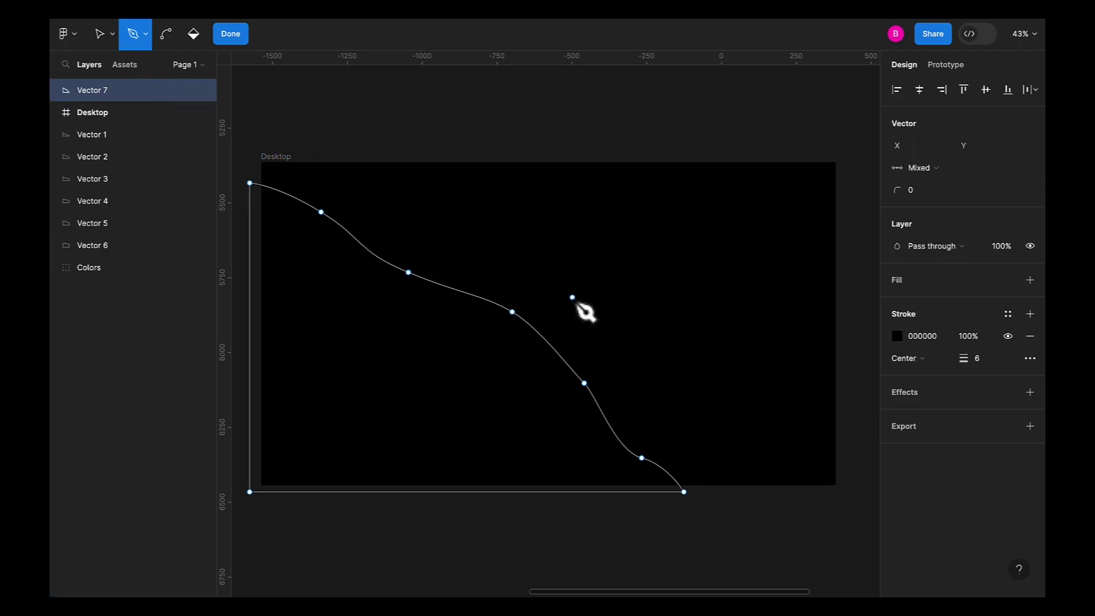
key(Escape)
click(113, 34)
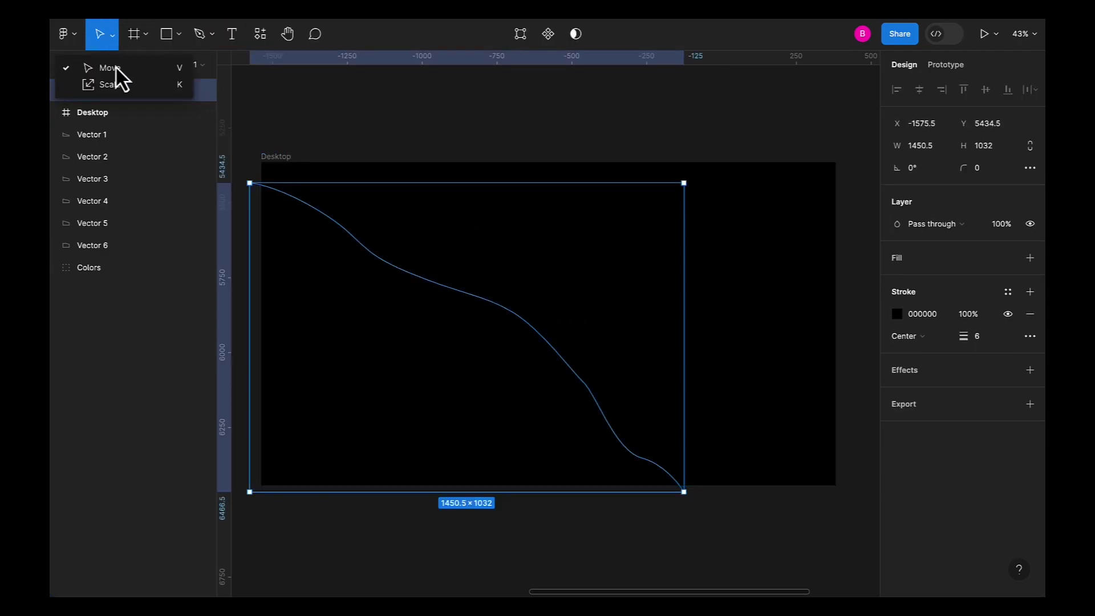
click(103, 66)
Step: Nest the wavy shape inside the Desktop frame and give it a light grey D9D9D9 fill
drag(103, 94, 100, 115)
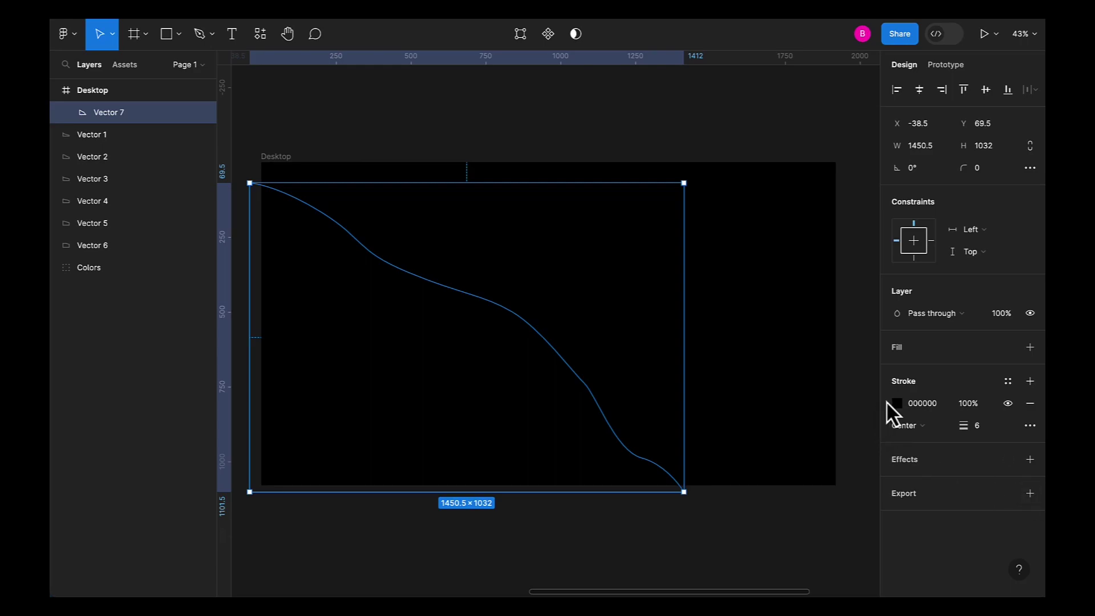
click(1029, 347)
drag(572, 401, 640, 335)
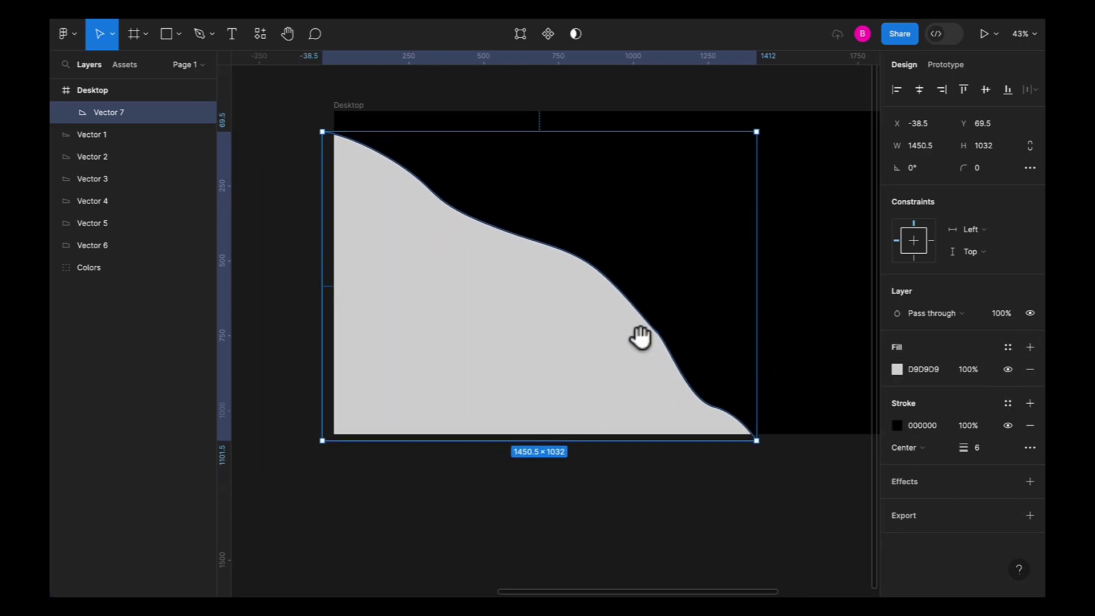
click(567, 498)
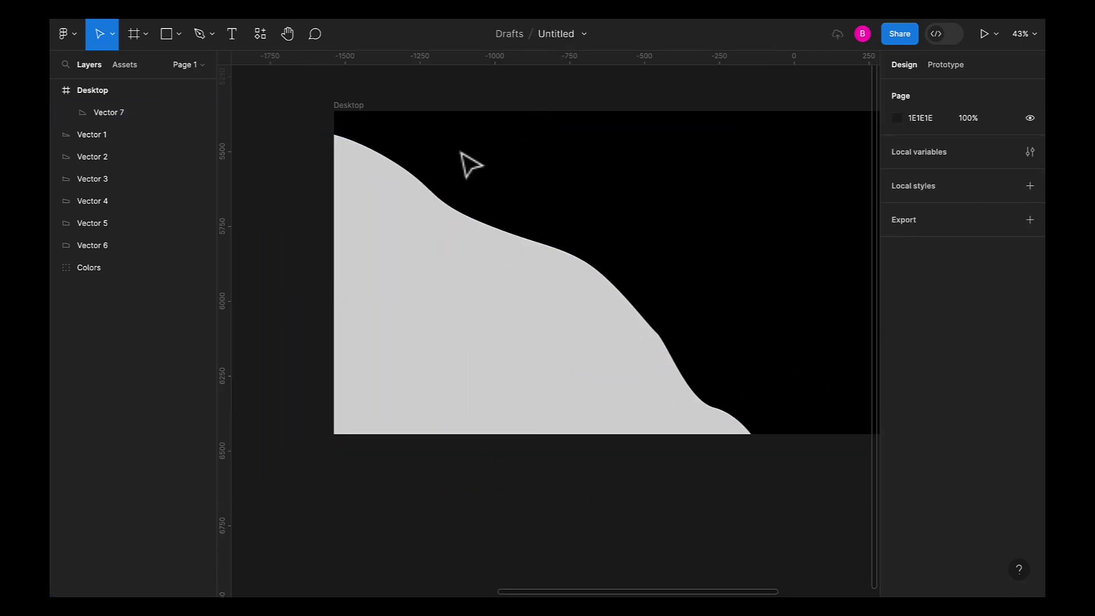
Step: Try moving the light grey shape toward the frame's middle and undo the move
click(425, 240)
drag(422, 284, 508, 264)
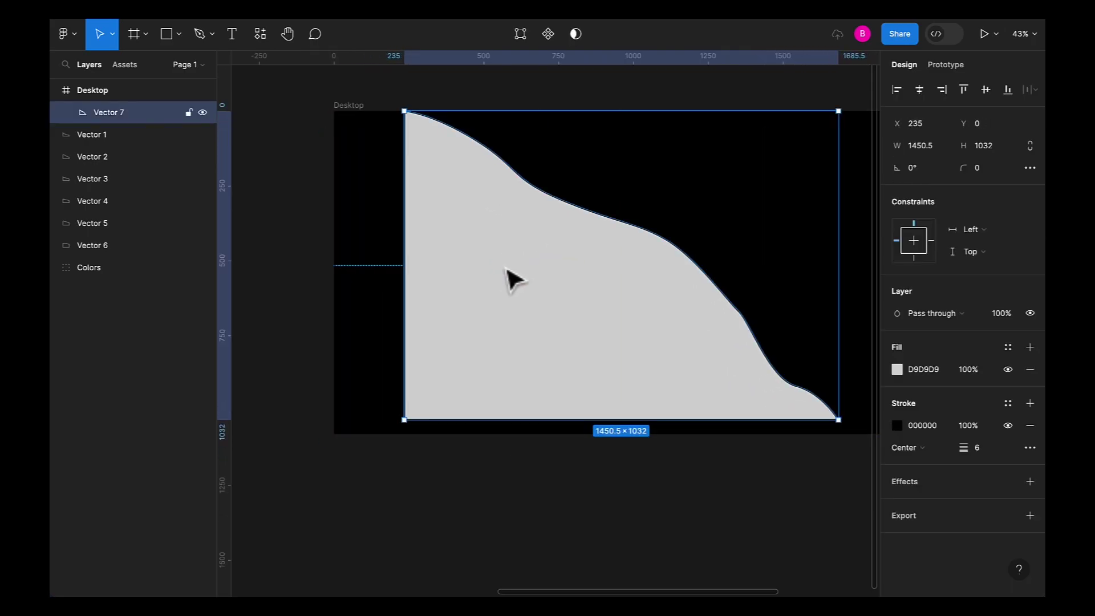
key(ctrl+z)
click(479, 462)
drag(525, 464, 477, 474)
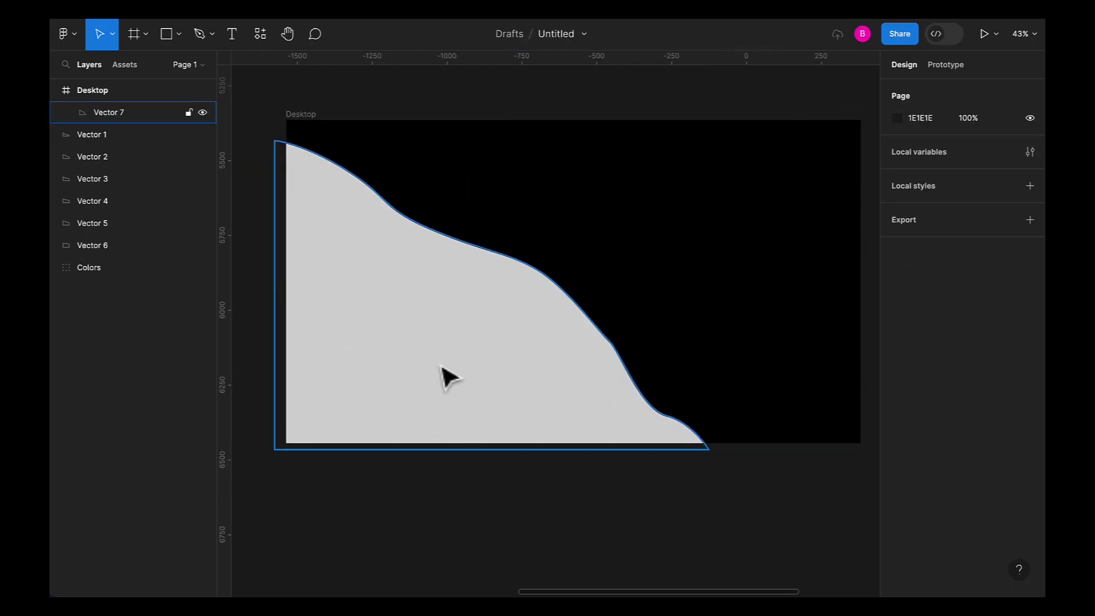
click(444, 370)
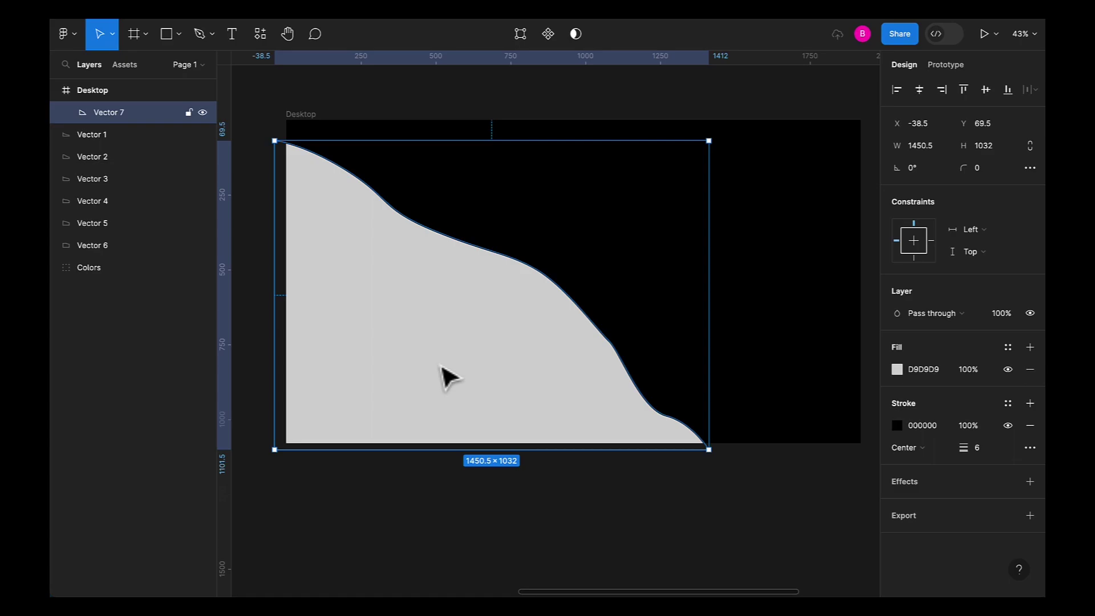
click(255, 226)
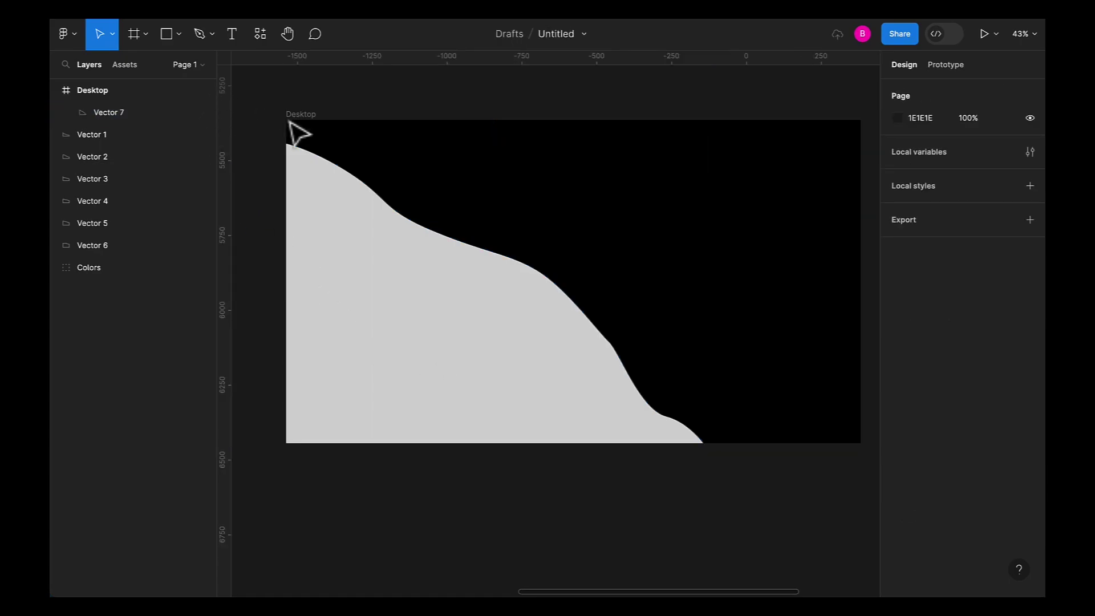
Step: Draw a larger closed Pen shape with straight segments, about 1751 × 1228, extending around the first shape and beyond the frame's left, top and bottom edges
click(203, 39)
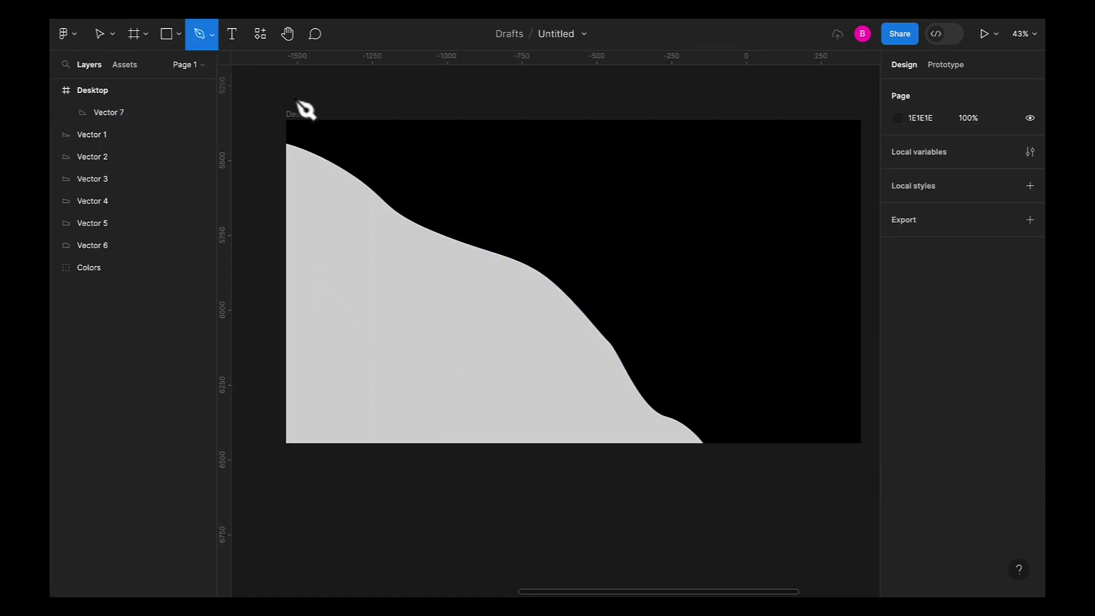
click(361, 109)
click(500, 182)
click(633, 232)
click(726, 354)
click(792, 469)
click(268, 469)
click(268, 101)
click(361, 109)
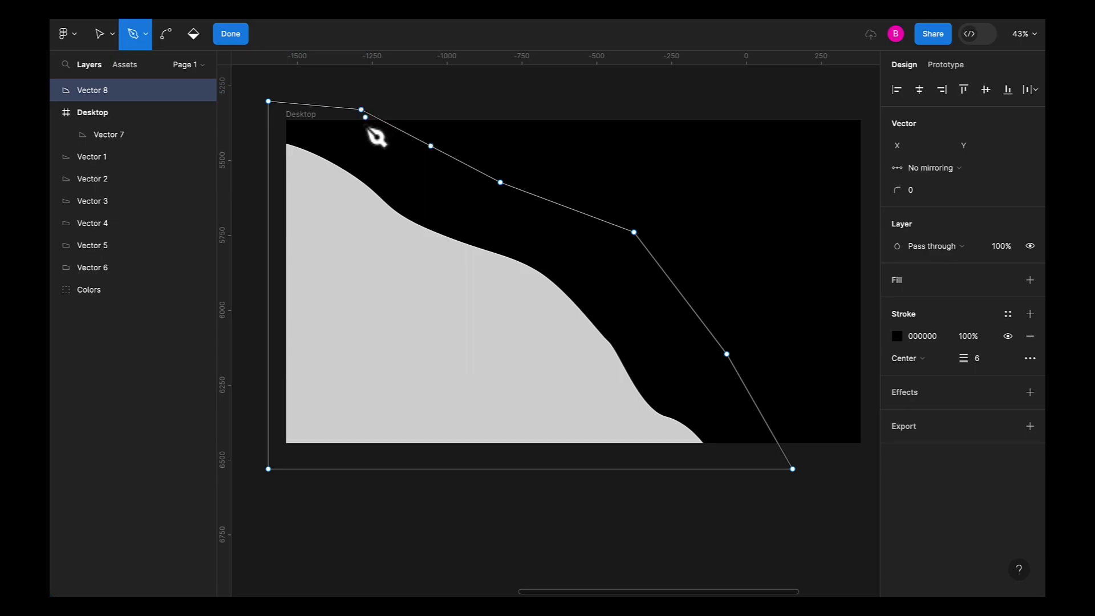
click(109, 32)
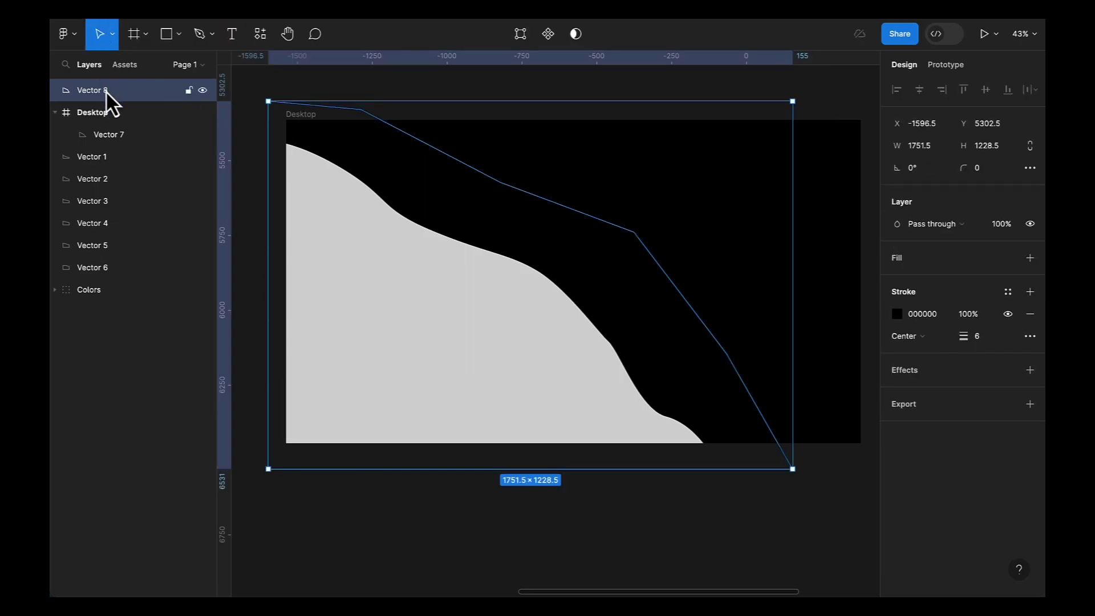
Step: Nest the larger shape in the Desktop frame beneath the light grey one and fill it with grey 787878
drag(105, 89, 105, 118)
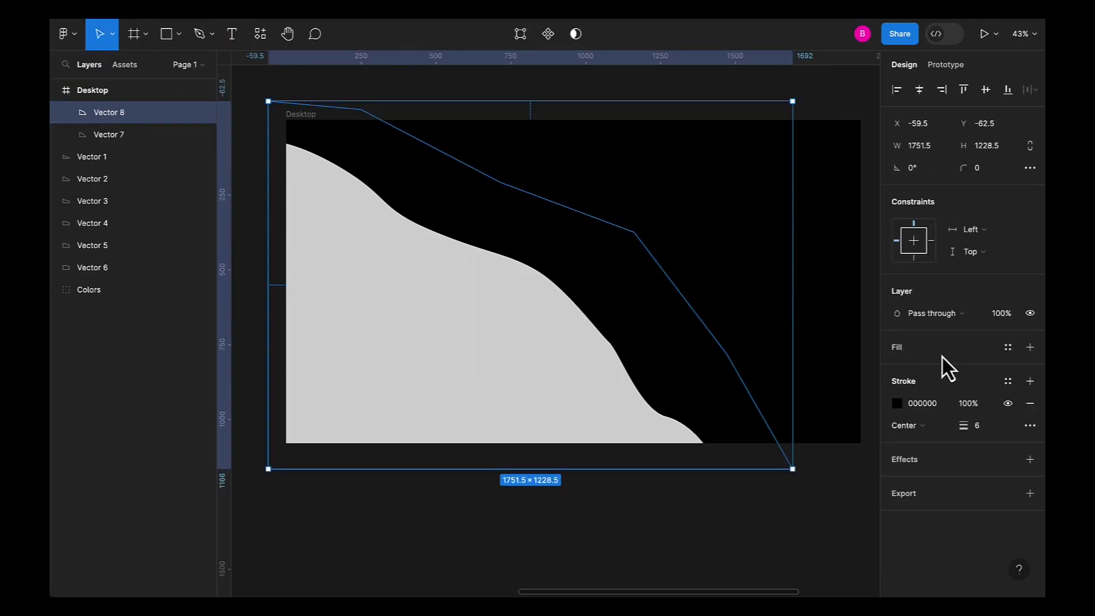
click(1022, 350)
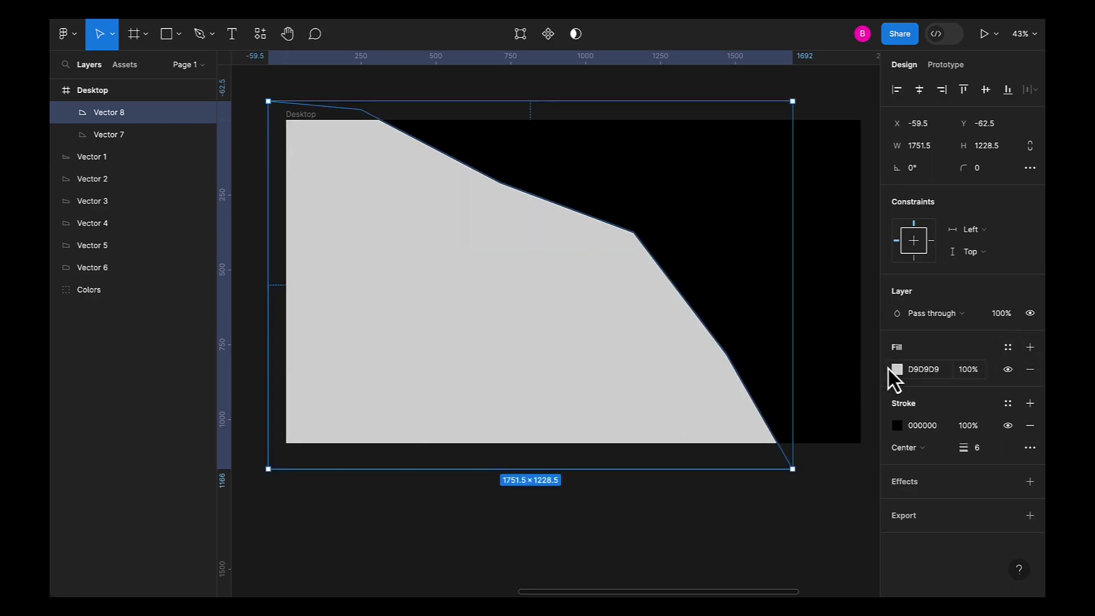
click(895, 369)
drag(734, 320, 714, 326)
drag(109, 112, 122, 149)
click(874, 208)
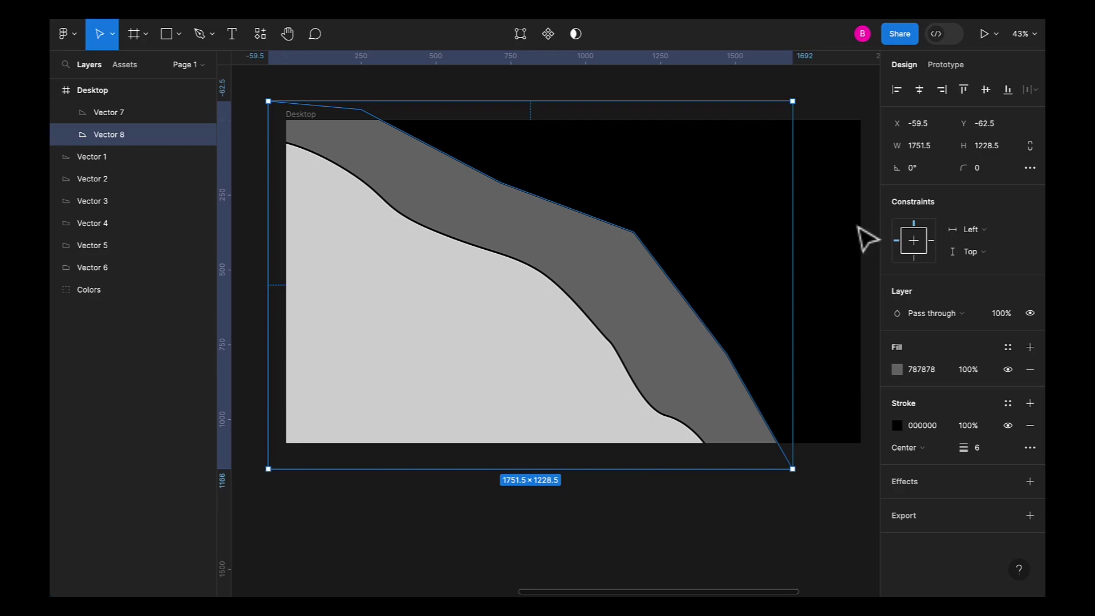
click(534, 499)
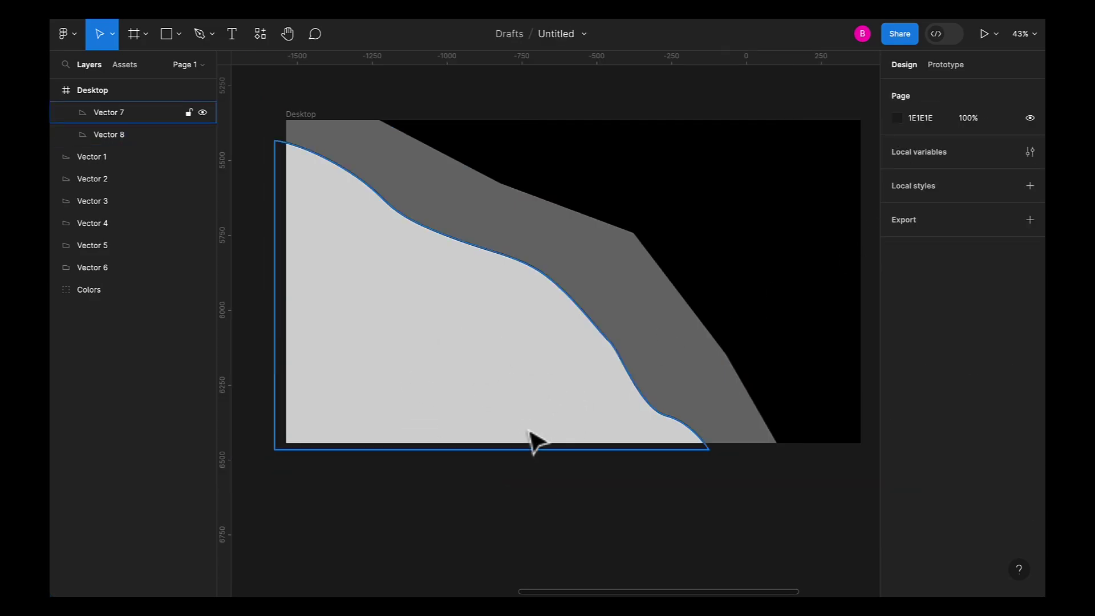
Step: Delete both grey shapes from the Desktop frame
click(521, 381)
shift+click(604, 286)
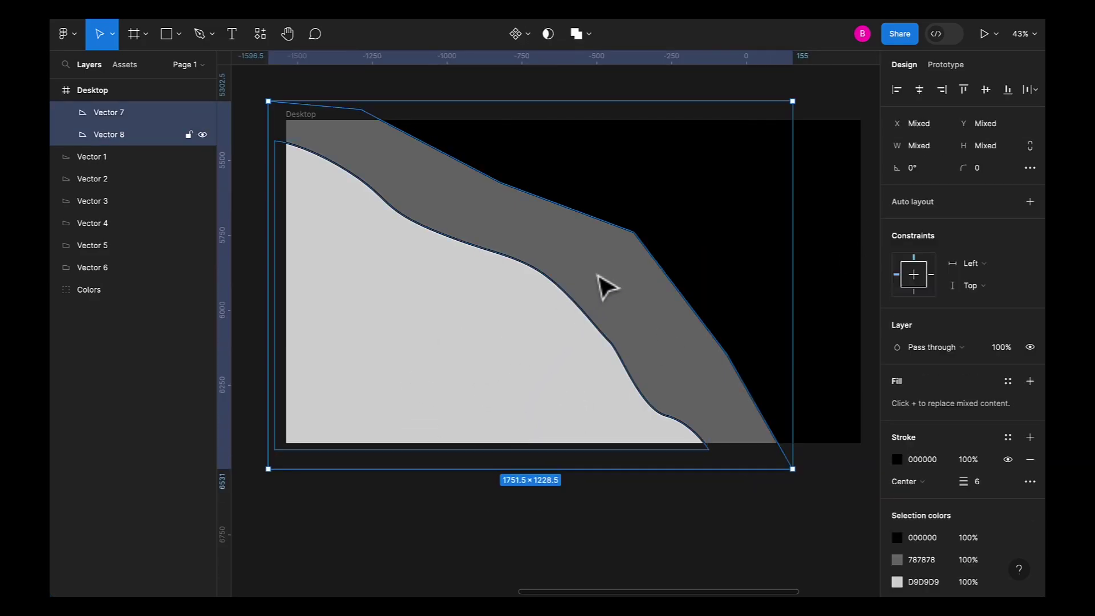
key(Delete)
Step: Pull the two lightest shapes, Vector 1 and Vector 2, down off the prepared stack of six grey shapes beside the frame
scroll(477, 306, down, 5)
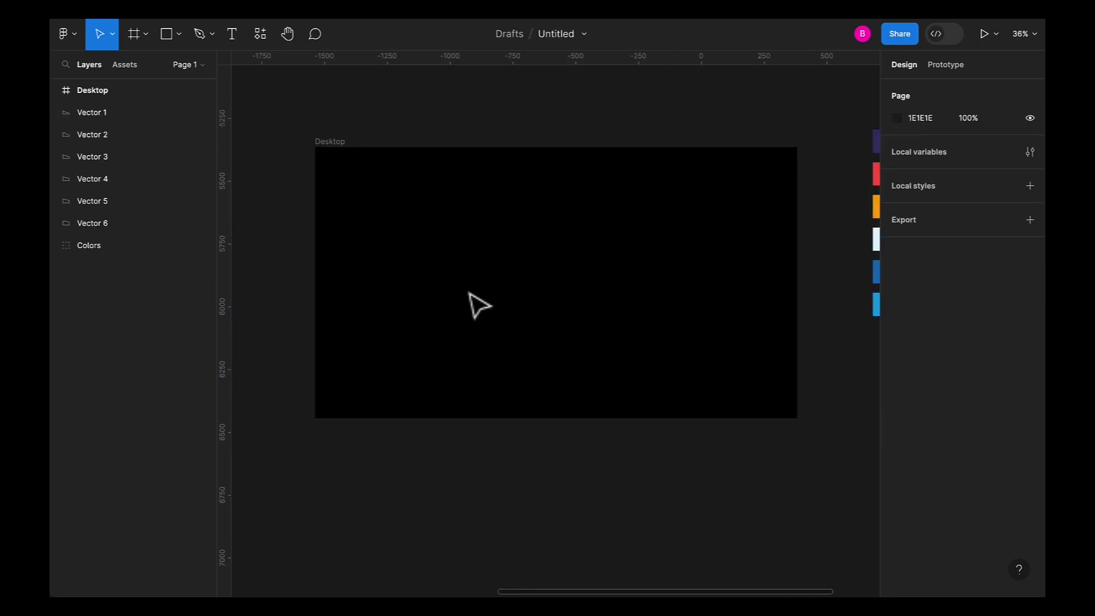
drag(384, 296, 775, 287)
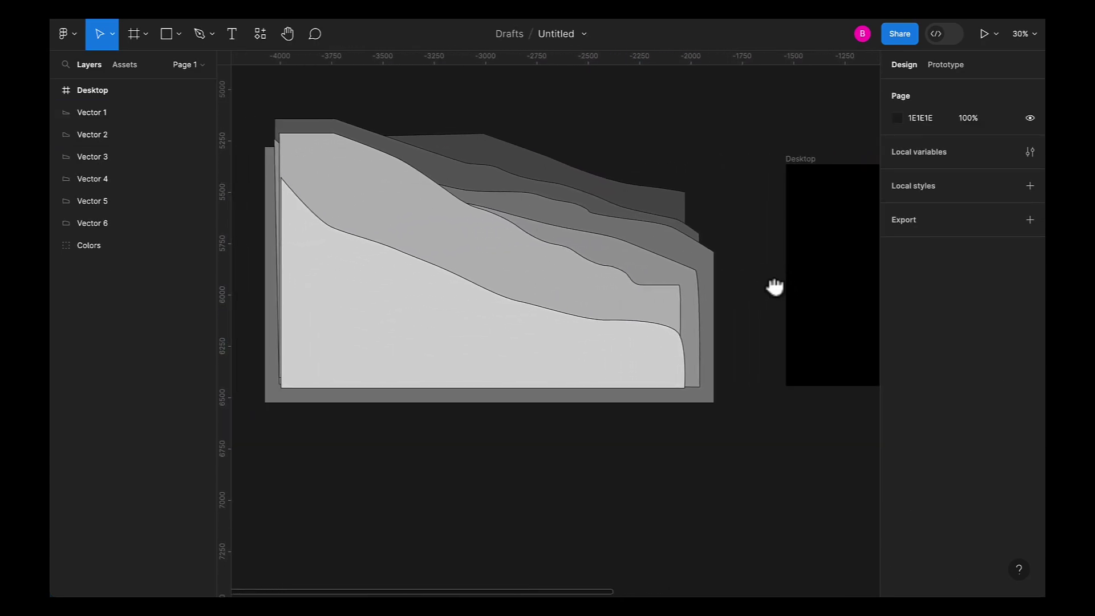
drag(733, 106, 251, 473)
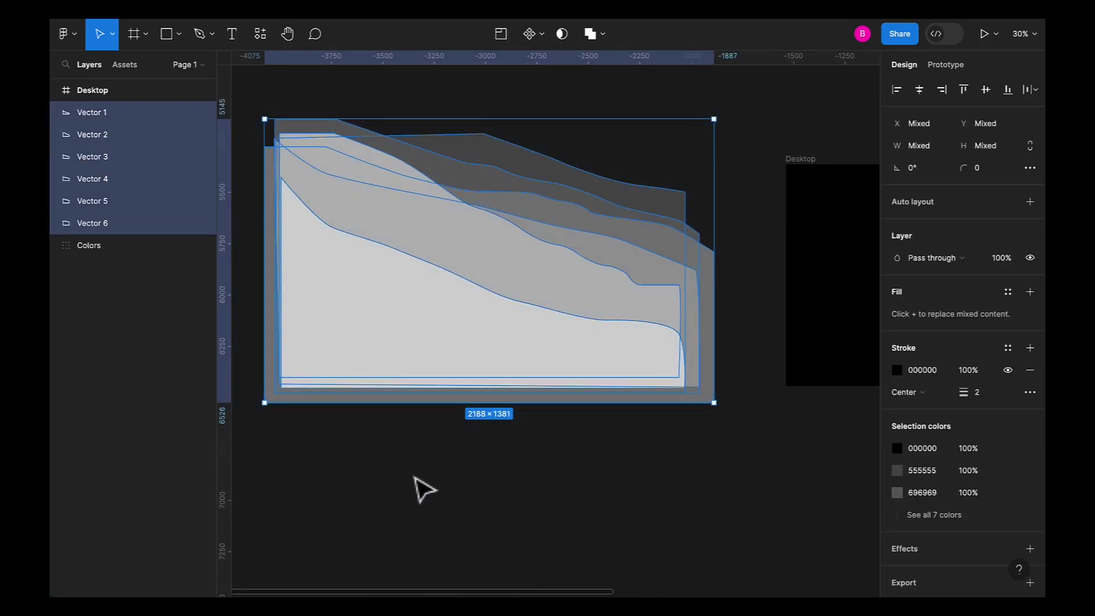
click(422, 490)
click(428, 350)
drag(427, 350, 434, 431)
drag(462, 287, 465, 366)
click(489, 308)
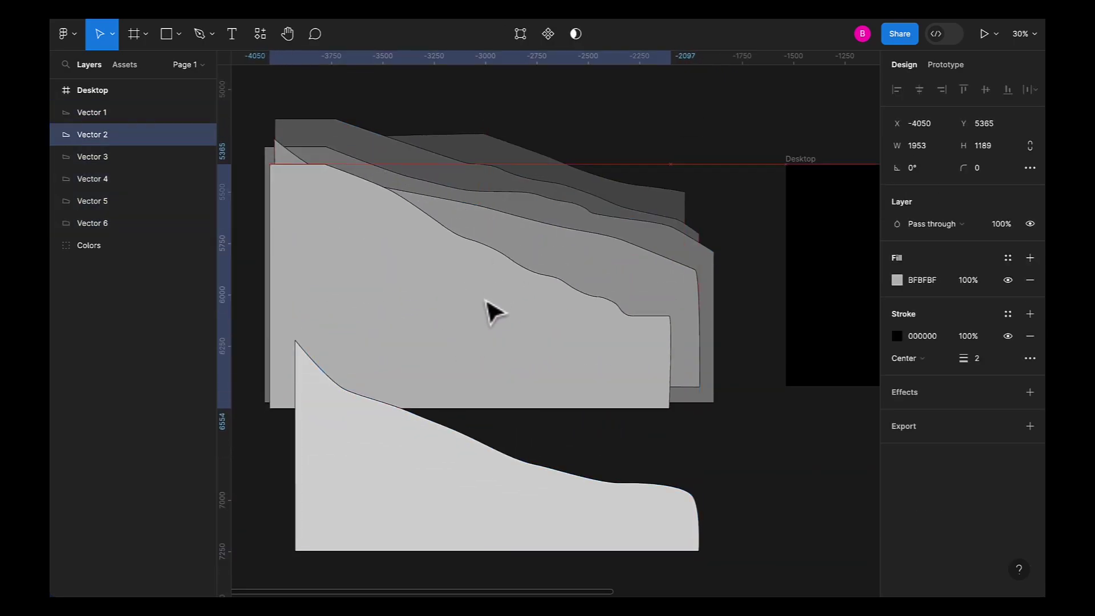
drag(557, 254, 625, 347)
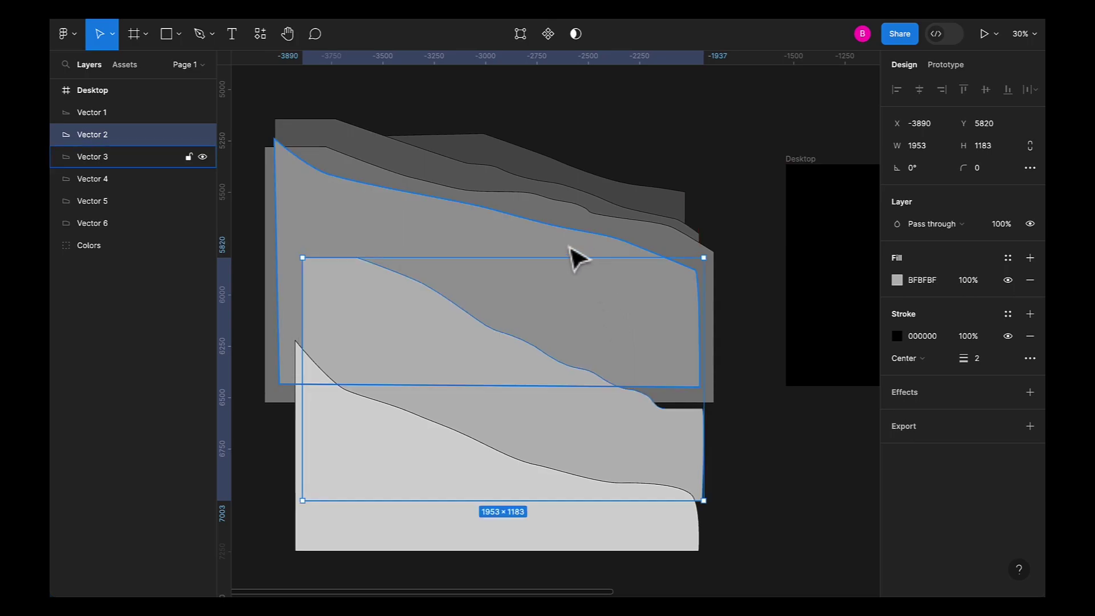
drag(574, 255, 447, 262)
Step: Undo all the moves made to the stacked grey shapes
key(ctrl+z)
key(ctrl+z)
key(ctrl+z)
key(ctrl+z)
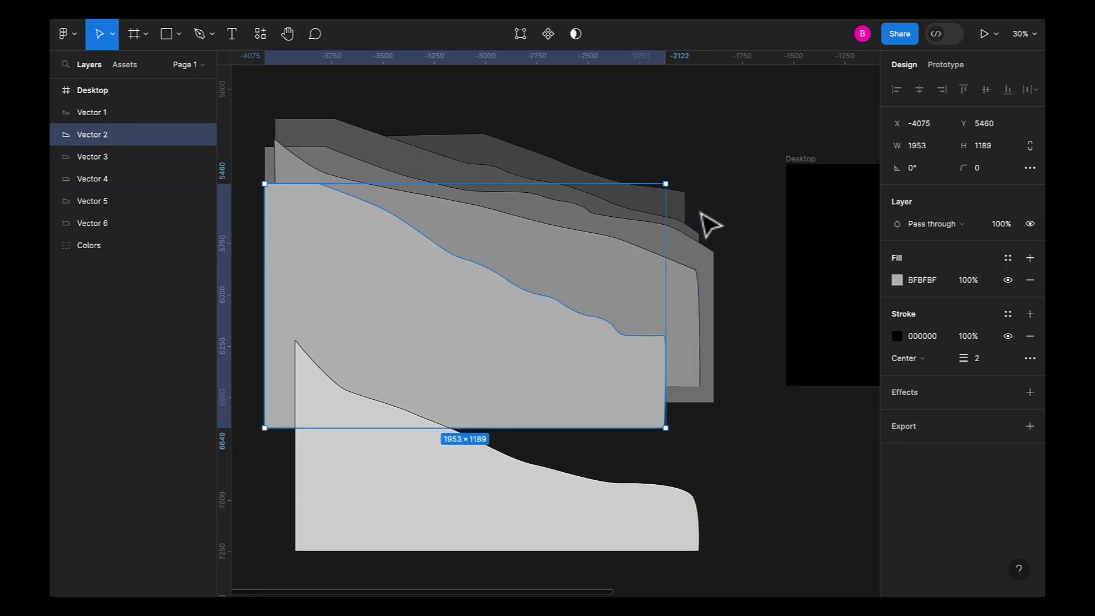
key(ctrl+z)
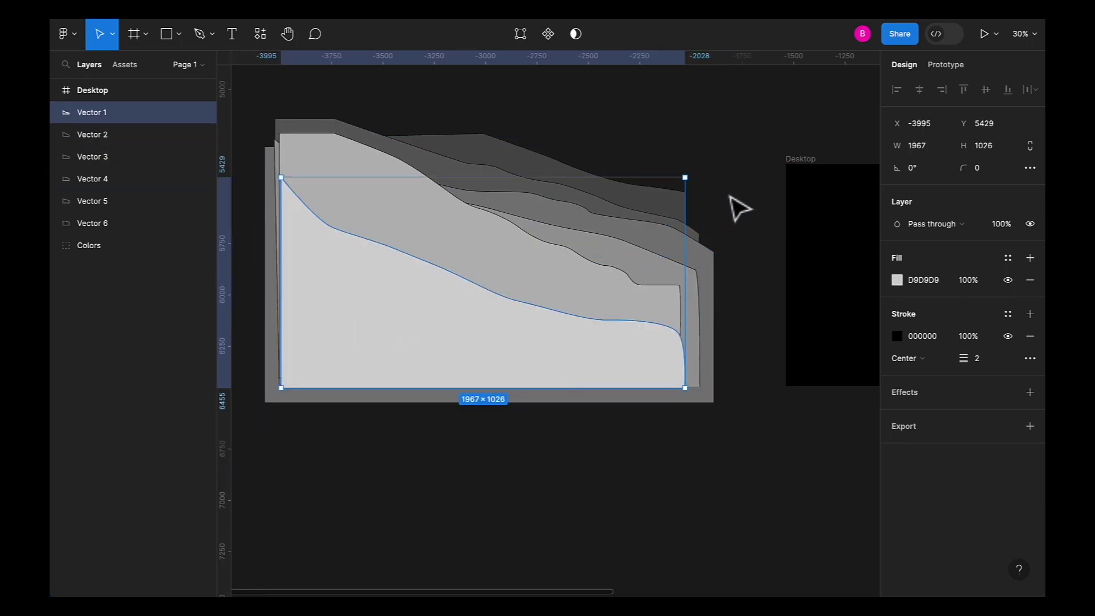
Step: Copy all six stacked grey shapes, Vector 1 to Vector 6, into the Desktop frame
click(736, 208)
drag(727, 116, 232, 482)
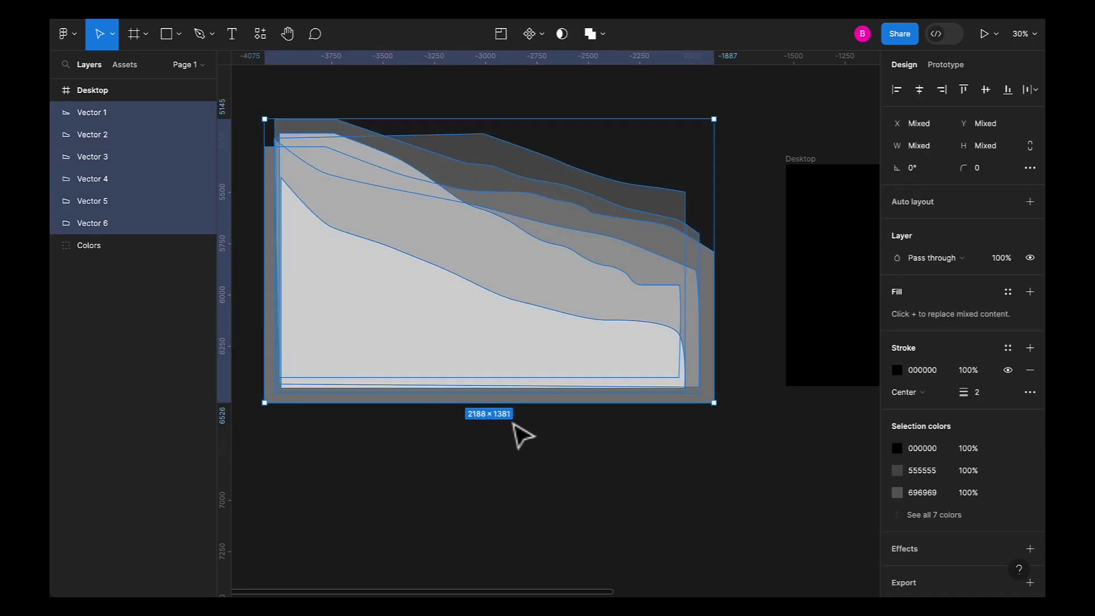
scroll(639, 319, right, 6)
scroll(592, 261, up, 1)
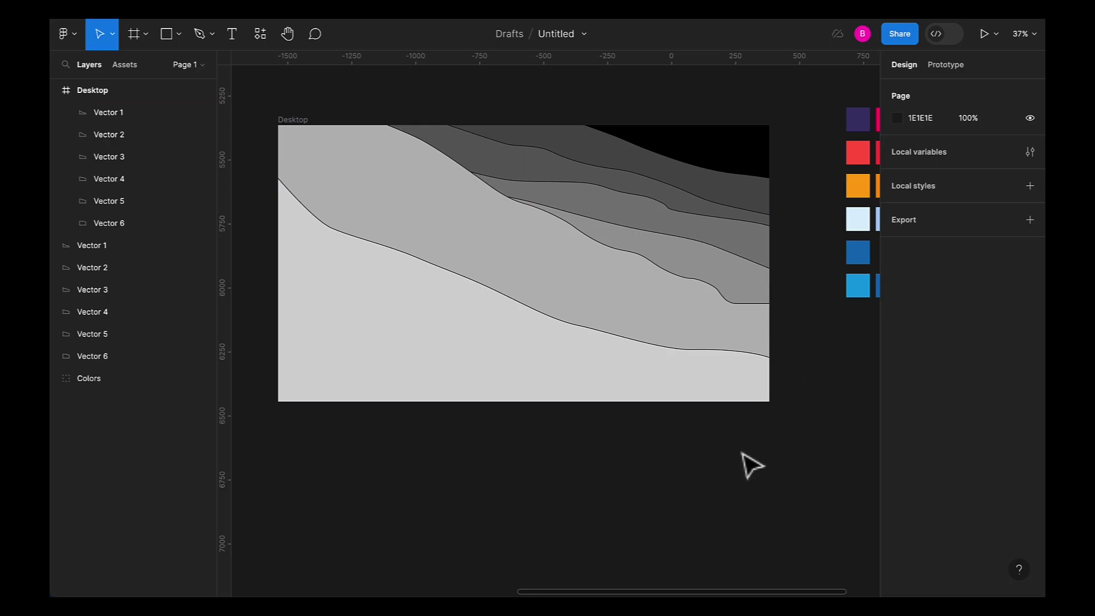
scroll(663, 447, right, 3)
scroll(640, 403, down, 1)
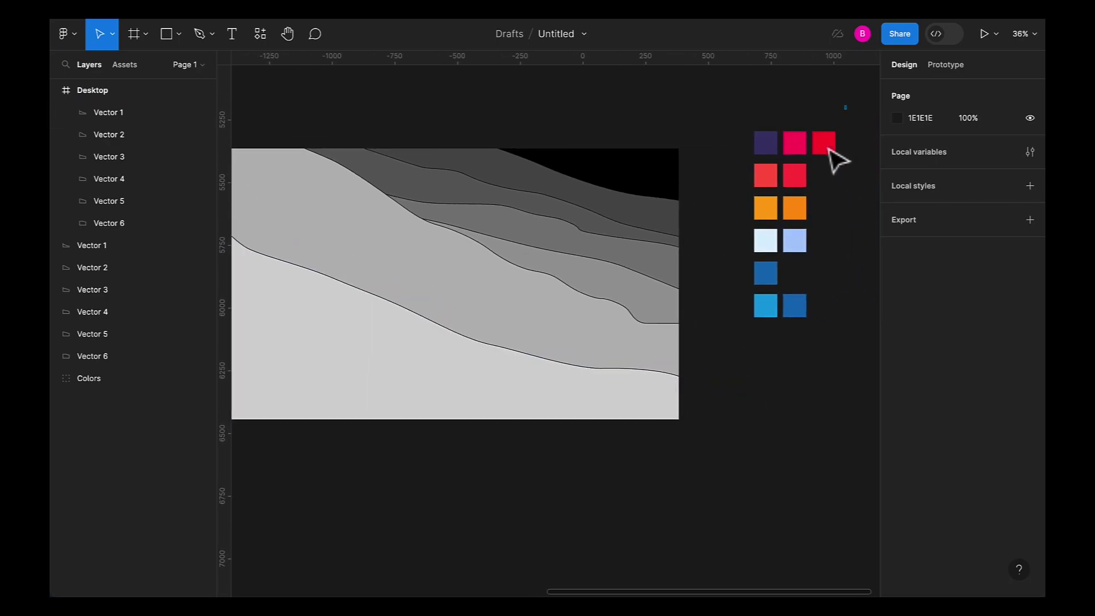
Step: Move the Colors swatch group to X 429, Y 5423, close beside the Desktop frame's right edge
click(766, 274)
drag(774, 261, 711, 294)
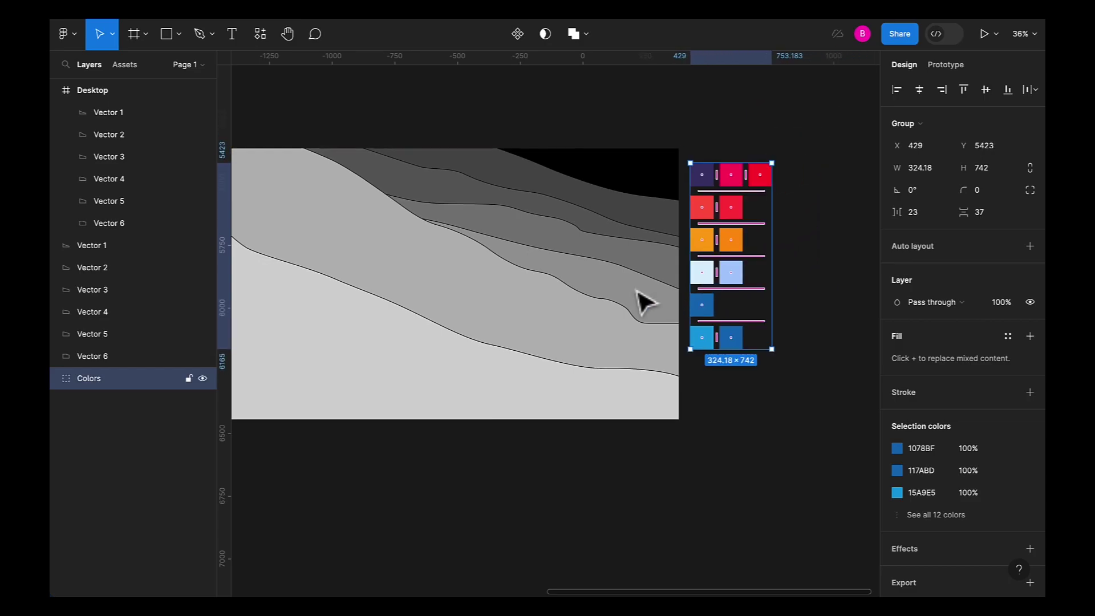
Step: Go through Vector 1 to Vector 4 inside the Desktop frame one by one to identify each shape
scroll(673, 303, left, 3)
scroll(673, 302, down, 2)
click(547, 400)
click(499, 340)
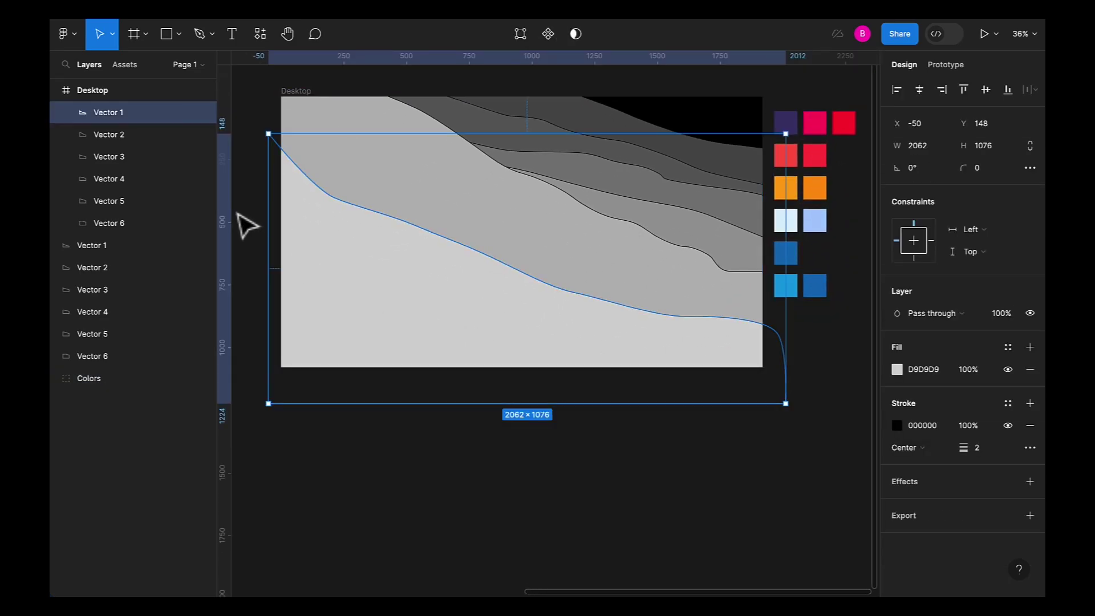
click(90, 132)
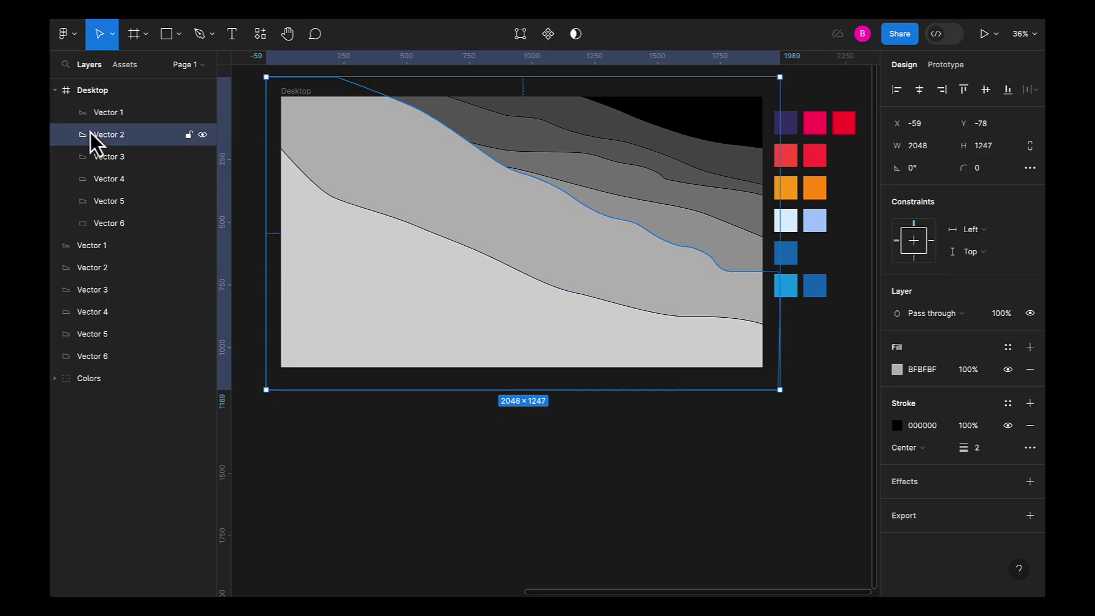
click(95, 166)
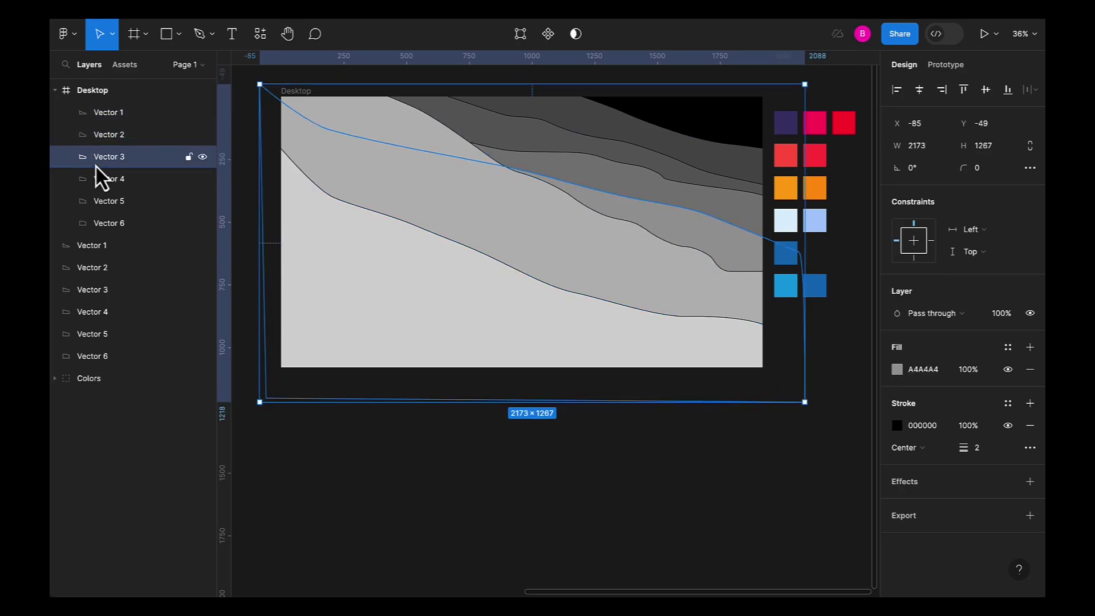
click(98, 179)
Step: Remove the stroke from Vector 1 in the Desktop frame and change its fill to a linear gradient
click(110, 117)
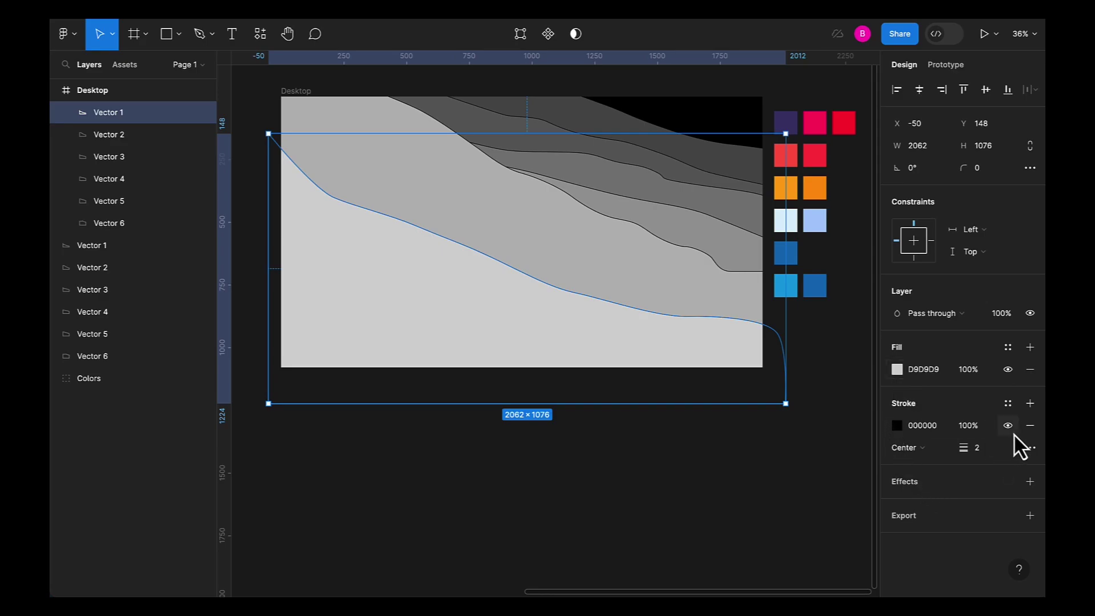
click(1028, 425)
click(897, 369)
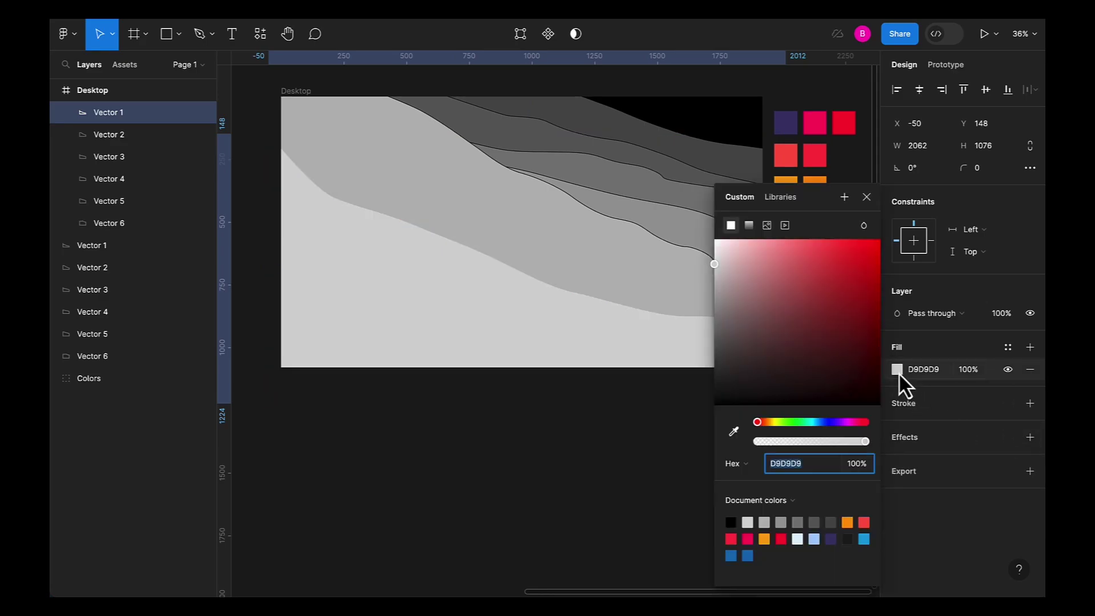
click(750, 226)
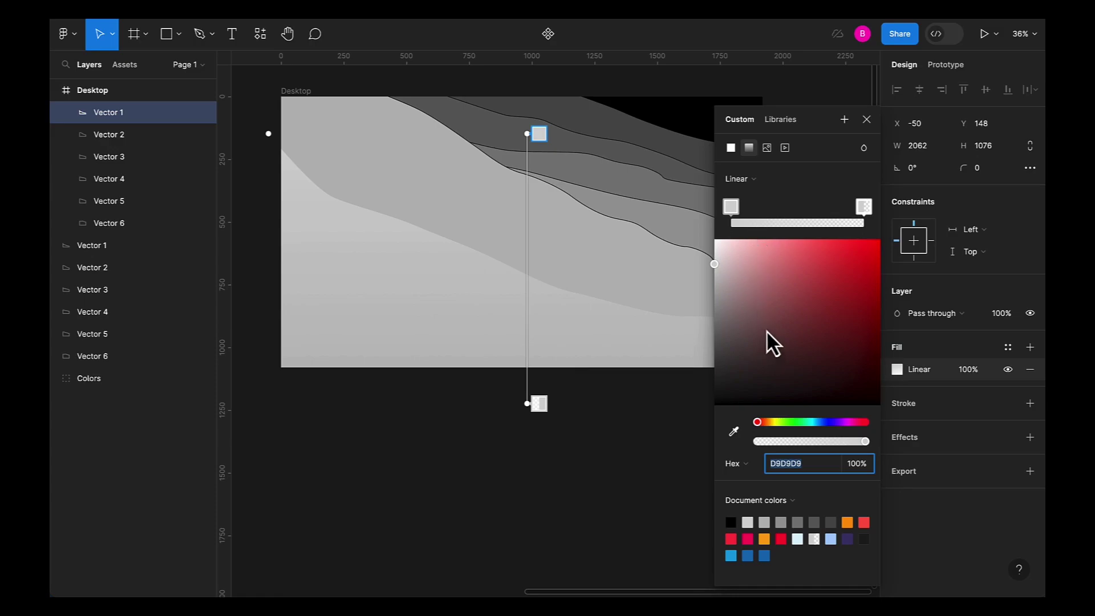
Step: Set the first stop of Vector 1's gradient to the palette's dark purple, 463C78, by sampling the swatch
key(BackSpace)
key(Escape)
drag(655, 416, 510, 409)
click(734, 431)
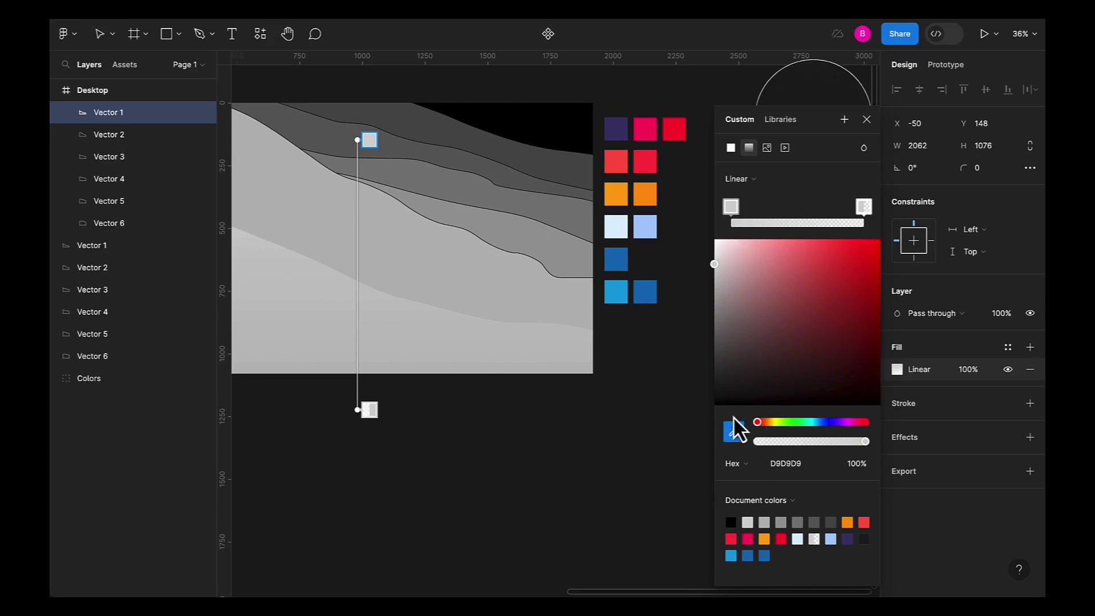
click(619, 123)
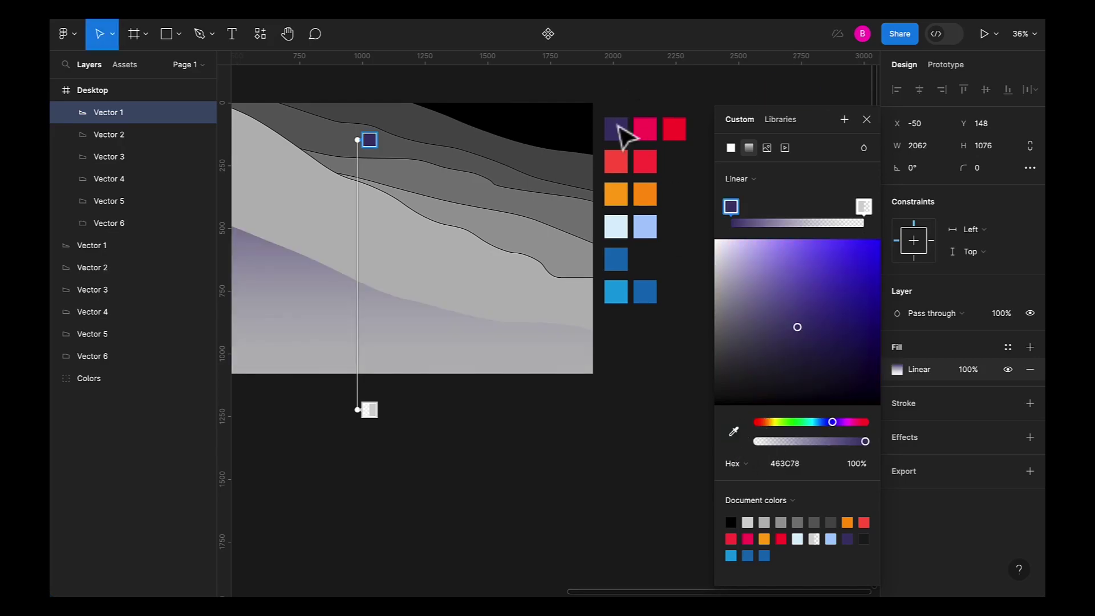
Step: Add a middle stop in the palette's pink FF036B to Vector 1's gradient and set the end stop to red FE0034
click(793, 213)
click(733, 434)
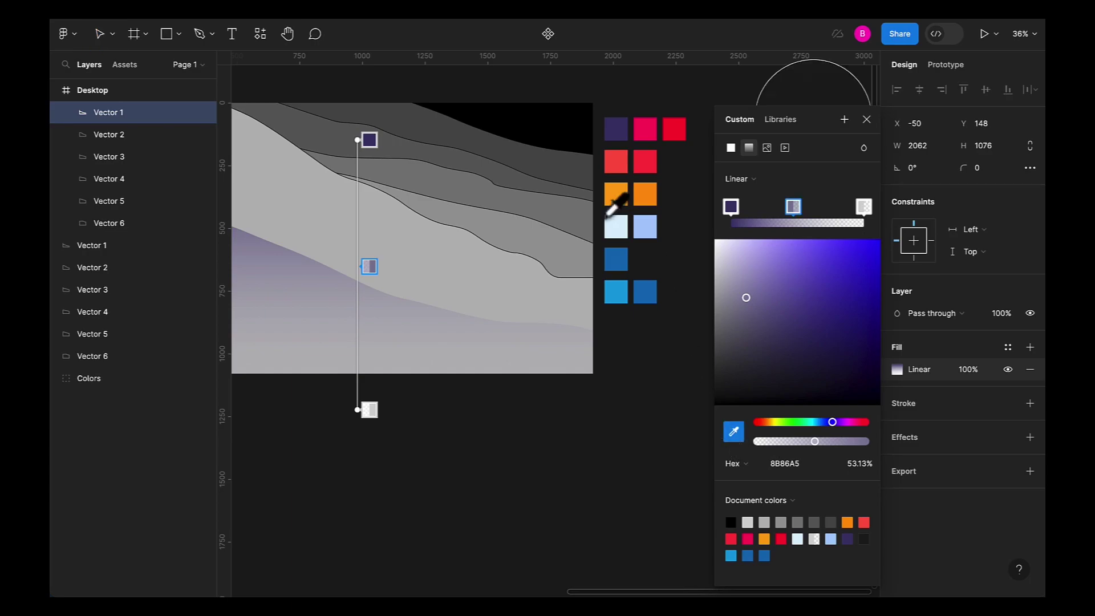
click(646, 126)
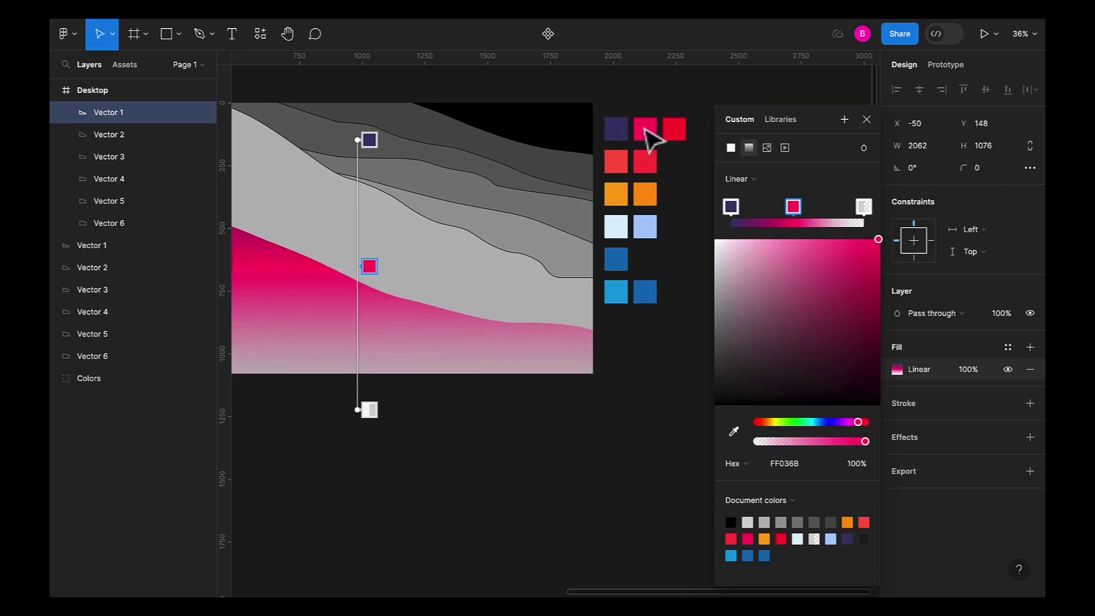
click(863, 207)
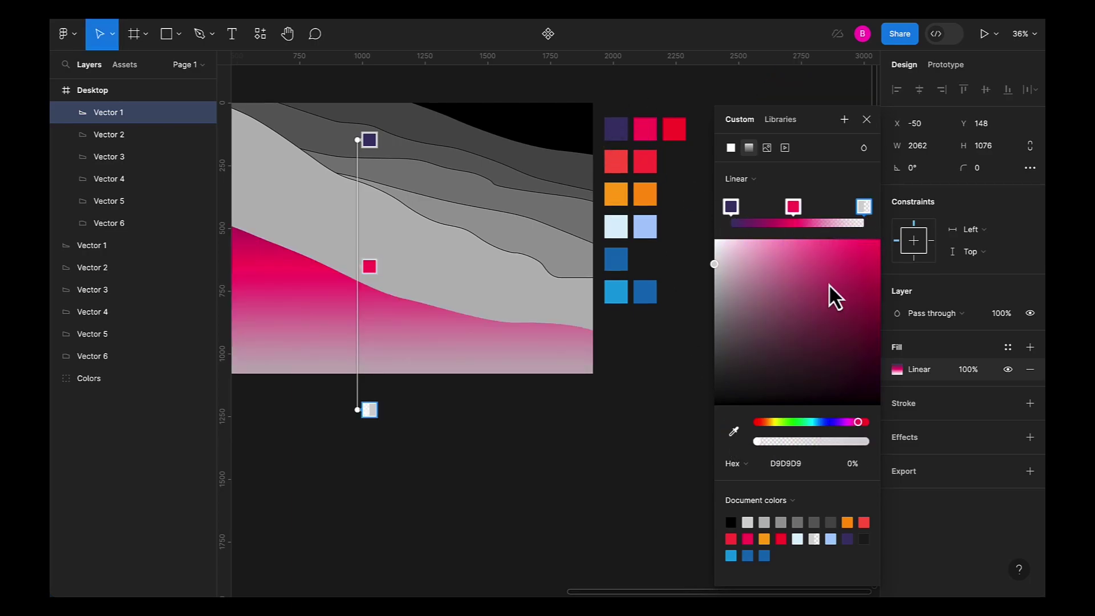
click(732, 435)
click(674, 130)
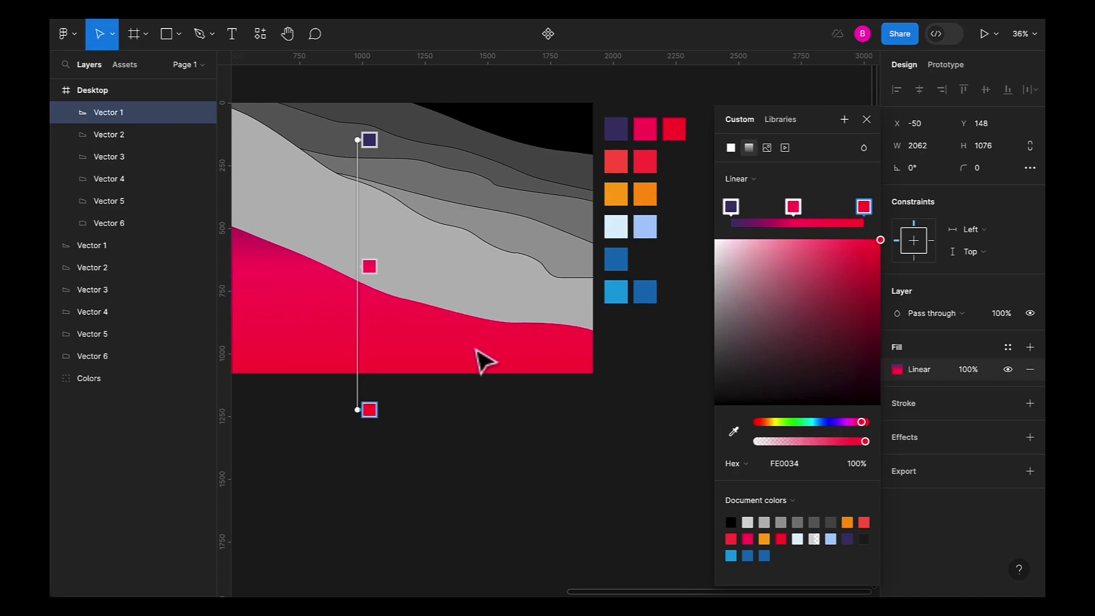
Step: Reorient Vector 1's gradient into a short diagonal, with purple at the frame's bottom edge and red along the shape's upper curve
drag(501, 347, 688, 316)
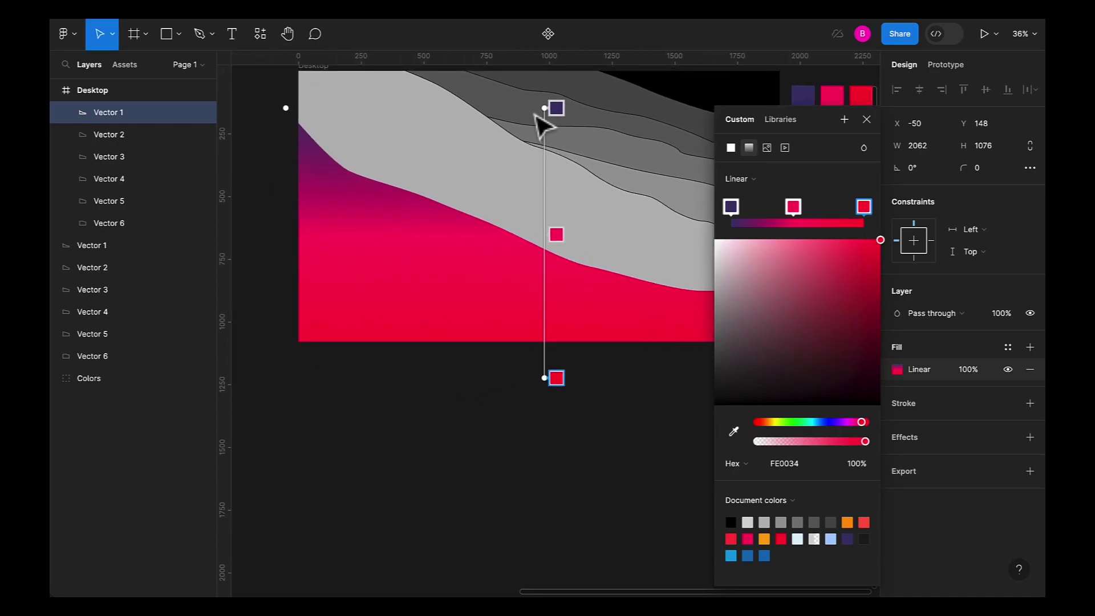
drag(544, 110, 360, 358)
drag(545, 377, 530, 212)
drag(362, 359, 464, 359)
mouse_move(530, 214)
mouse_down()
mouse_move(522, 231)
mouse_move(524, 214)
mouse_up()
drag(462, 357, 485, 358)
Step: Set the pink middle stop of Vector 1's gradient to 85% opacity and shift it towards the red stop
click(793, 208)
mouse_move(845, 443)
mouse_down()
mouse_move(827, 442)
mouse_move(842, 444)
mouse_up()
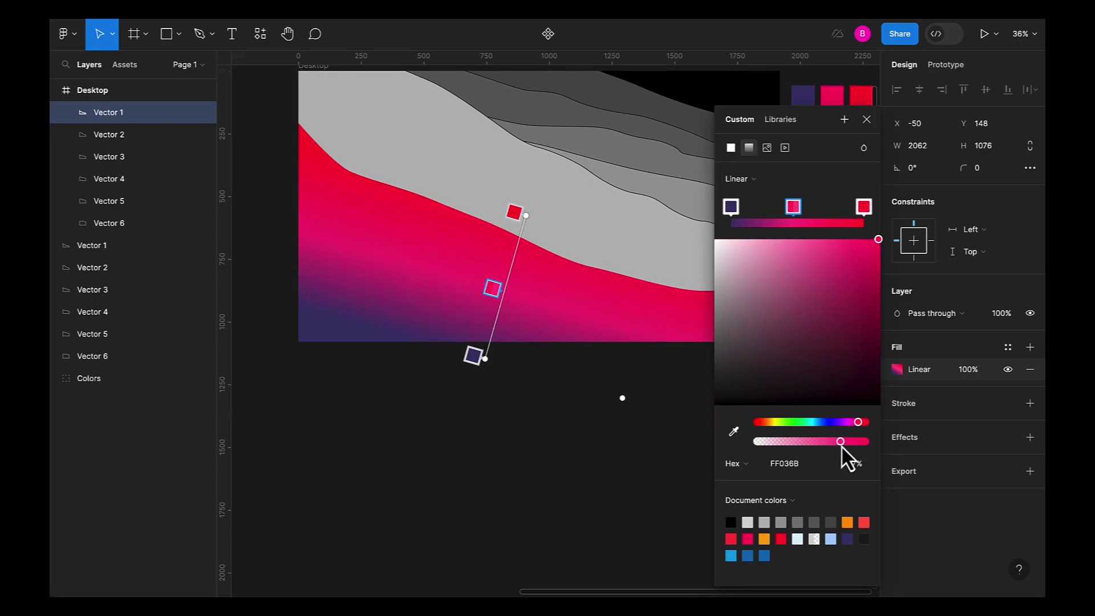
drag(796, 211, 819, 213)
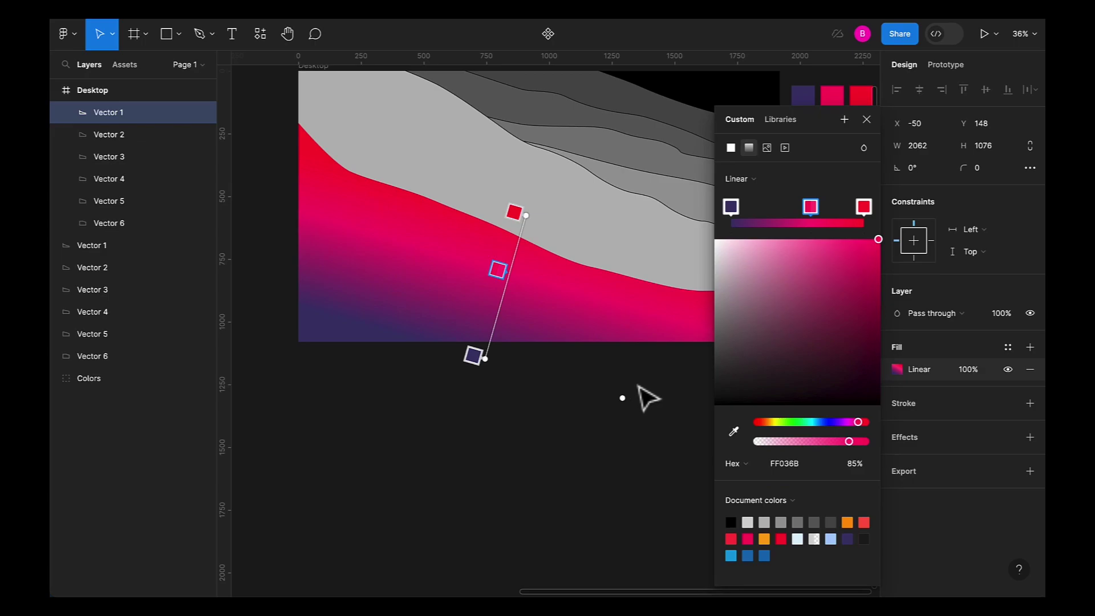
click(790, 187)
click(866, 119)
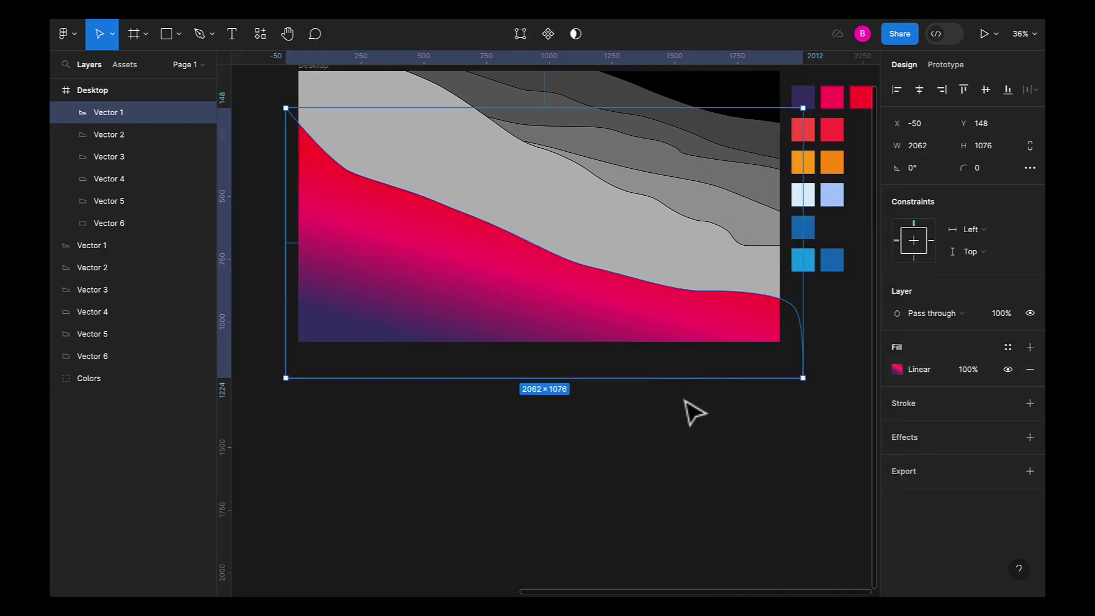
Step: Change the fill of Vector 2, the light grey band above the red shape, to a linear gradient
click(685, 409)
drag(677, 411, 643, 437)
click(531, 252)
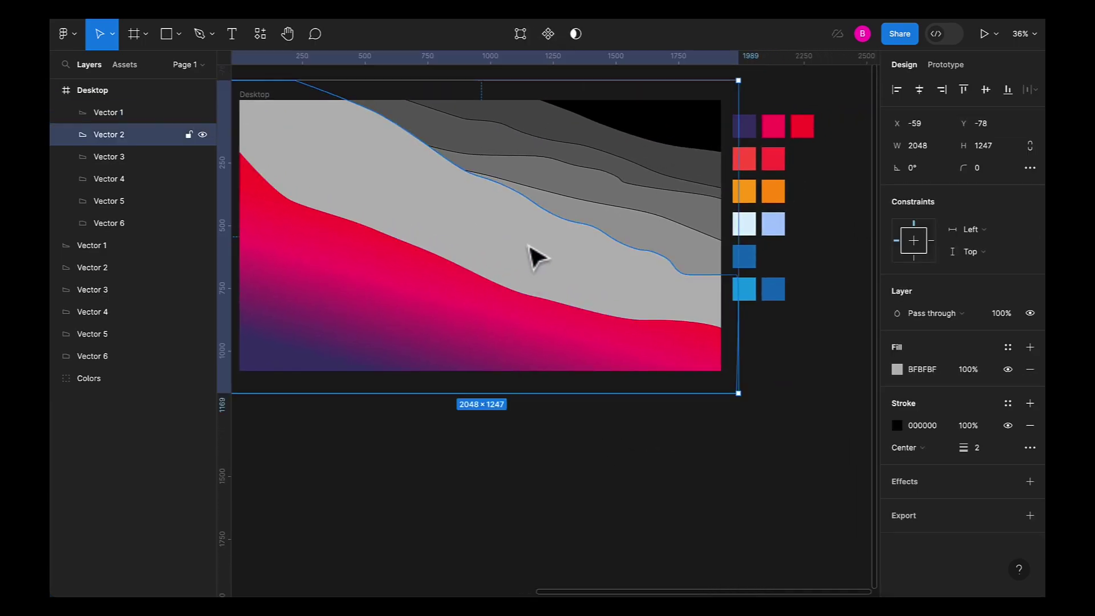
click(897, 369)
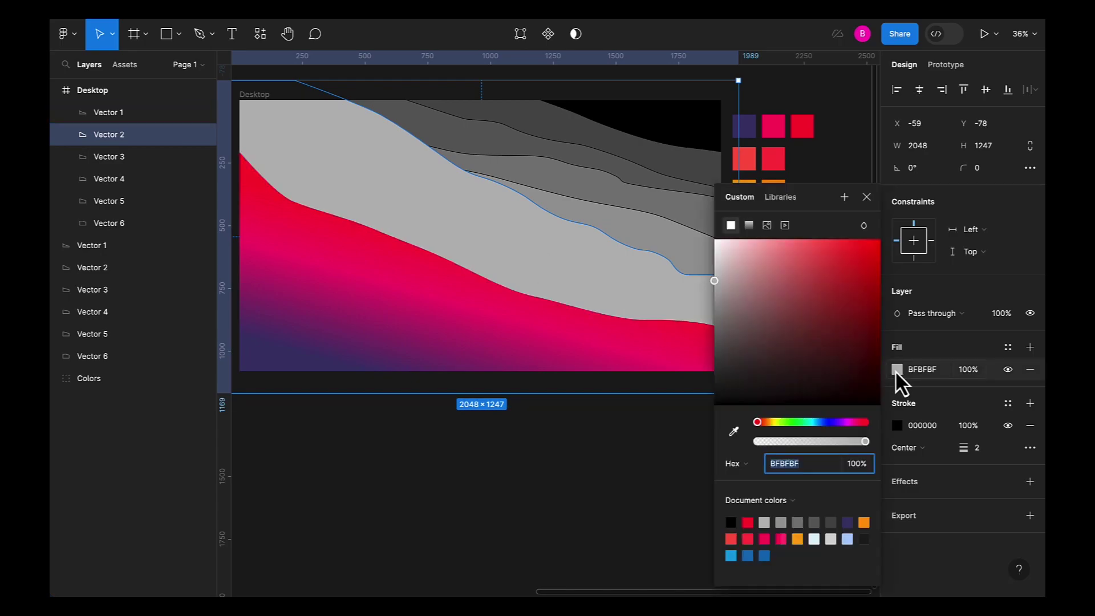
click(749, 225)
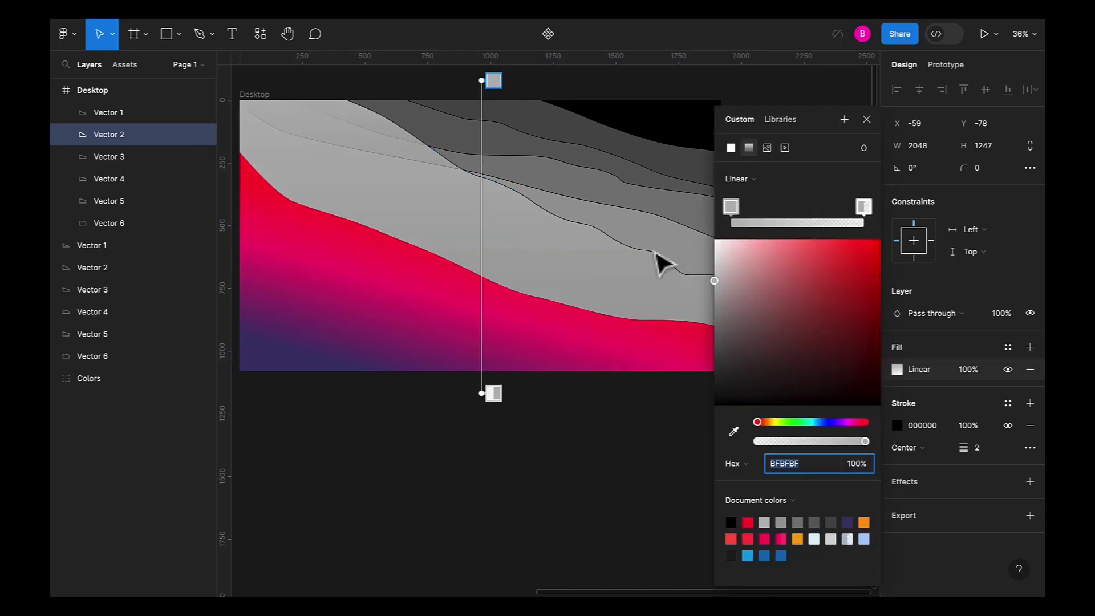
Step: Set Vector 2's gradient stops to the palette's second-row reds, FF614C at the start and FF3D46 at the end
drag(655, 410, 535, 427)
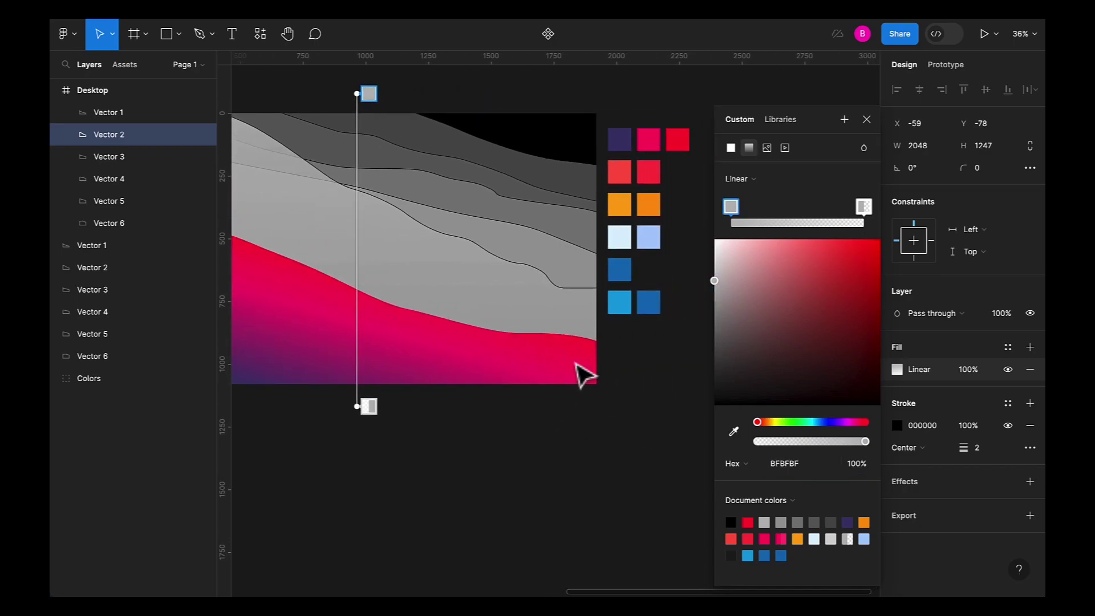
click(734, 434)
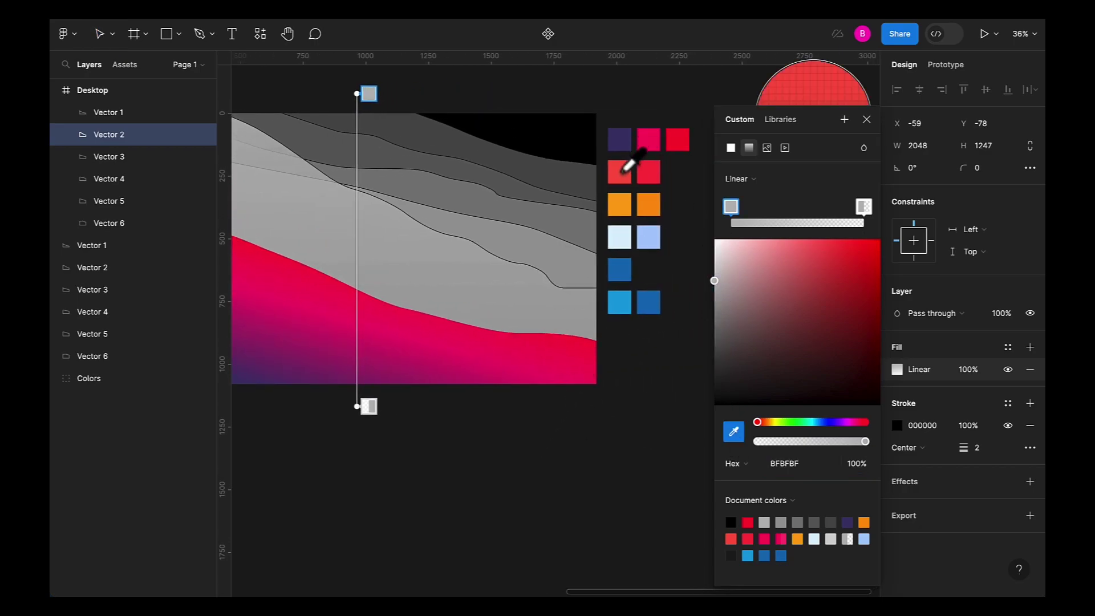
click(621, 170)
click(864, 207)
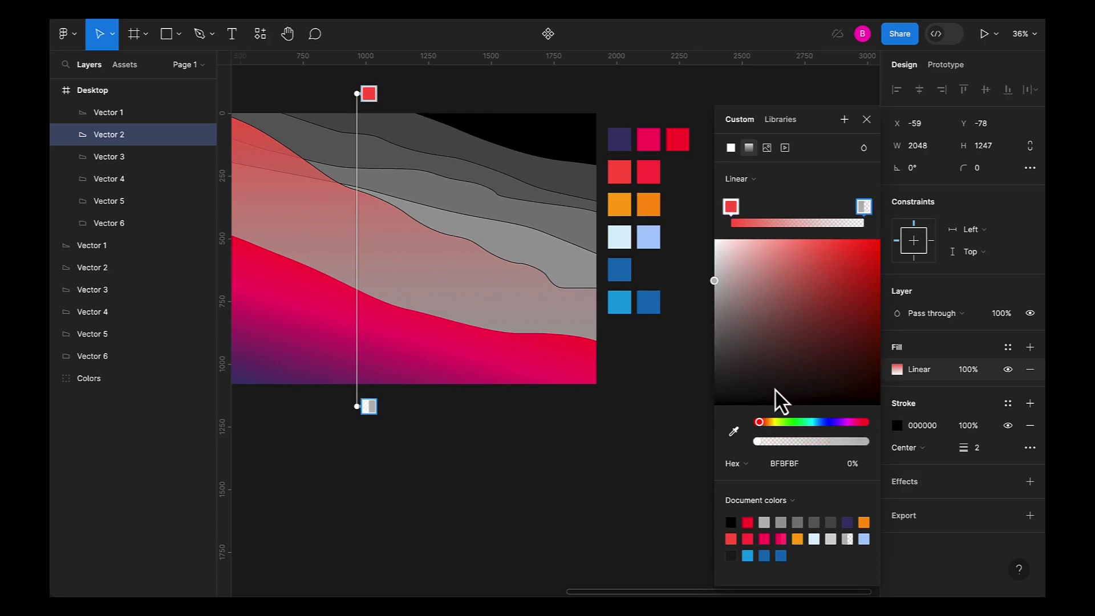
click(734, 431)
click(656, 180)
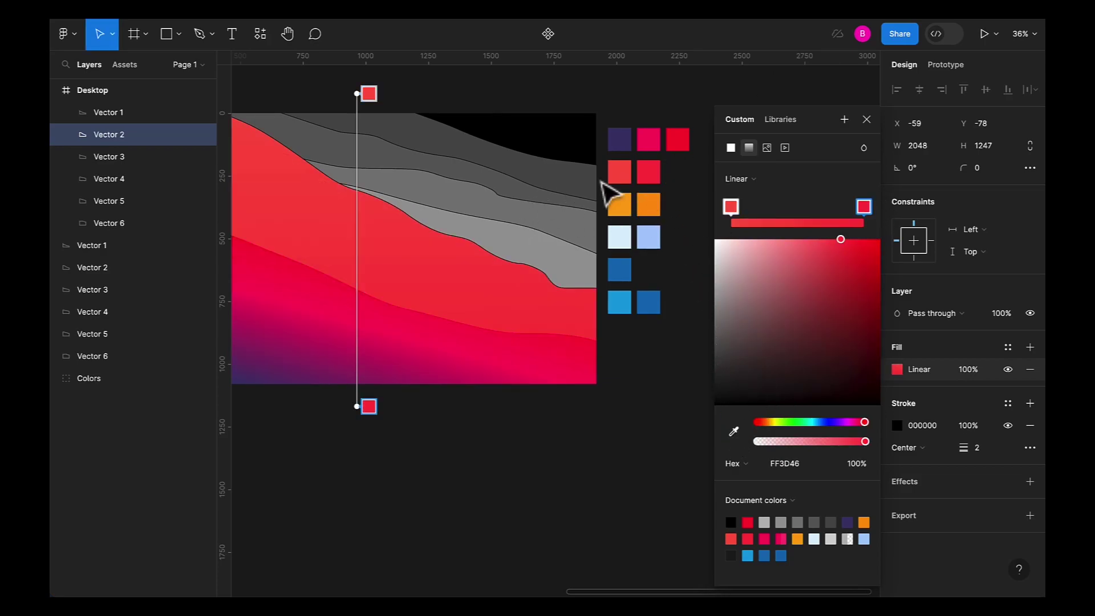
click(866, 120)
Step: Reorient Vector 2's gradient so FF614C starts at its lower curve and FF3D46 ends near its upper curve, slightly tilted
scroll(739, 237, left, 3)
scroll(738, 237, up, 1)
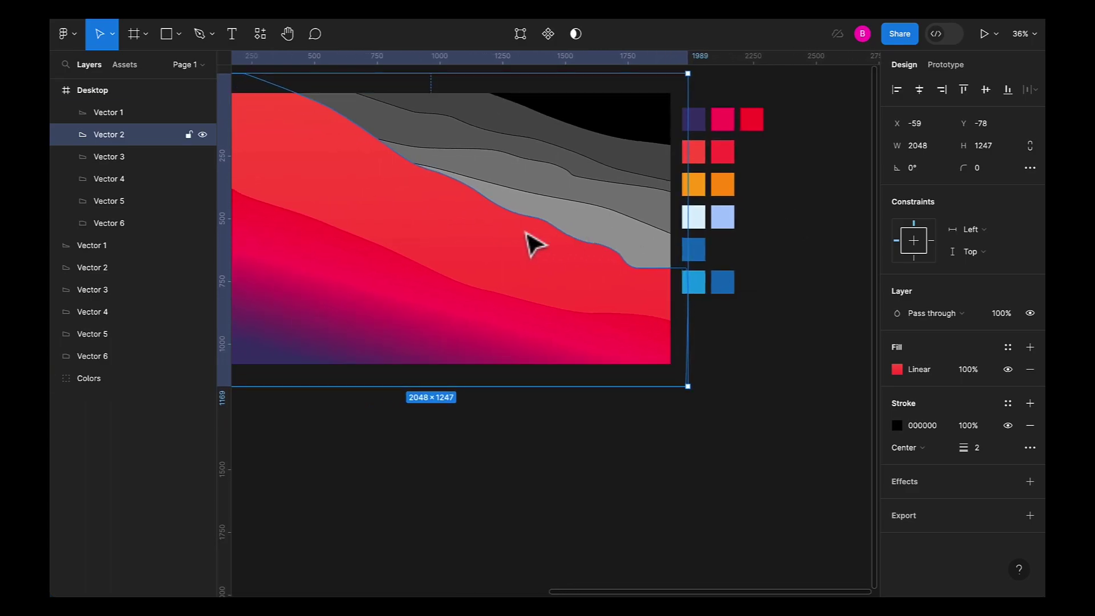
click(897, 370)
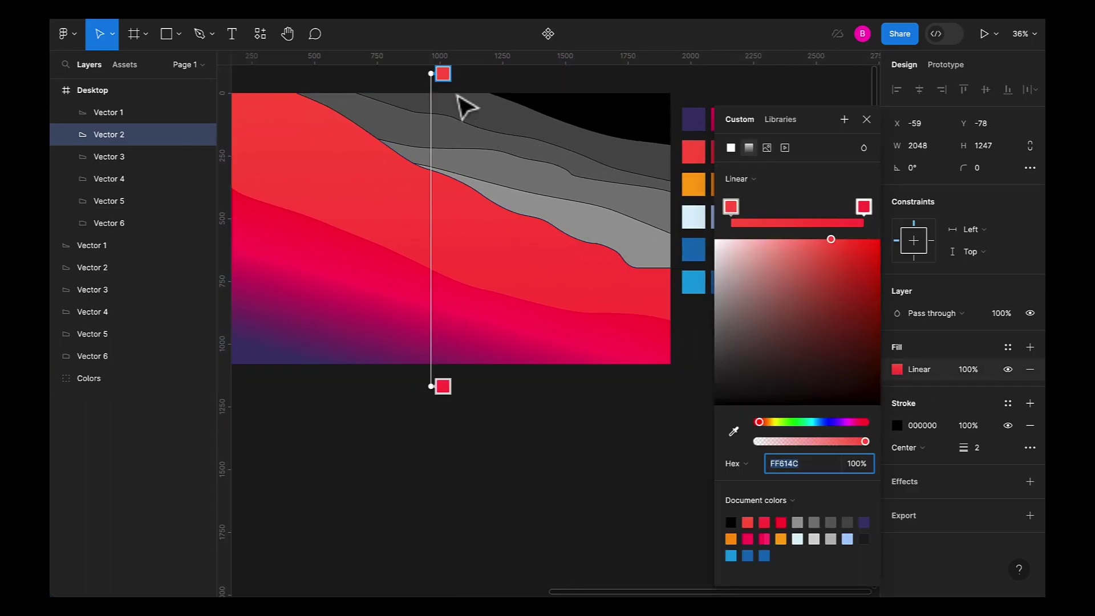
drag(433, 72, 404, 269)
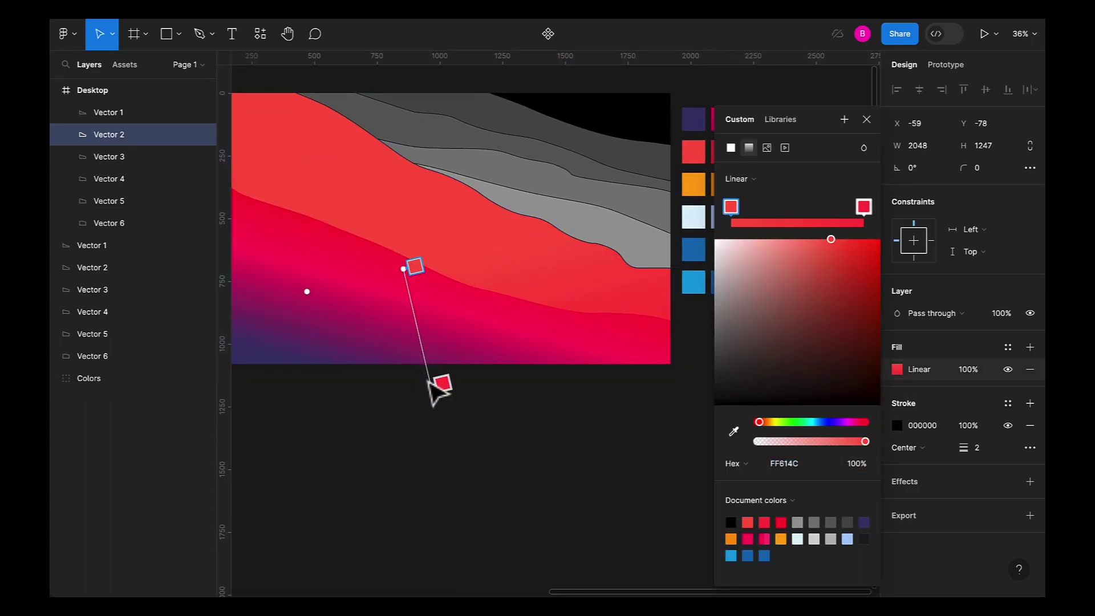
drag(430, 386, 431, 153)
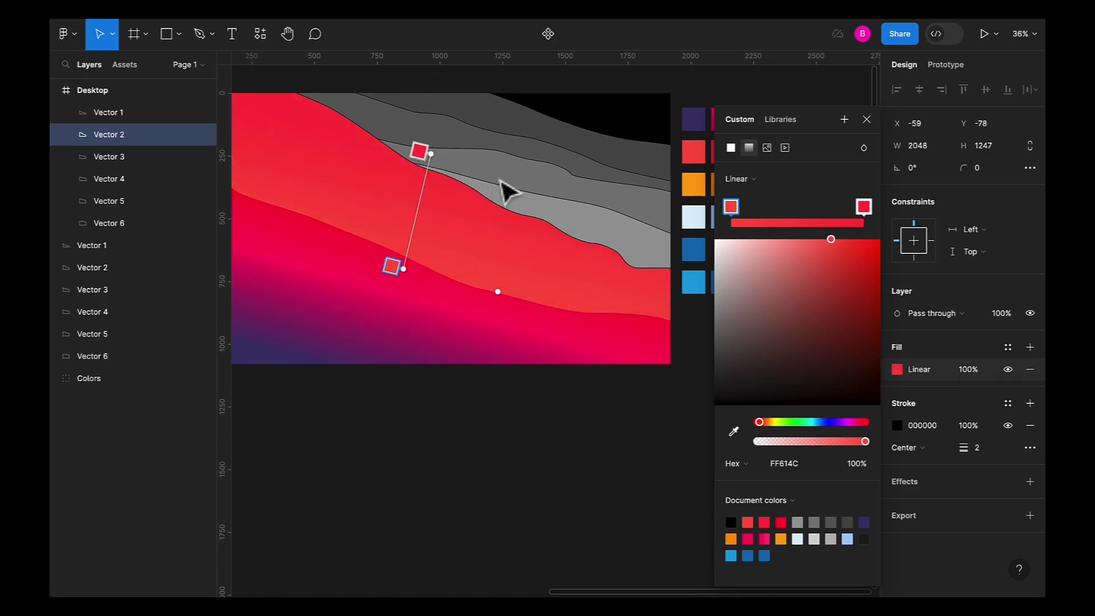
click(866, 120)
Step: Shorten Vector 2's gradient by moving its FF614C start point up towards the FF3D46 end, and deselect the shape
drag(404, 436, 508, 497)
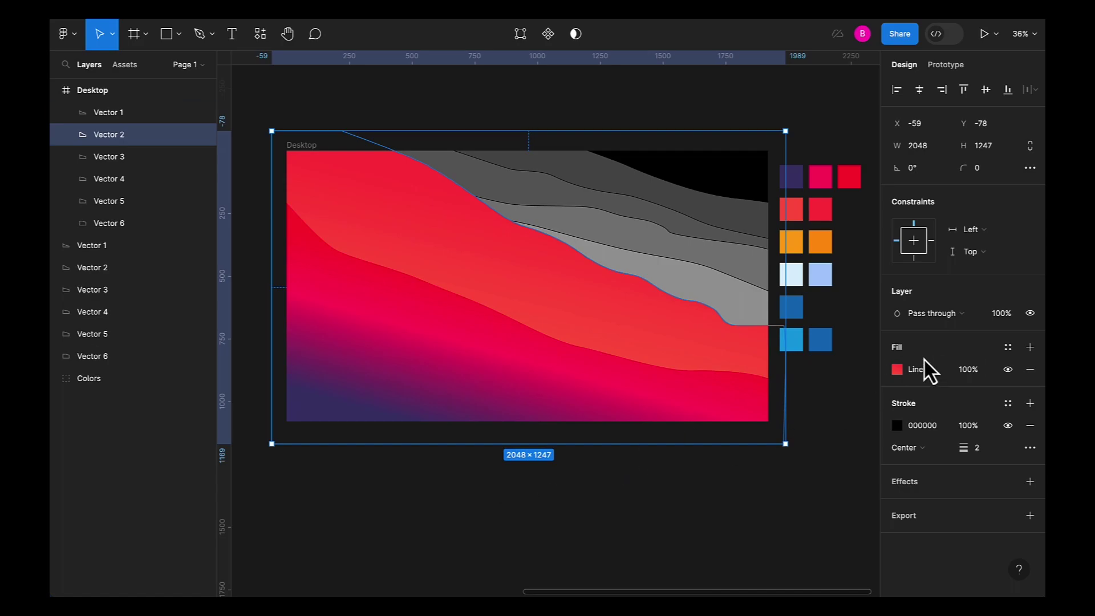
click(897, 370)
drag(498, 325, 511, 287)
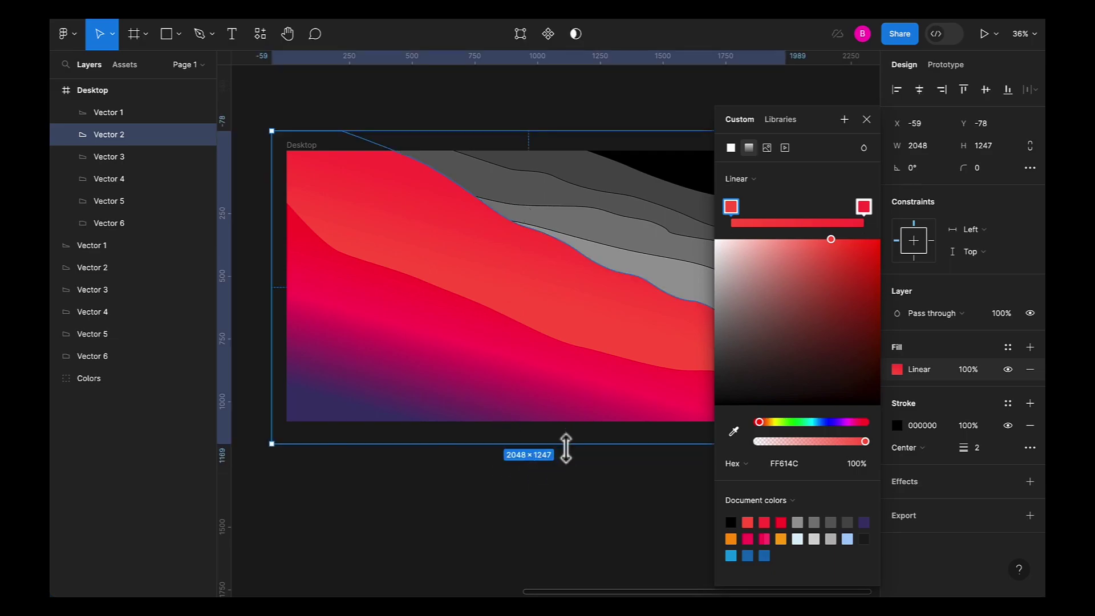
click(594, 460)
Step: Change the fill of Vector 3, the grey band above Vector 2, to a linear gradient
scroll(503, 455, right, 2)
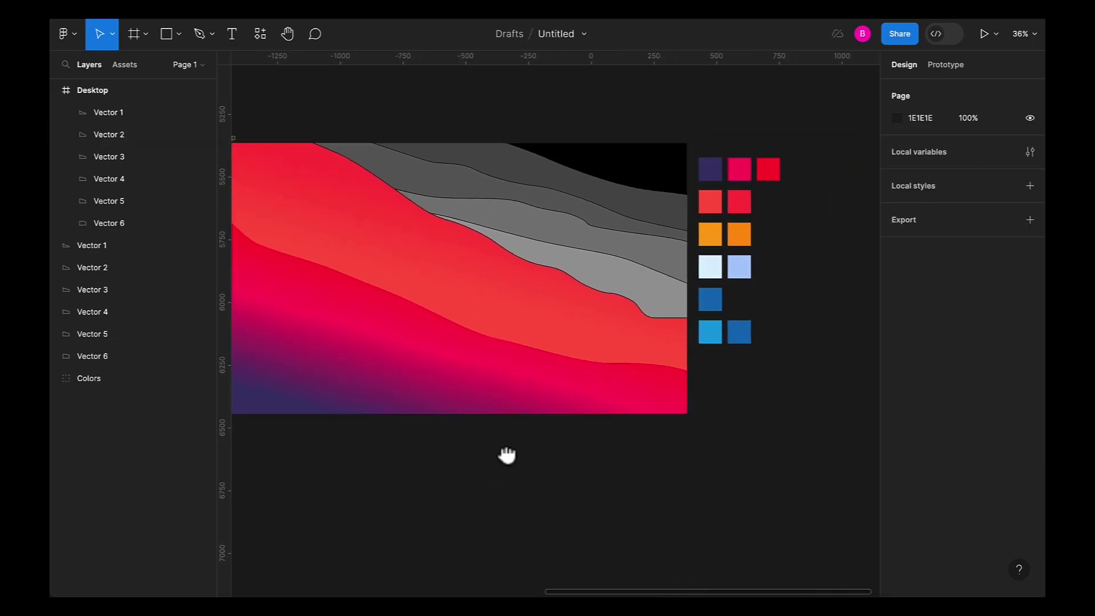
click(608, 286)
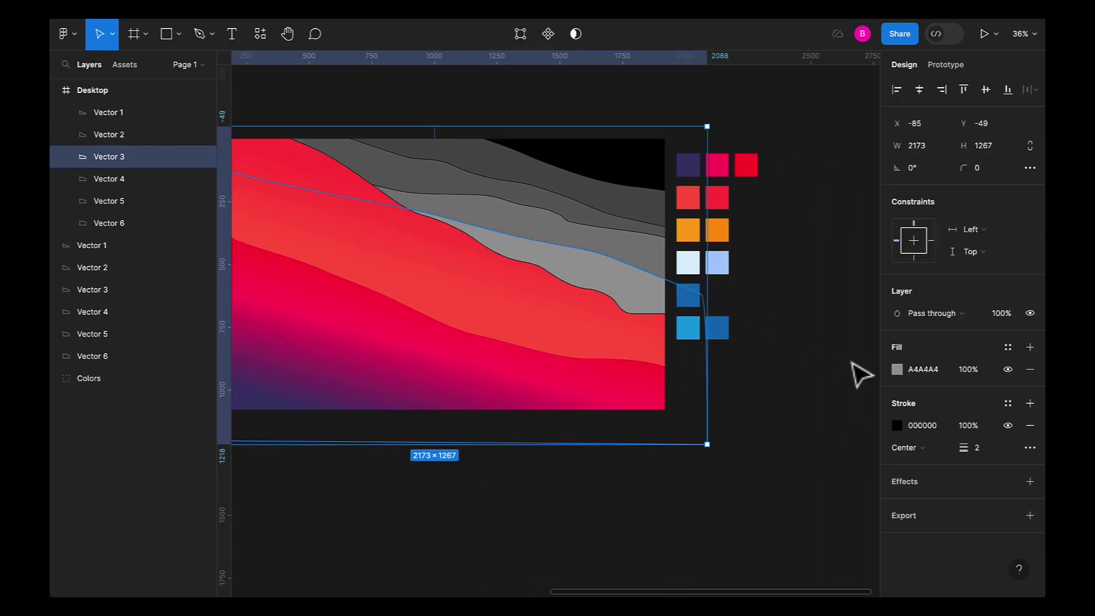
click(897, 369)
click(749, 225)
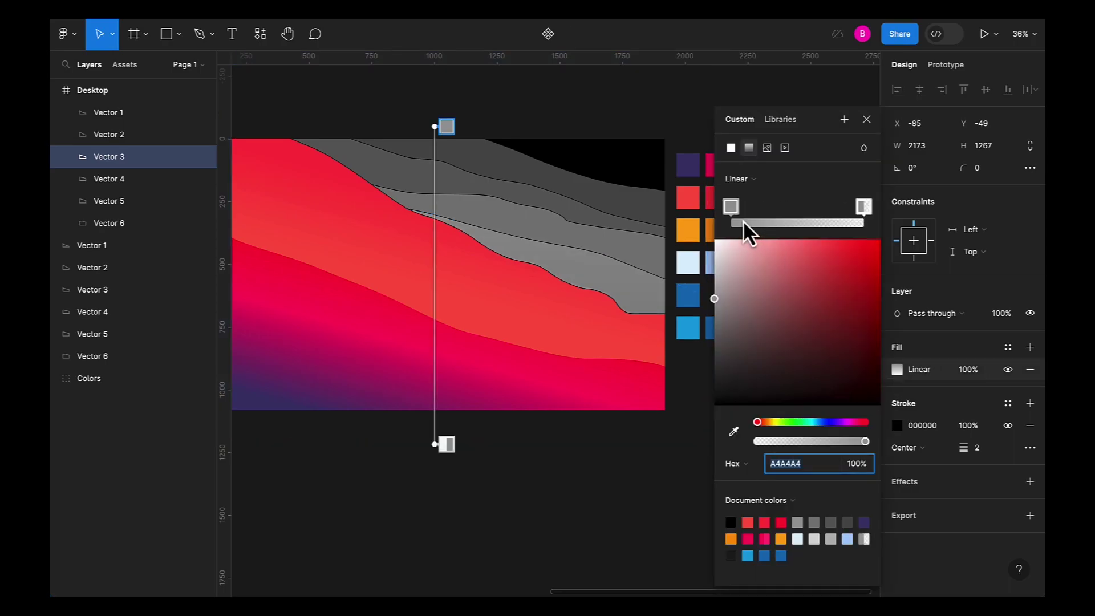
Step: Set Vector 3's gradient stops to the palette's third-row oranges, FEAB0E at the start and FF9D08 at the end
click(734, 432)
click(695, 227)
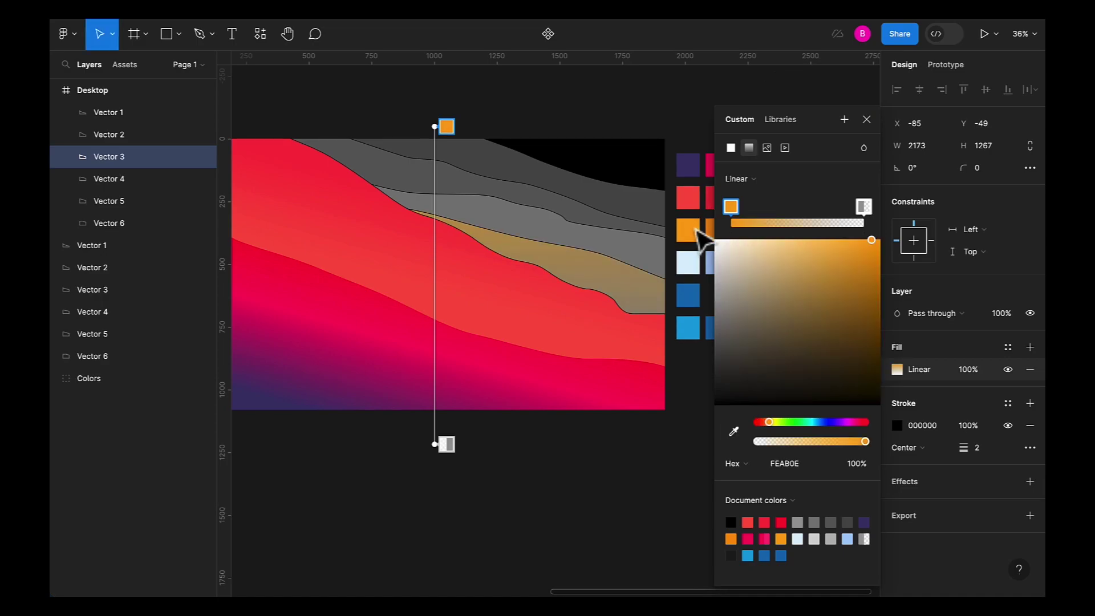
click(863, 207)
click(734, 432)
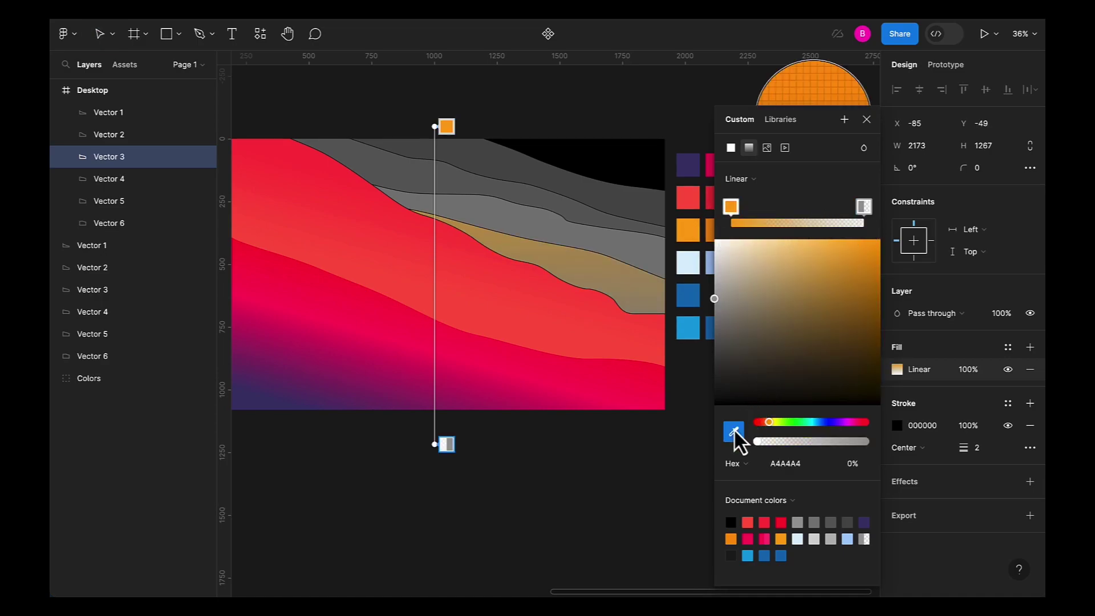
click(709, 231)
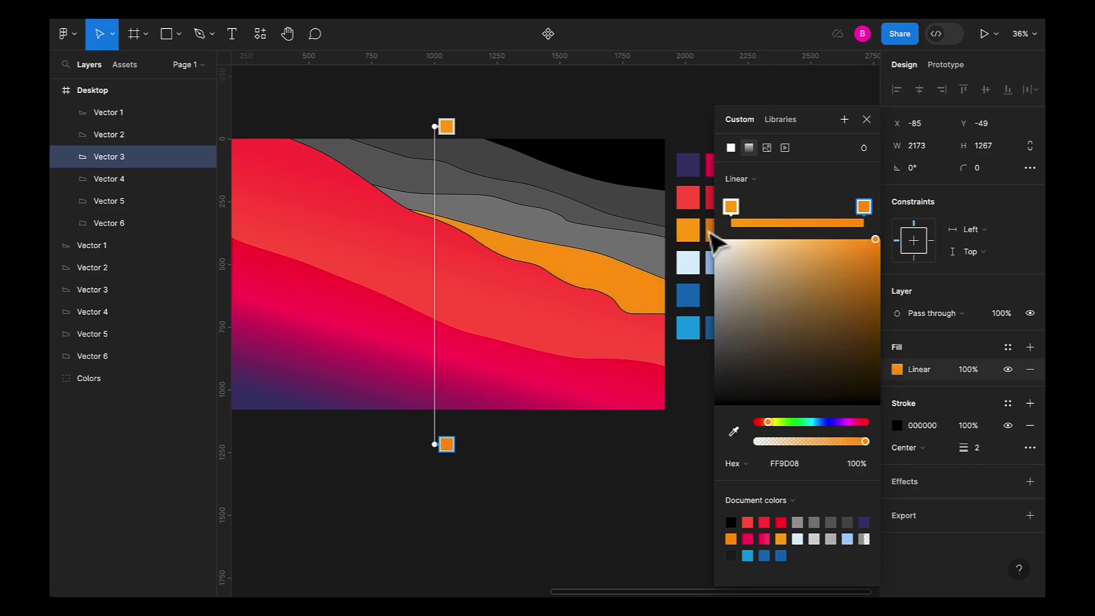
click(866, 120)
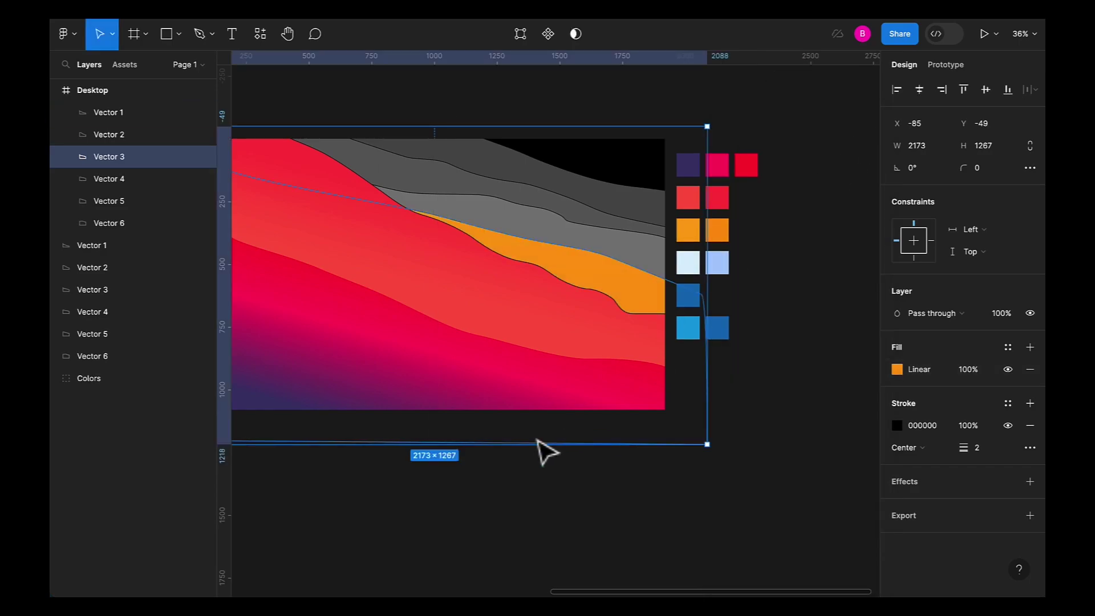
Step: Reorient and shorten Vector 3's gradient so FEAB0E starts at the orange band's lower edge and FF9D08 ends near its upper edge, slightly tilted
click(897, 369)
drag(440, 443, 606, 245)
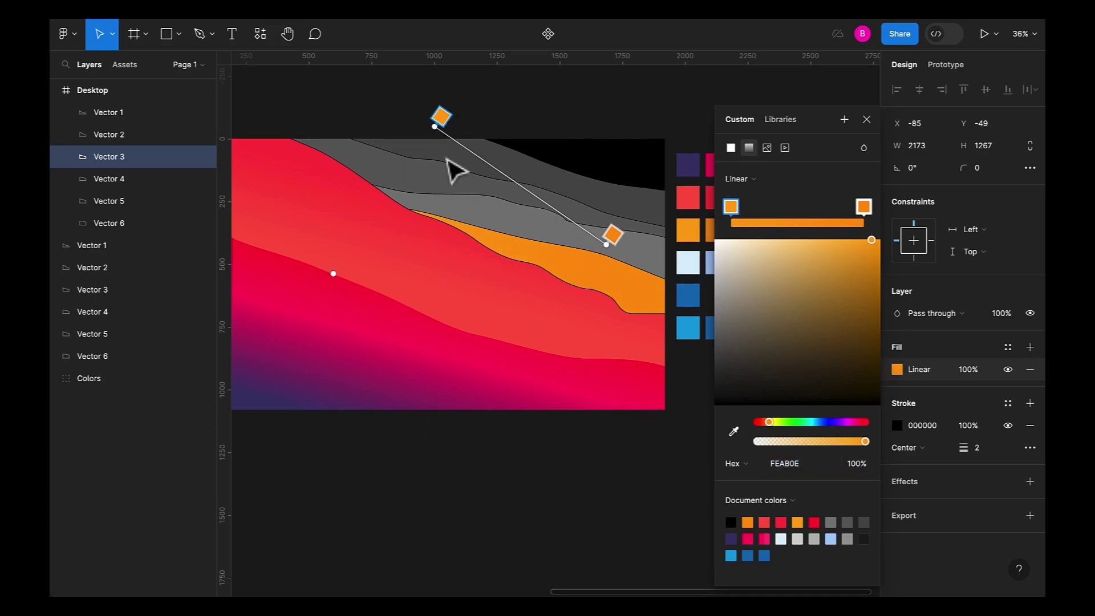
drag(434, 126, 573, 292)
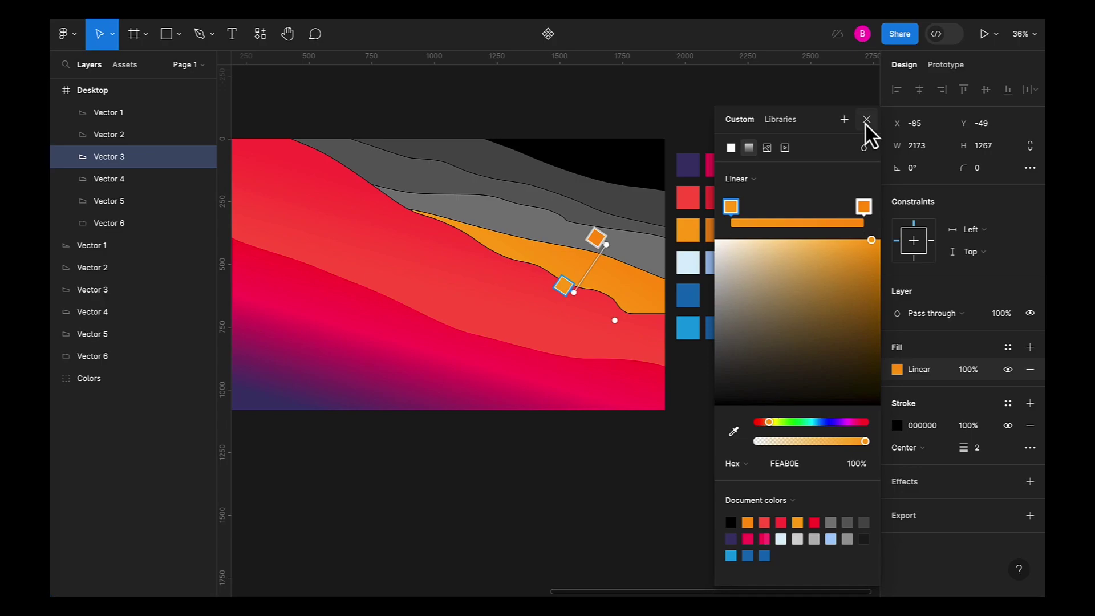
click(866, 119)
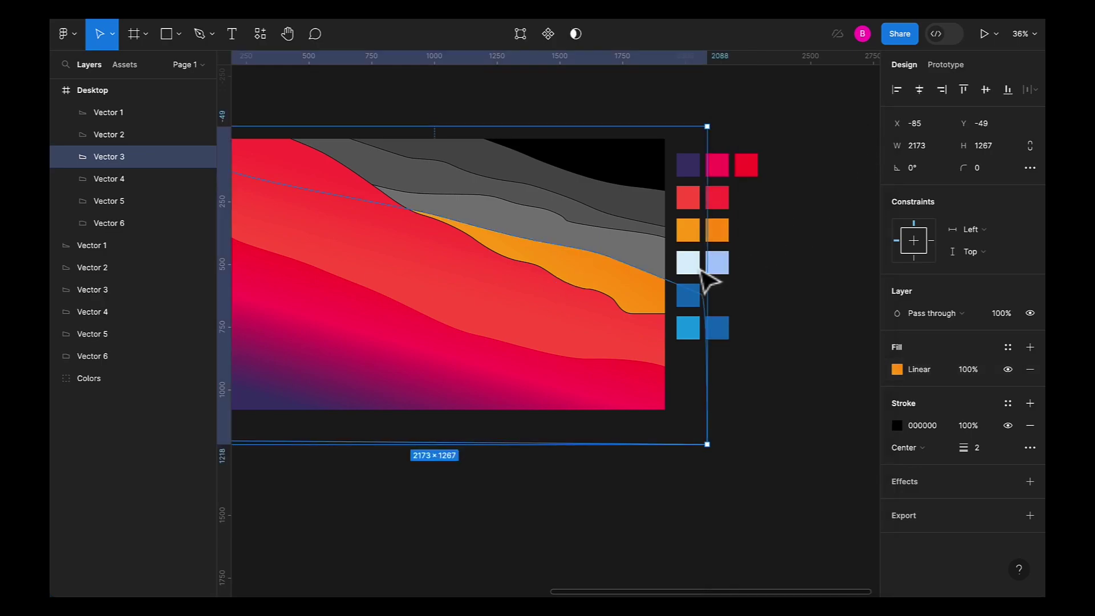
Step: Remove the black strokes outlining Vector 2 and Vector 3, the red and orange bands, and clear the selection
click(611, 330)
click(1029, 425)
click(709, 408)
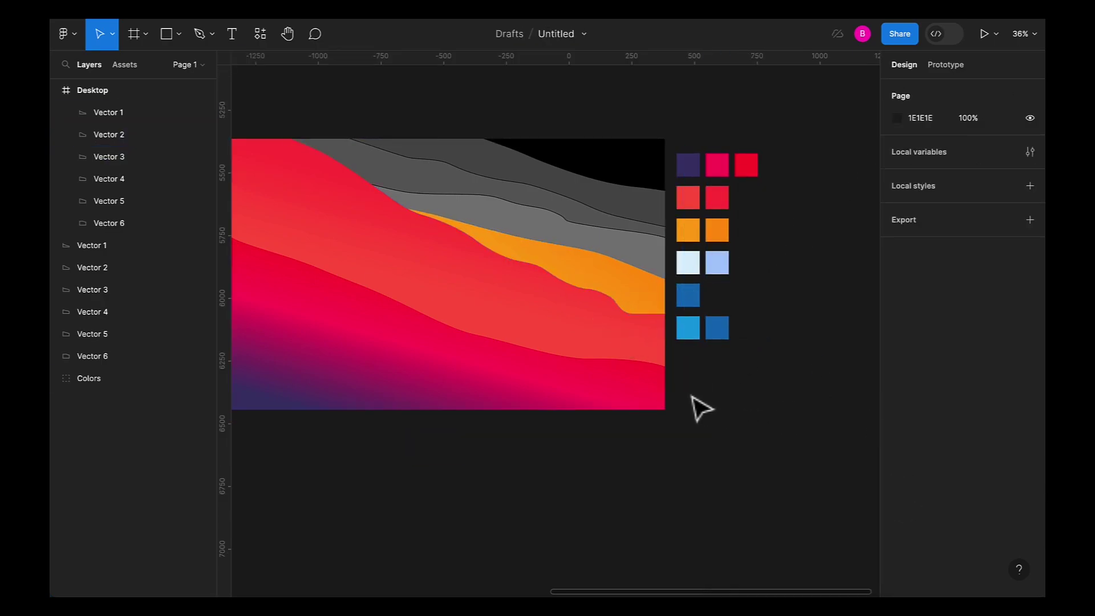
Step: Fill Vector 4, the grey band above the orange one, with the pale blue DFF2FC from the palette's fourth row
click(616, 250)
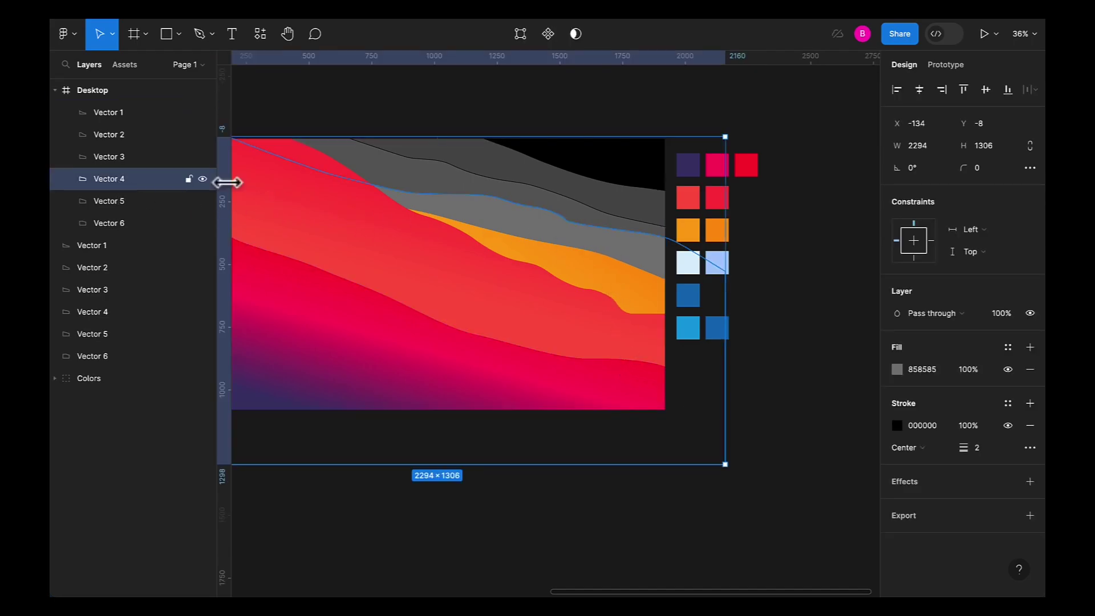
click(650, 246)
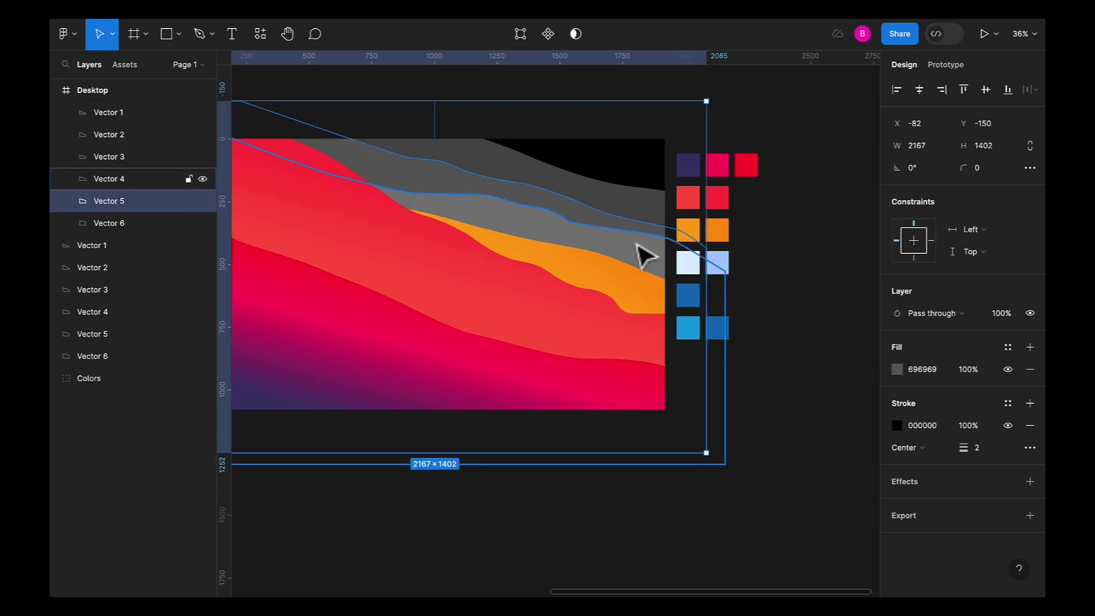
click(639, 245)
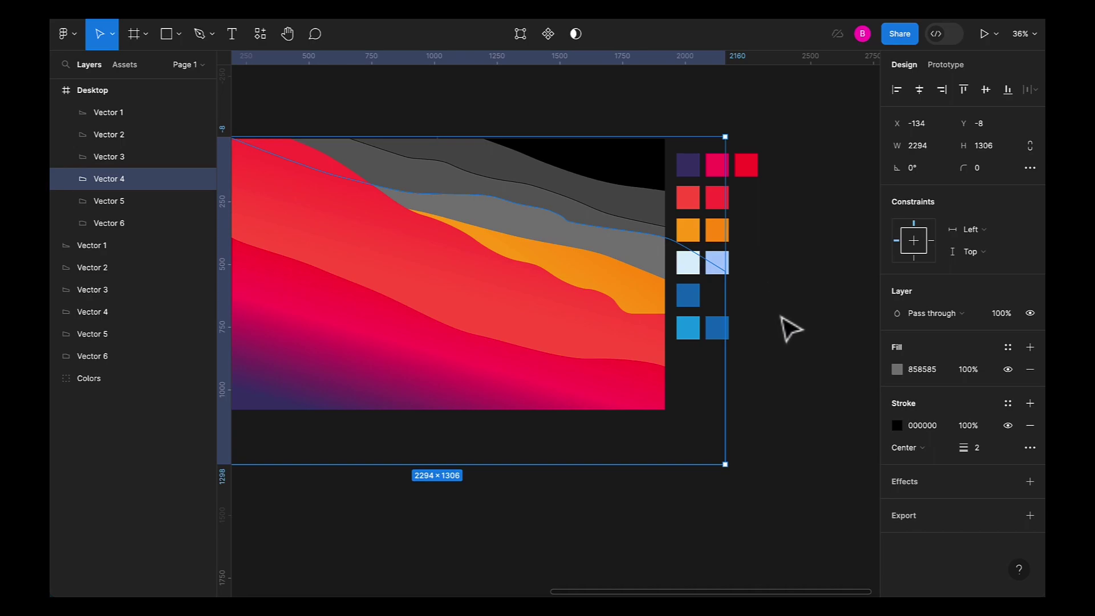
click(895, 368)
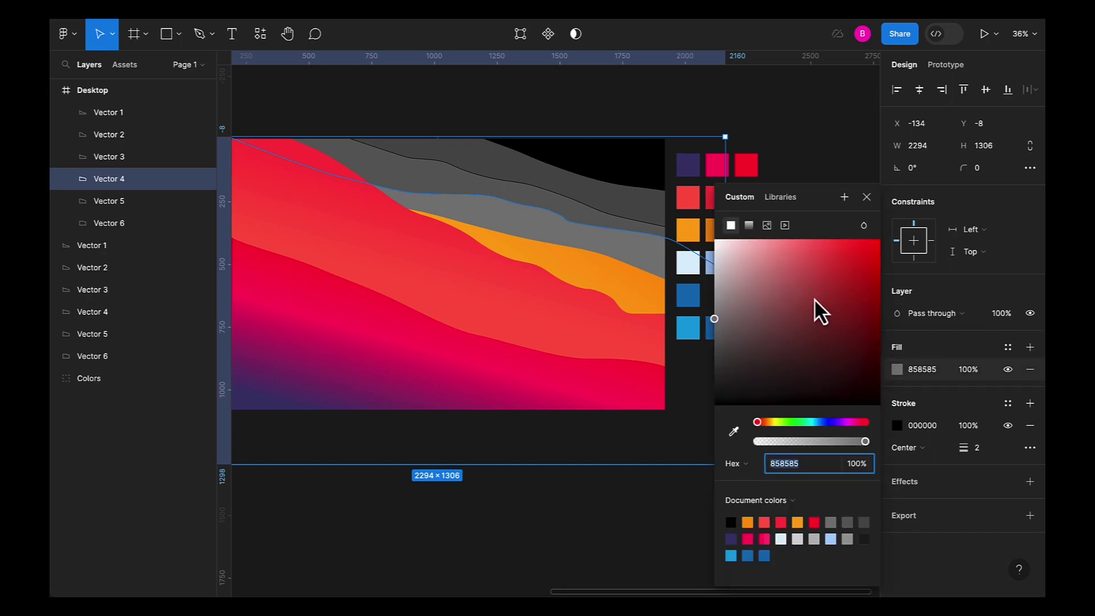
click(734, 431)
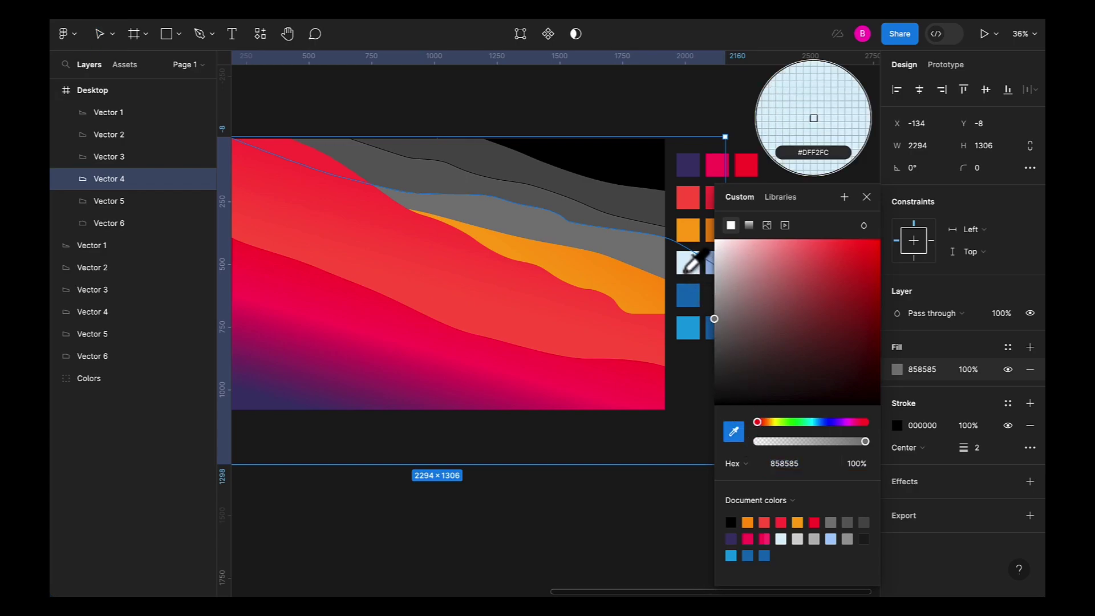
click(685, 271)
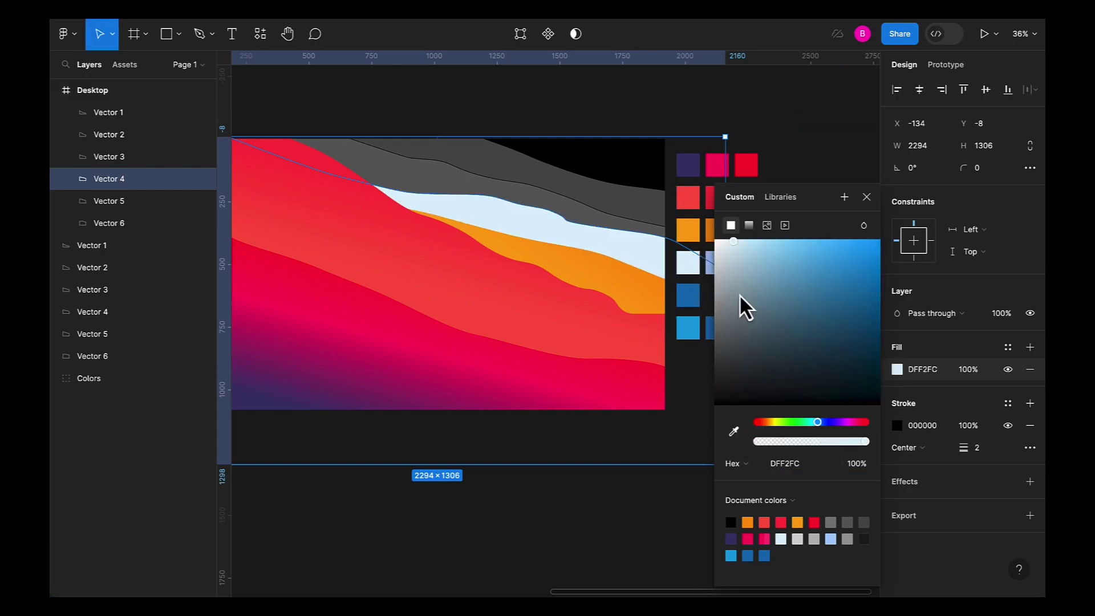
Step: Change Vector 4's fill to a linear gradient ending in the second blue of the palette's fourth row
click(749, 226)
click(863, 209)
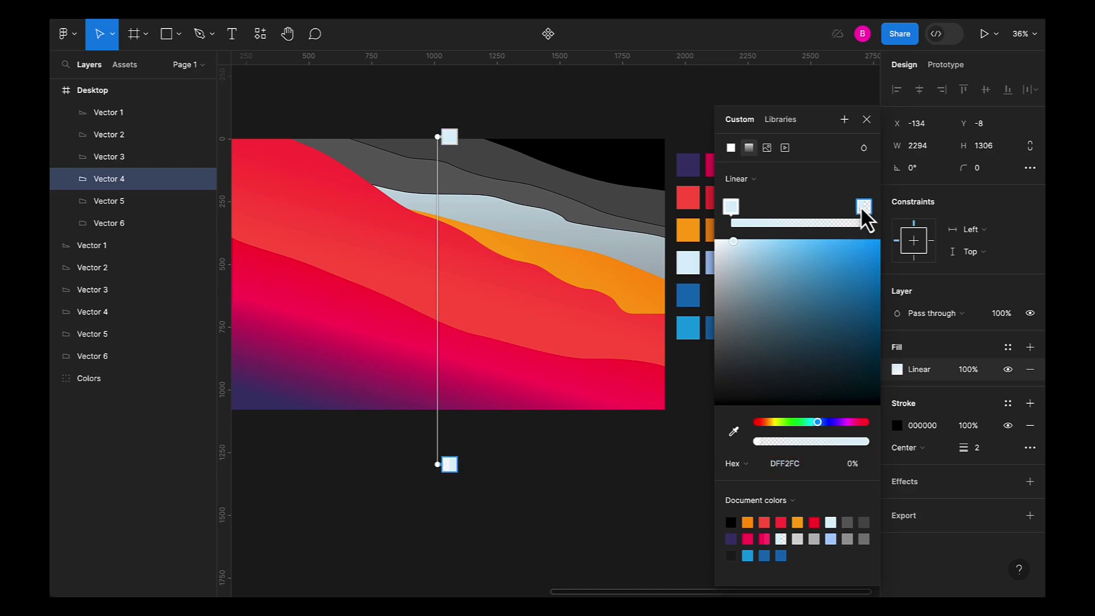
click(734, 432)
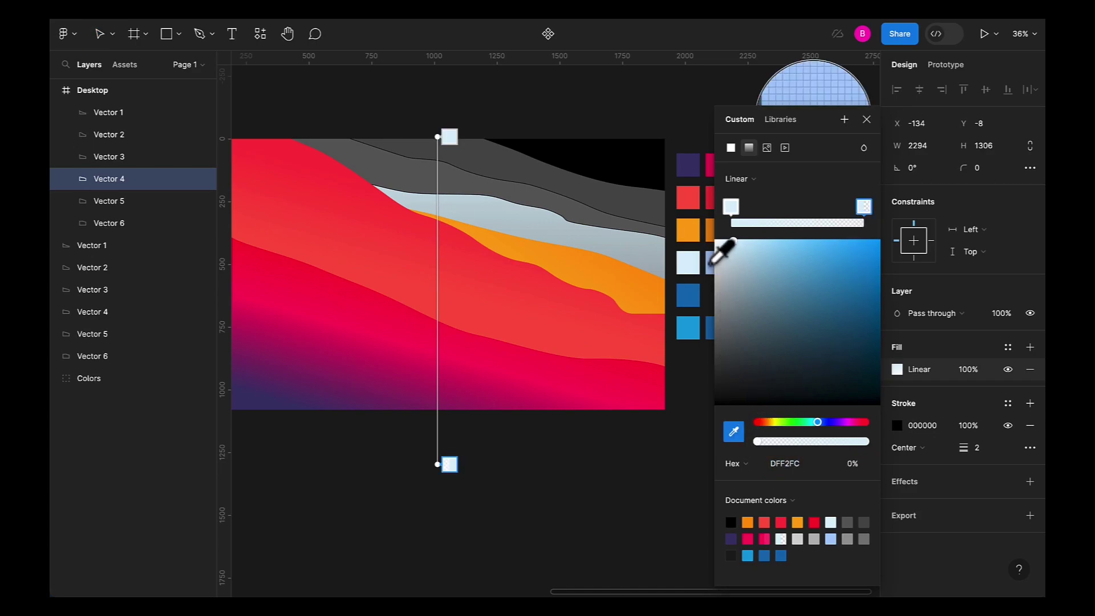
click(712, 264)
click(866, 119)
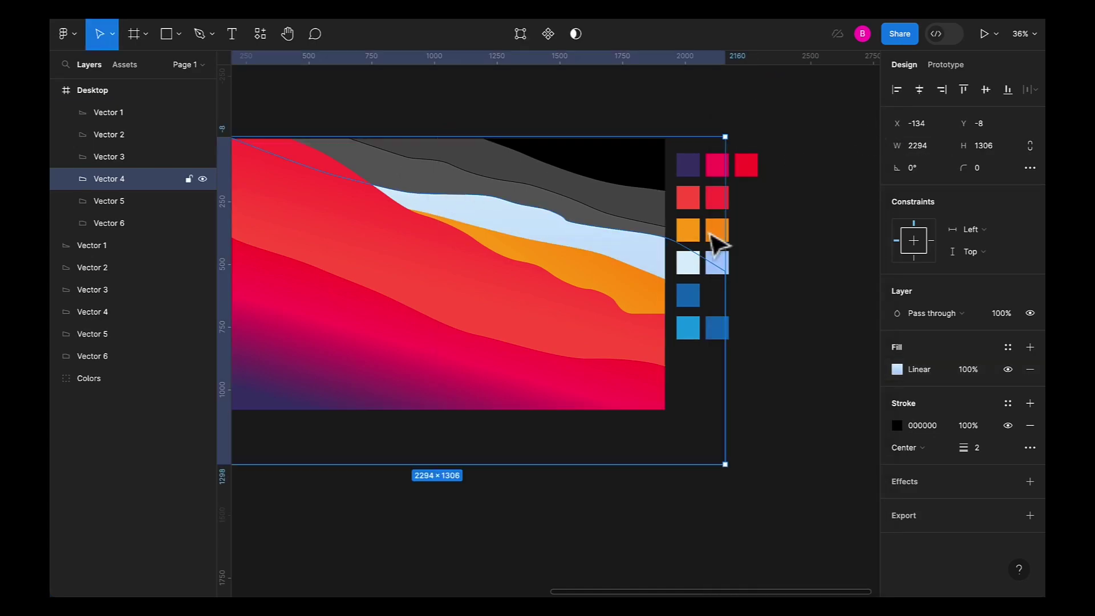
Step: Angle Vector 4's gradient from DFF2FC at the band's lower edge to the darker blue at its upper edge, and remove its black stroke
click(897, 368)
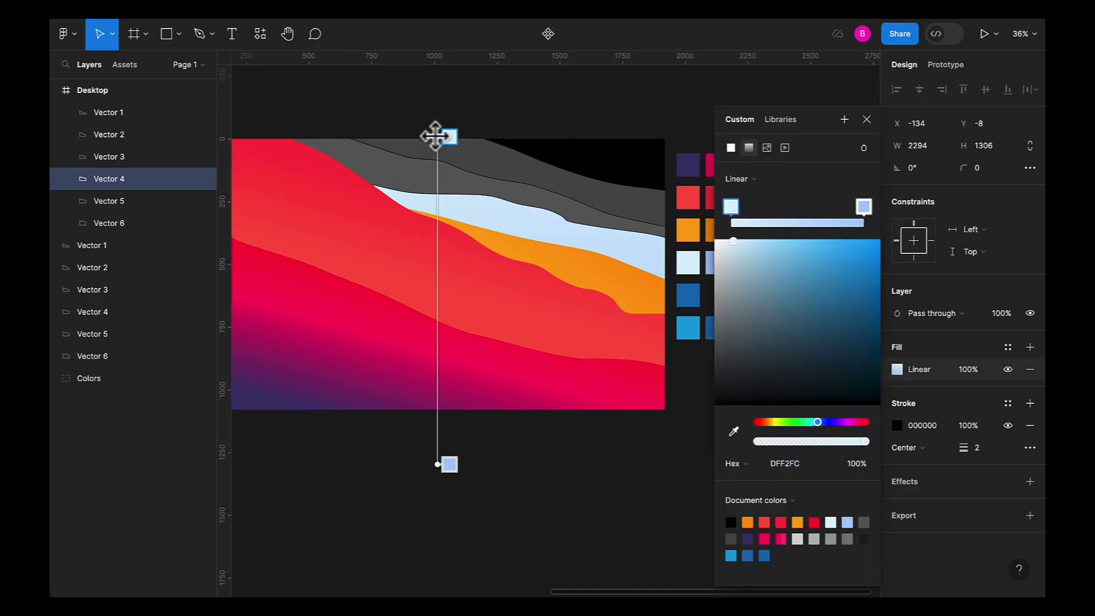
drag(445, 135, 571, 206)
drag(438, 464, 560, 253)
mouse_move(592, 194)
mouse_down()
mouse_move(565, 211)
mouse_move(578, 203)
mouse_up()
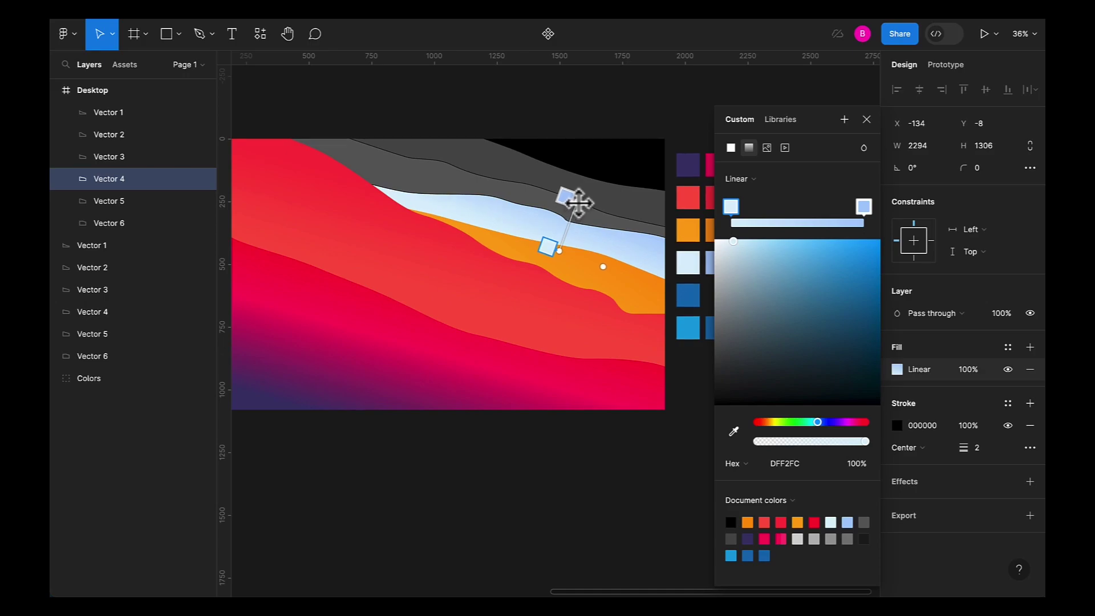
click(863, 126)
click(1029, 426)
click(807, 274)
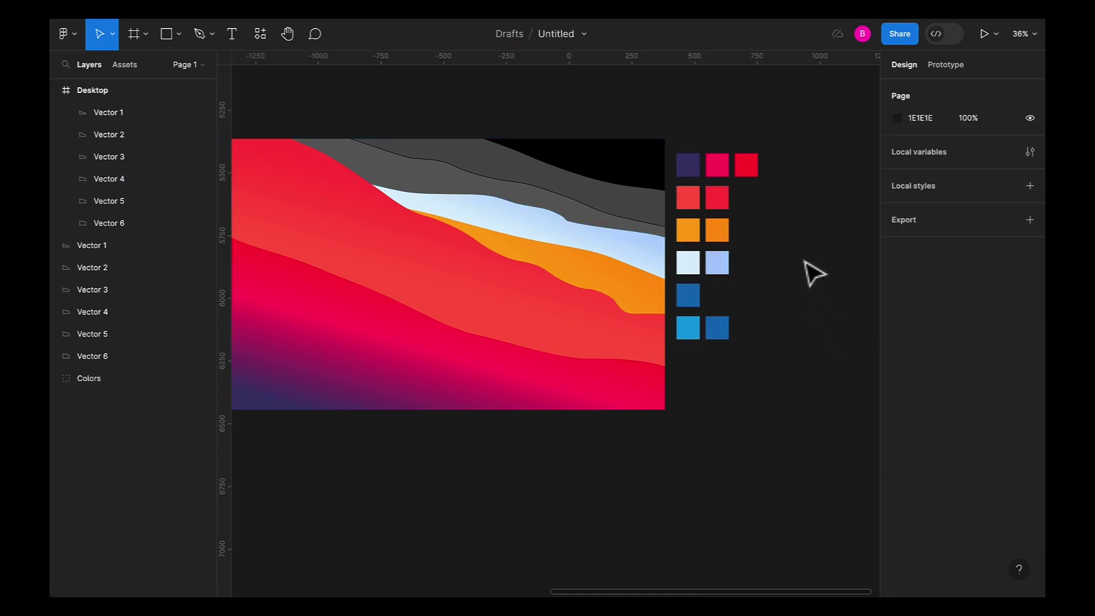
Step: Fill Vector 5, the grey band above the pale blue one, with the solid blue 117ABD from the palette's fifth row
scroll(789, 272, right, 3)
scroll(789, 271, up, 2)
scroll(502, 268, up, 3)
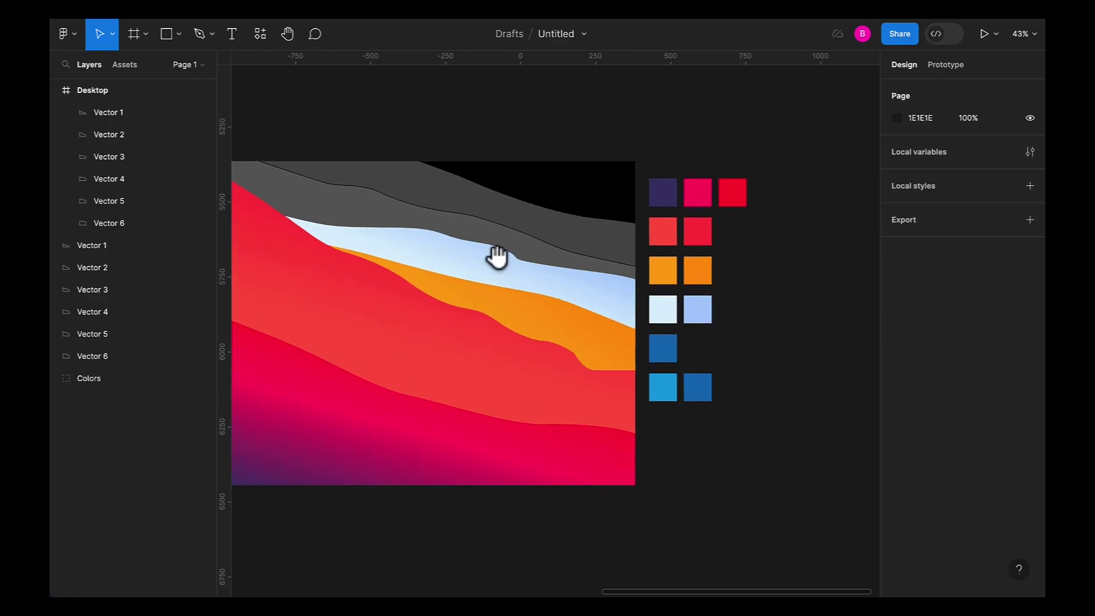
scroll(526, 277, right, 2)
click(303, 211)
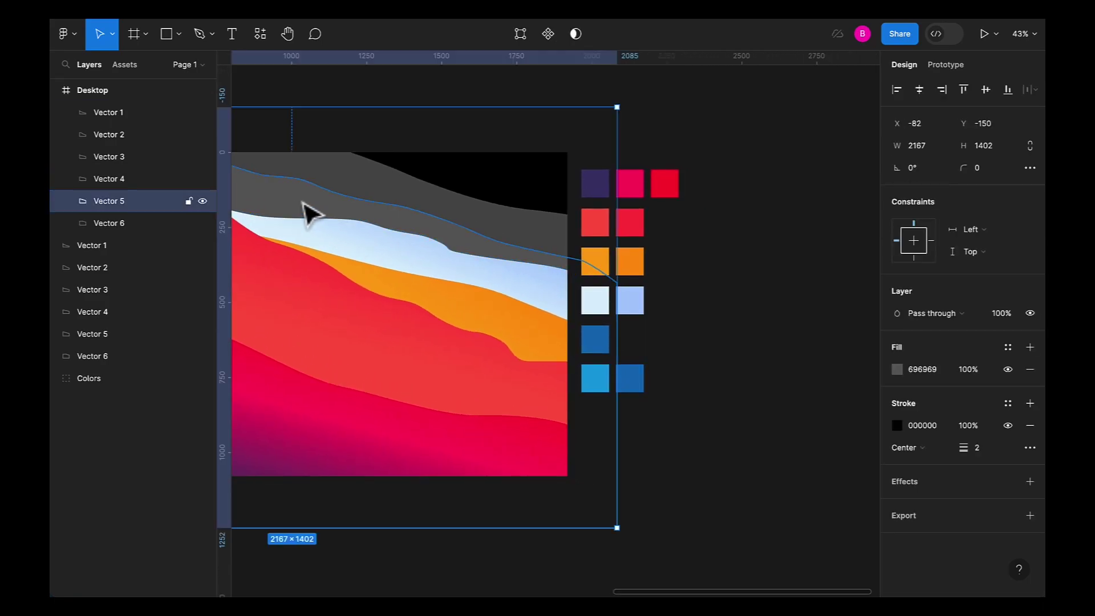
click(896, 369)
click(734, 432)
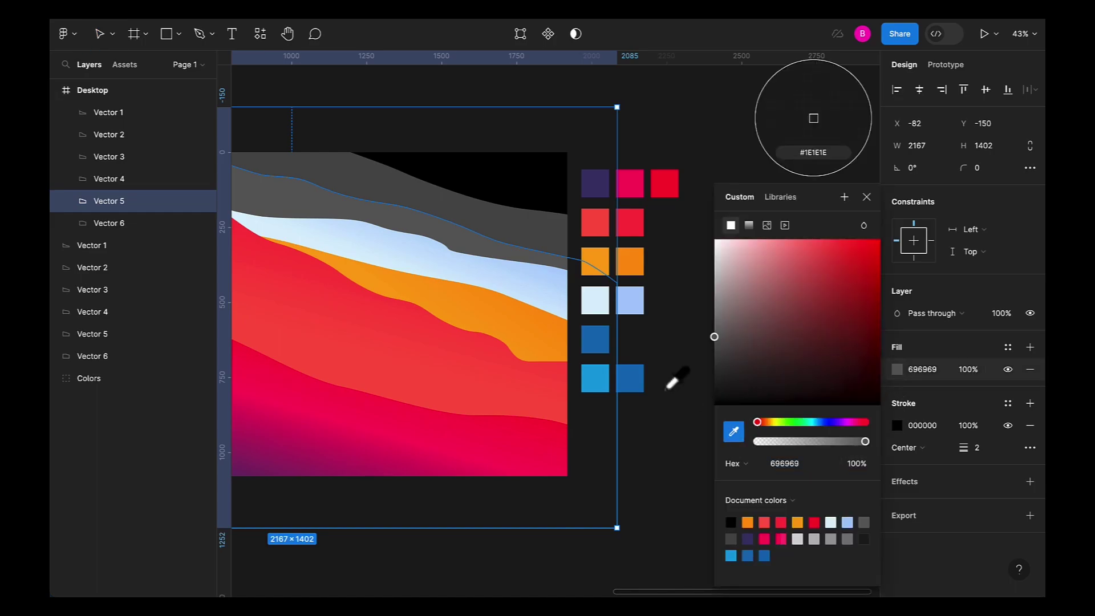
click(603, 349)
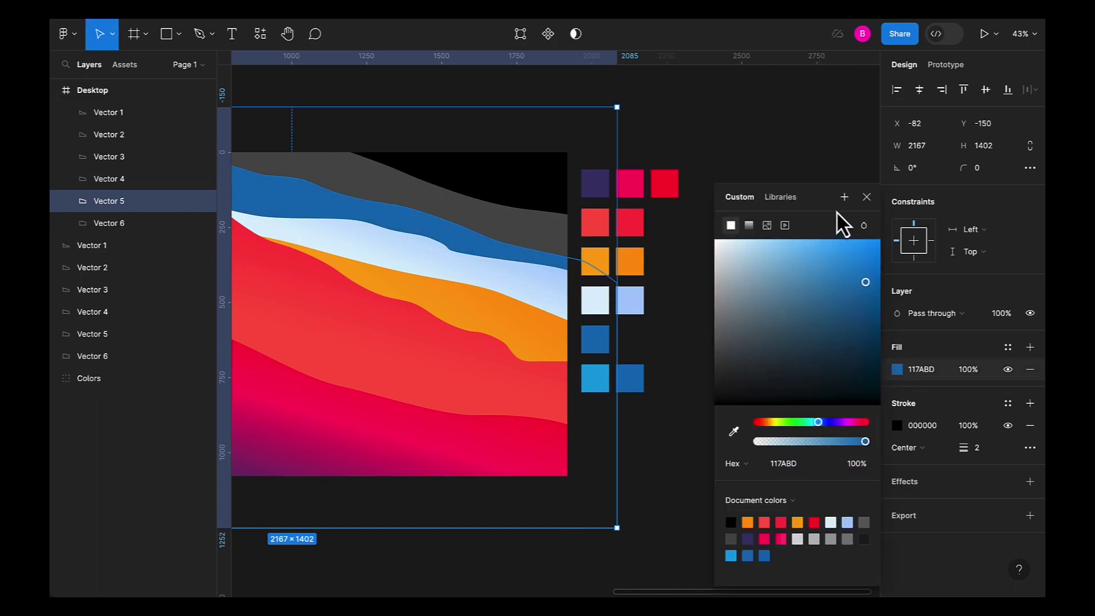
click(866, 198)
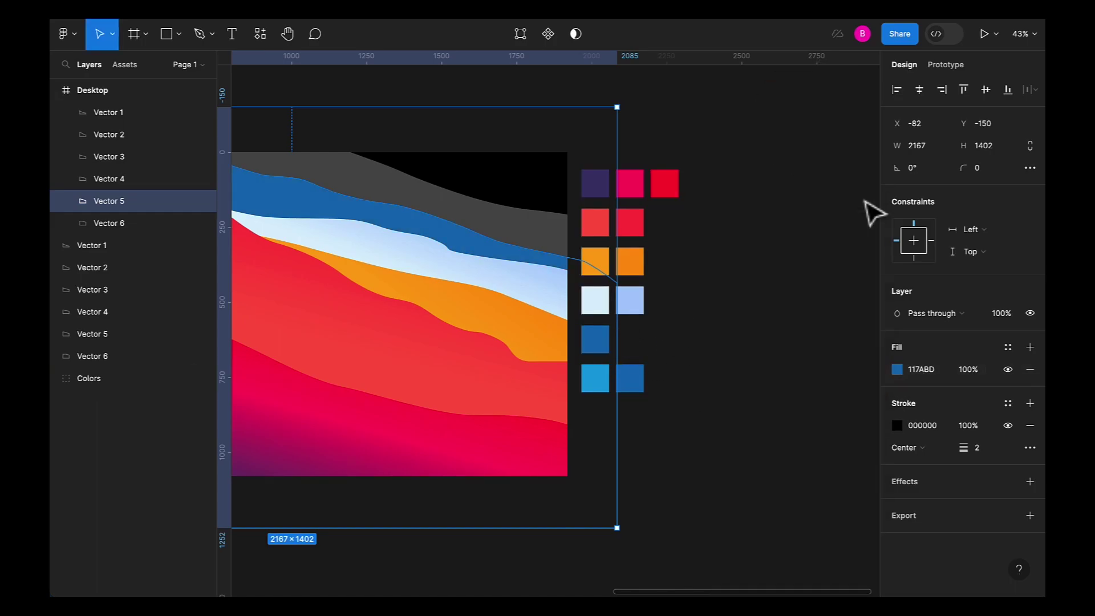
Step: Remove the black stroke from Vector 5, the dark blue band, and deselect it
click(789, 258)
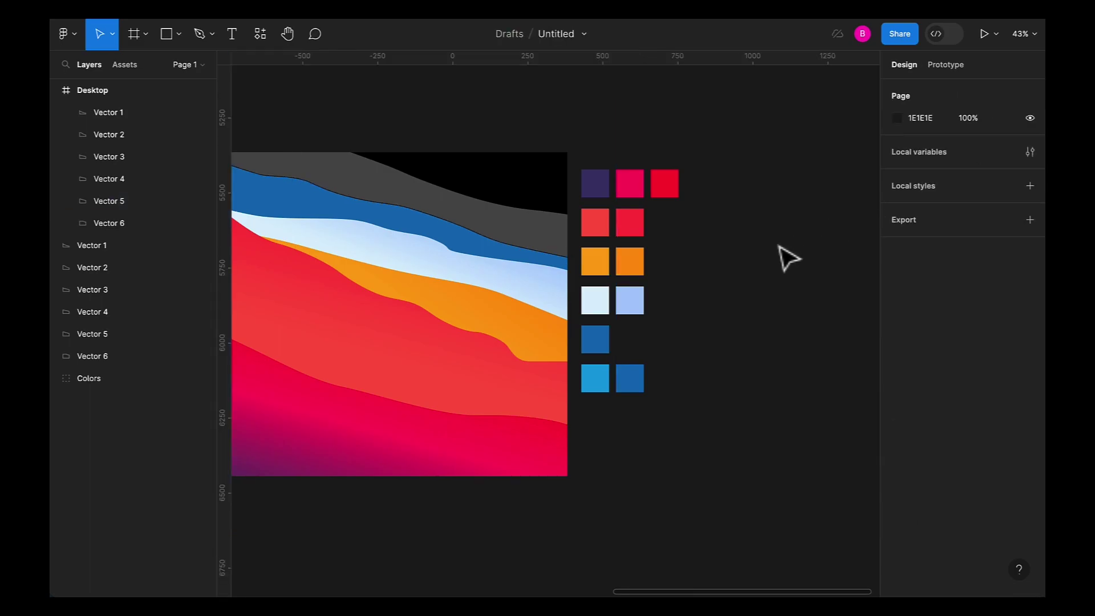
click(470, 251)
click(855, 334)
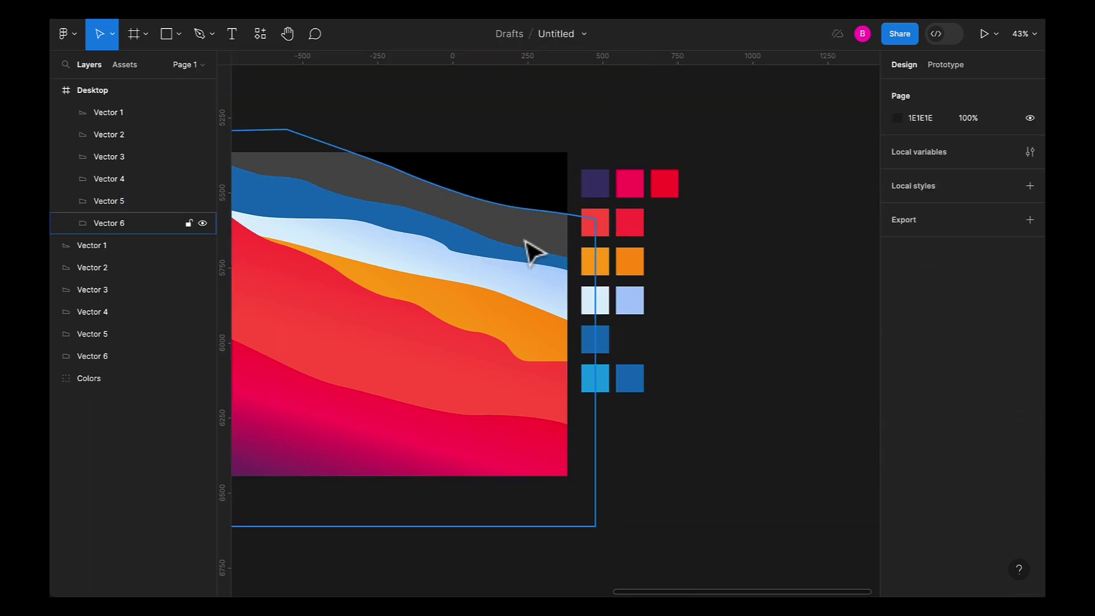
Step: Fill Vector 6, the uppermost grey band, with a linear gradient from 15A9E5 to 1078BF sampled from the palette's last row
click(555, 257)
click(898, 369)
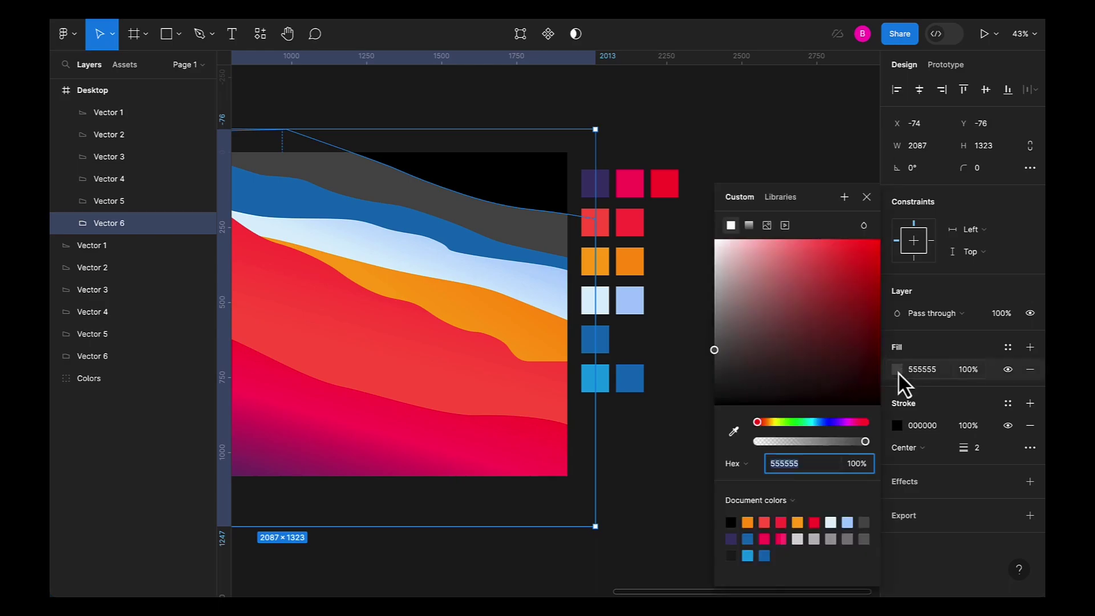
click(733, 431)
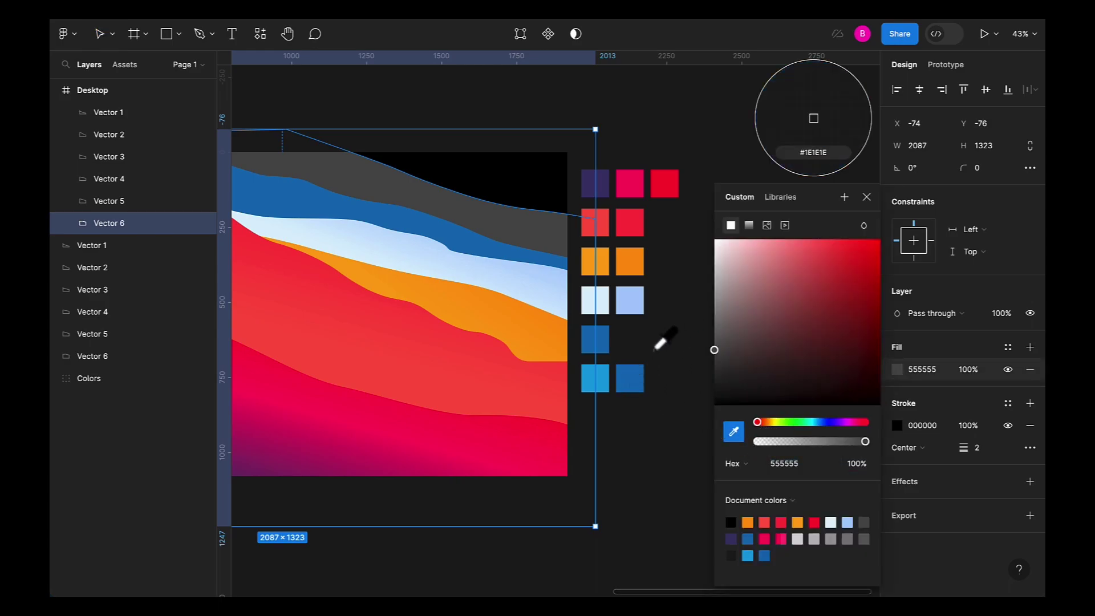
click(600, 381)
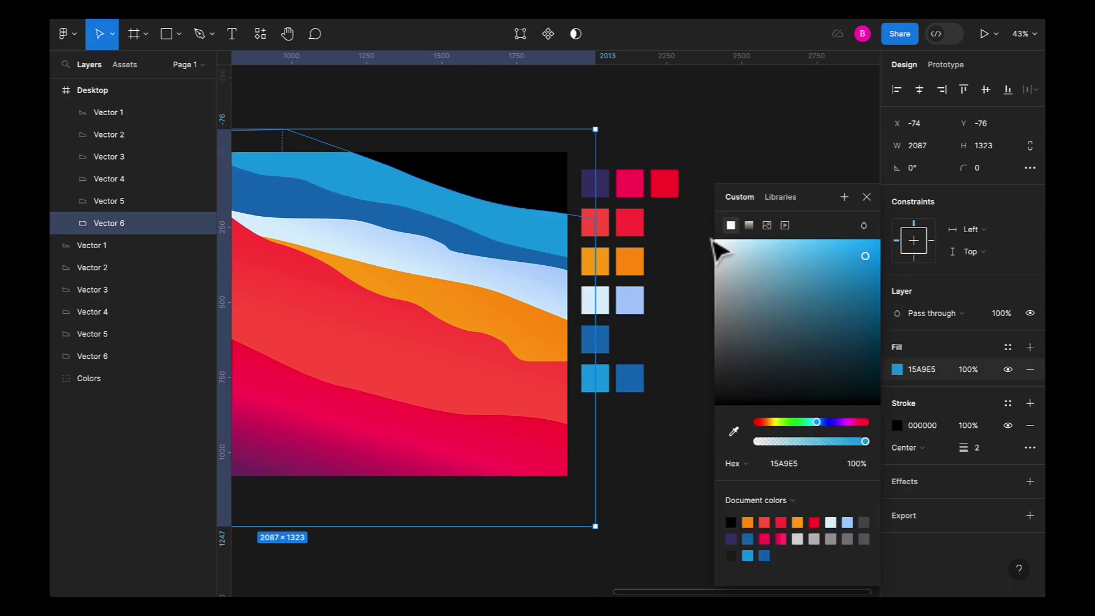
click(748, 225)
click(860, 216)
click(733, 431)
click(630, 378)
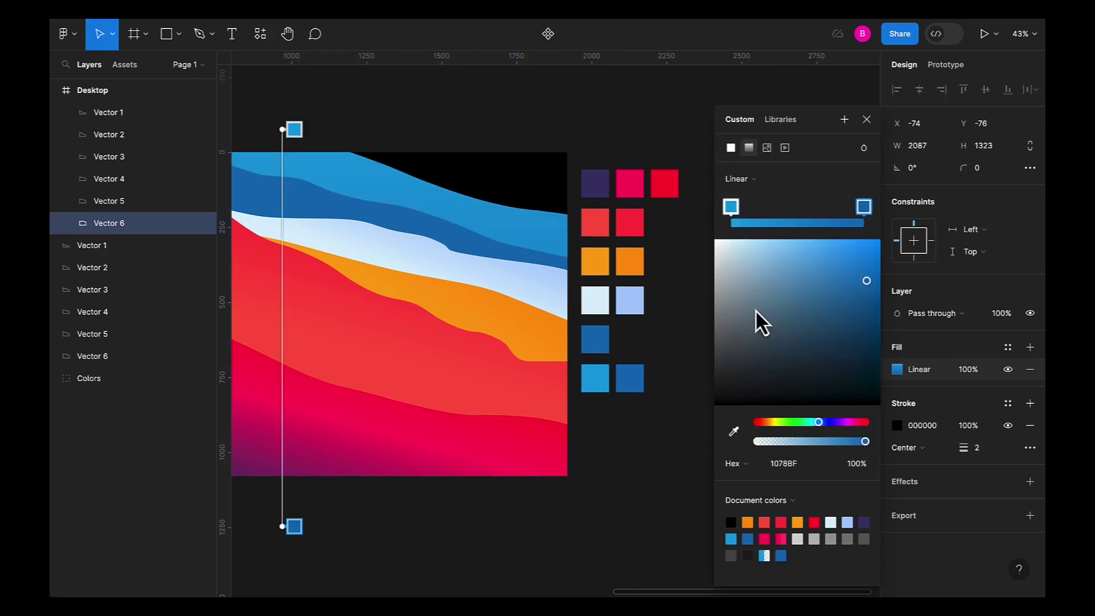
click(866, 120)
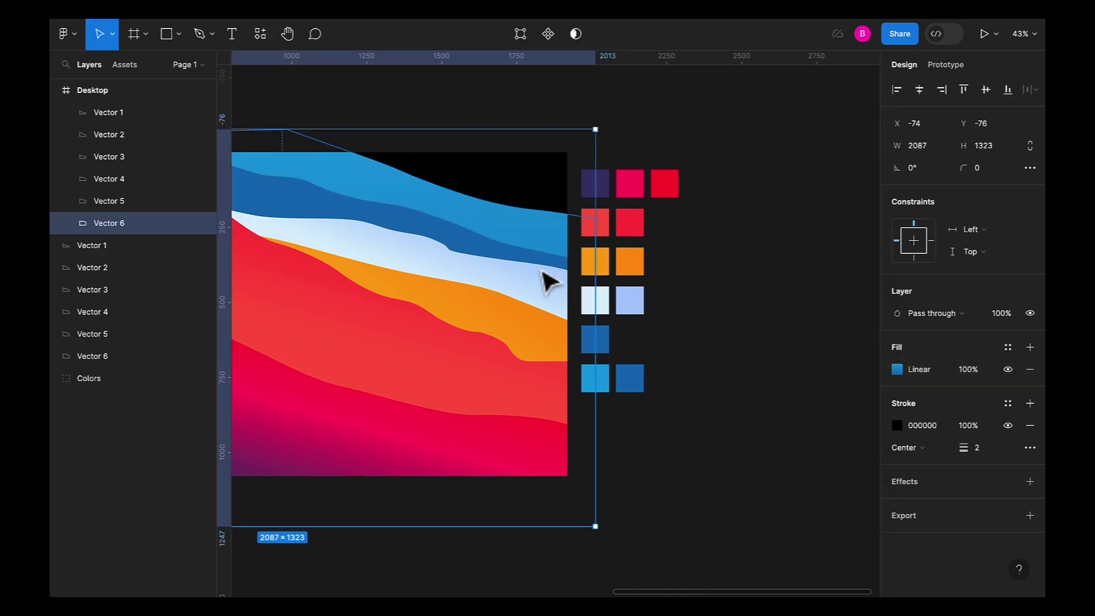
Step: Angle Vector 6's gradient diagonally, with 15A9E5 starting above the frame and 1078BF ending near the frame's right edge, and deselect the shape
click(897, 370)
drag(283, 527, 570, 294)
drag(276, 131, 283, 99)
key(Escape)
key(Escape)
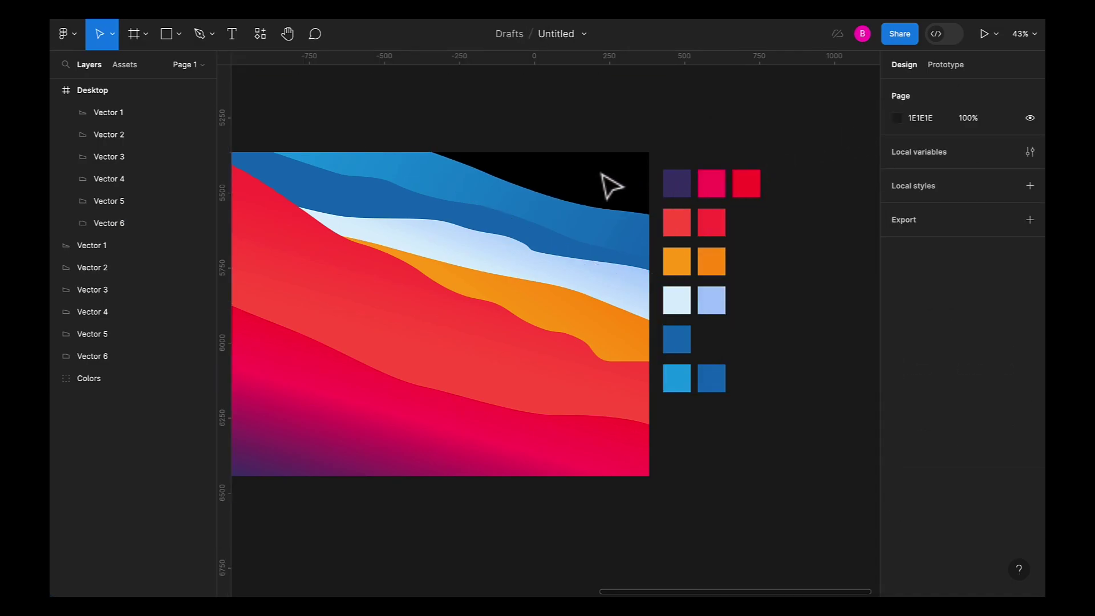
key(ctrl+z)
Step: Fill the Desktop frame with the solid blue 117ABD sampled from the dark blue band, and deselect the frame
scroll(701, 168, left, 1)
click(260, 135)
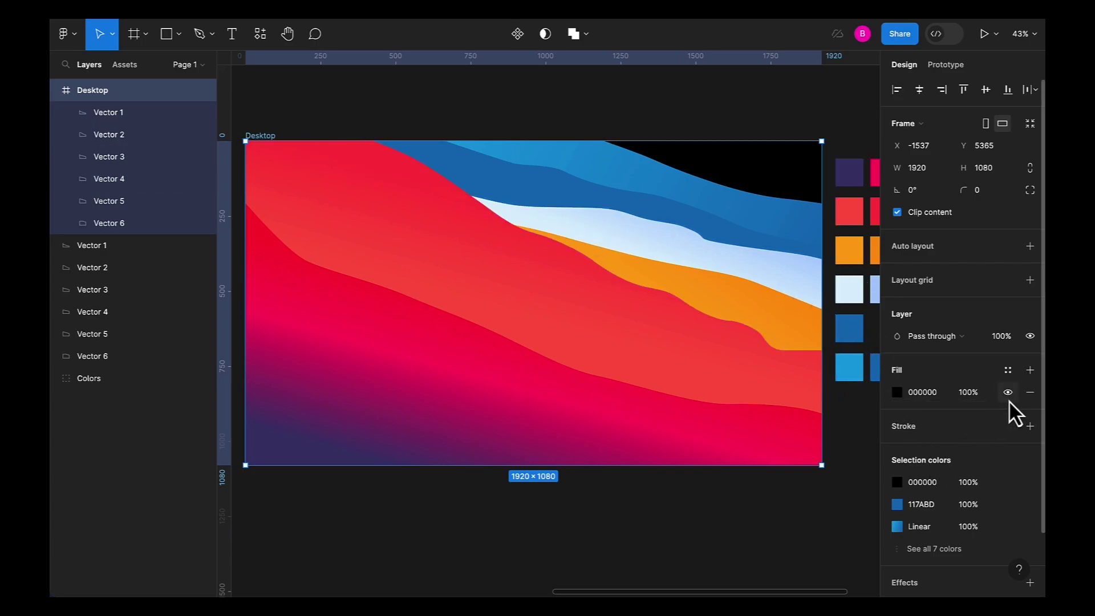
click(897, 393)
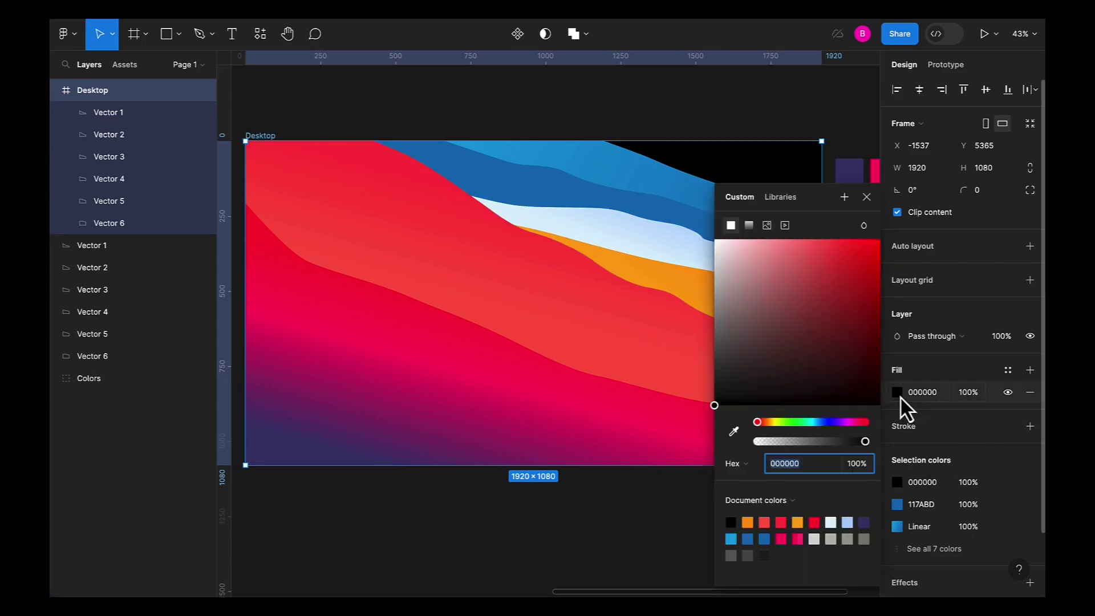
click(734, 432)
click(587, 193)
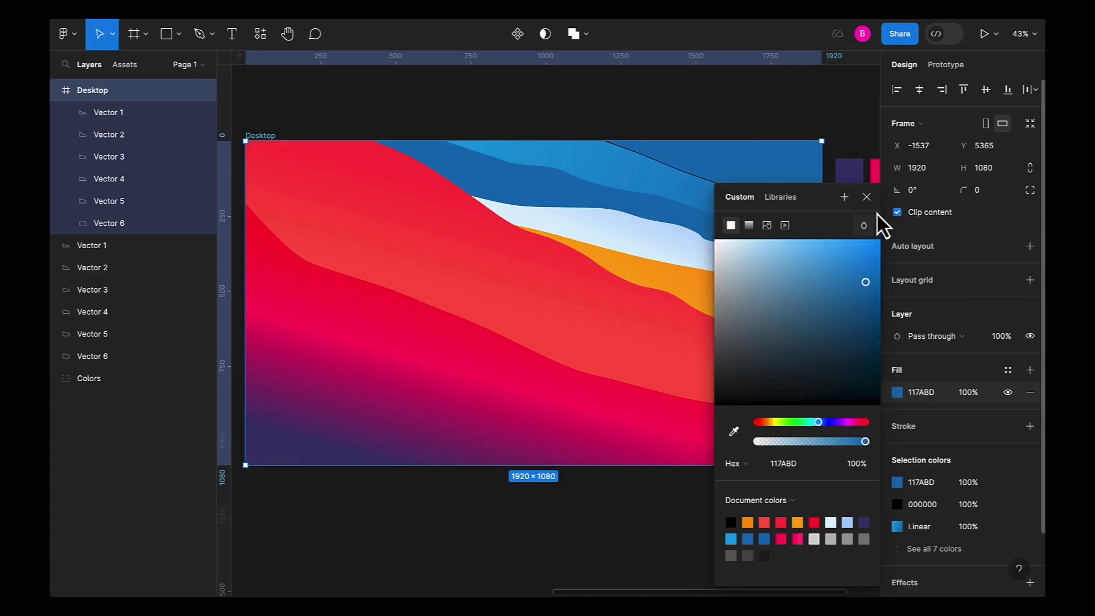
click(867, 196)
click(797, 114)
Step: Remove the black stroke from Vector 6, the uppermost blue gradient band, and deselect it
scroll(723, 110, right, 3)
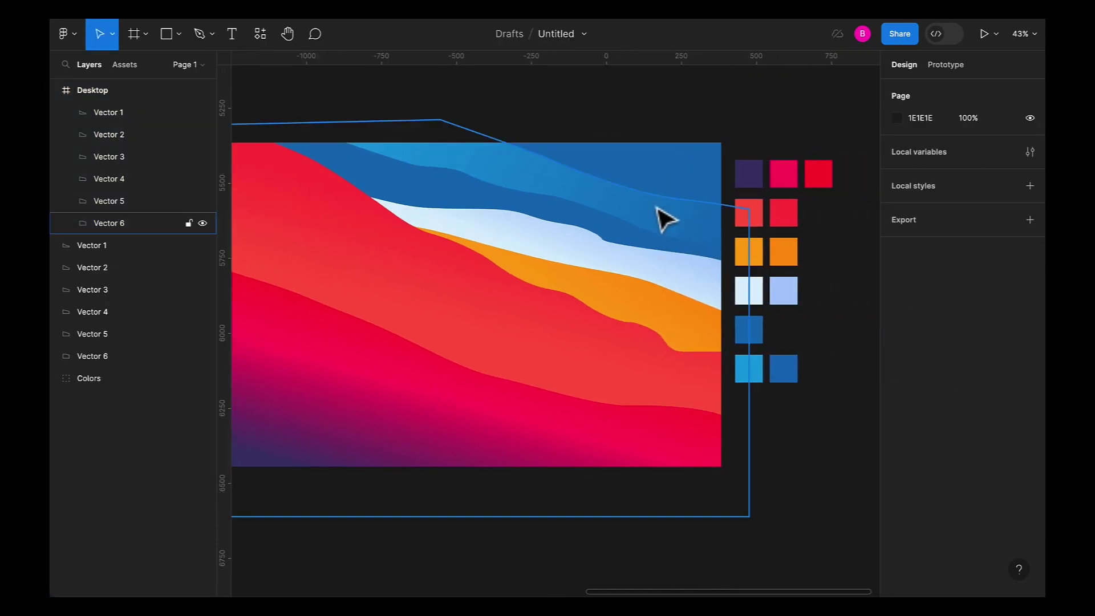
click(657, 209)
click(1030, 425)
click(831, 484)
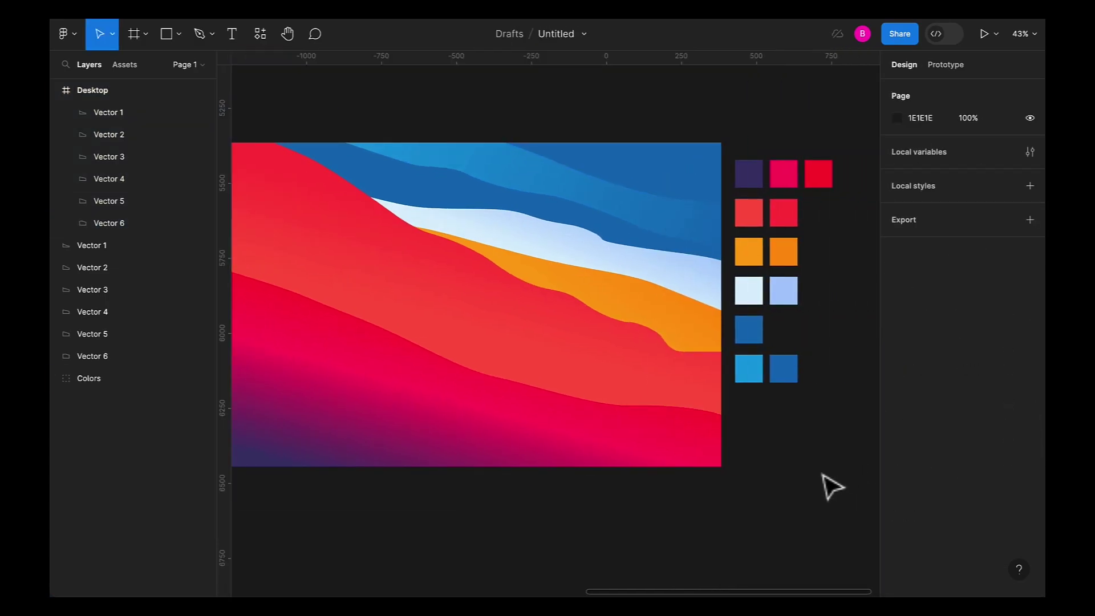
Step: Duplicate the six shapes Vector 12 through Vector 7 inside the Desktop frame, in place
scroll(793, 479, down, 1)
scroll(795, 477, left, 3)
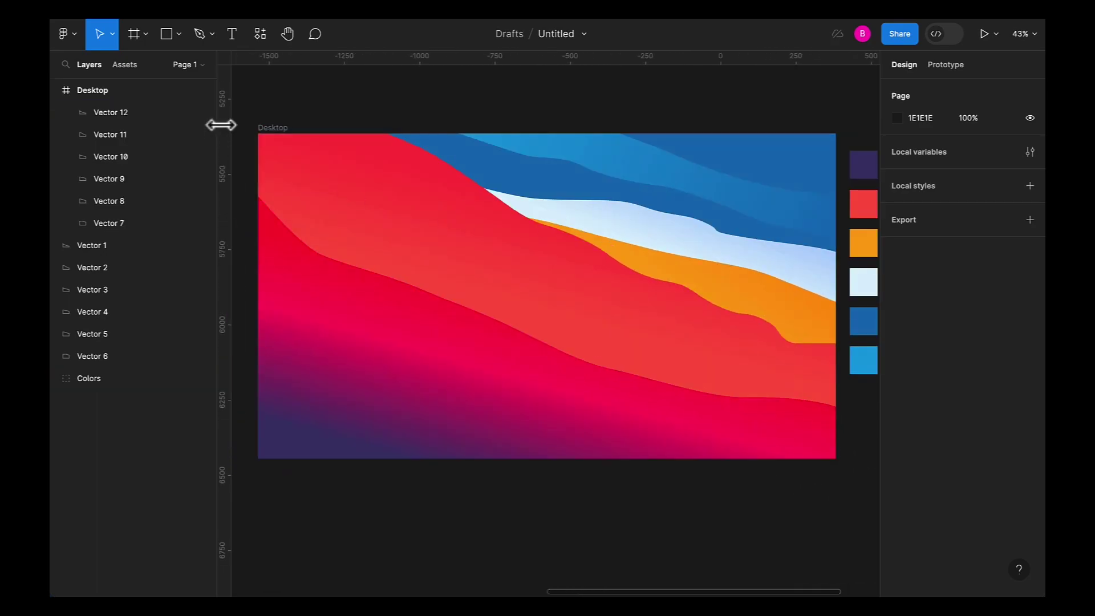
click(116, 108)
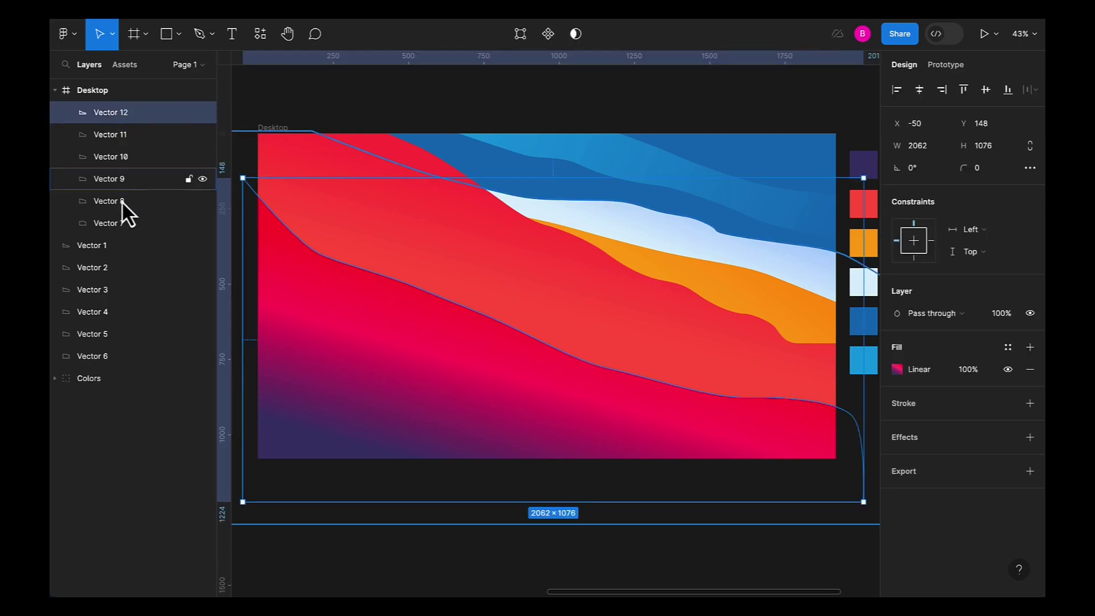
shift+click(119, 221)
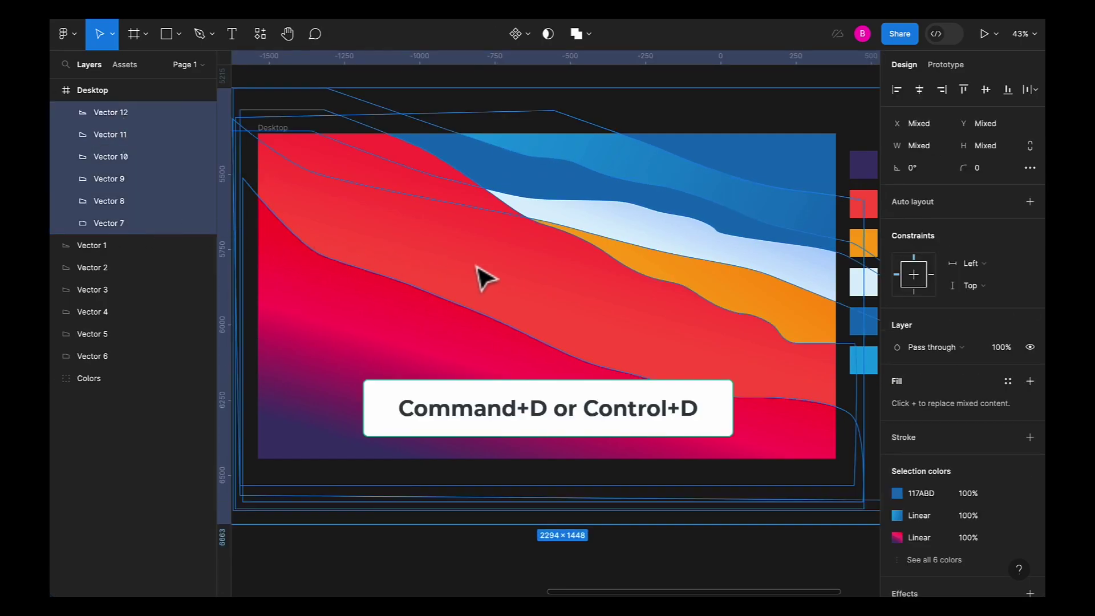
key(ctrl+d)
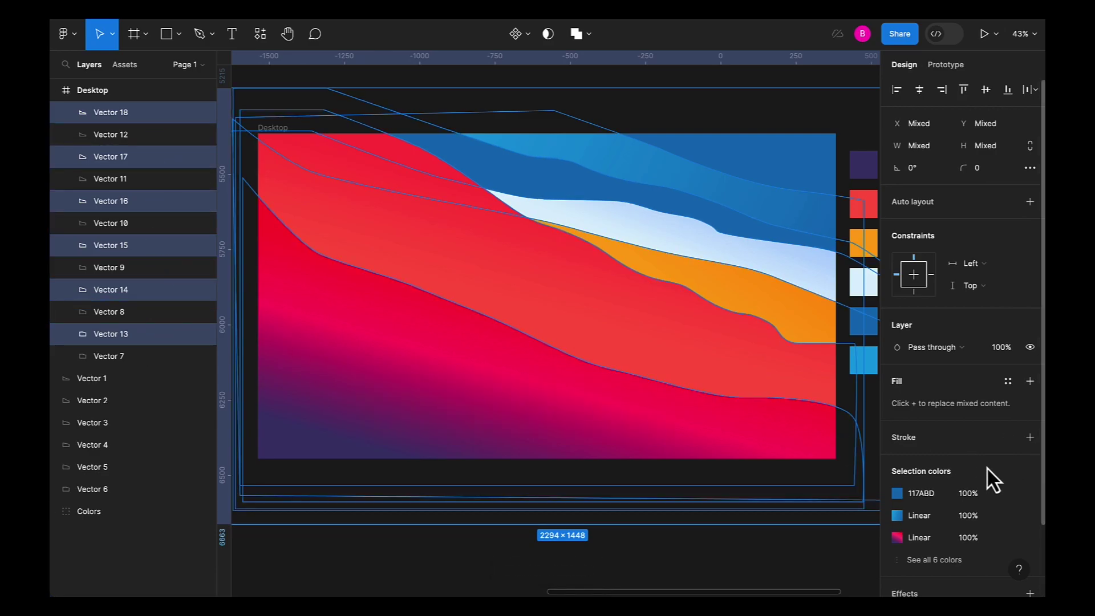
Step: Apply a layer blur of 150 to the six duplicated shapes
scroll(986, 467, down, 3)
click(1029, 511)
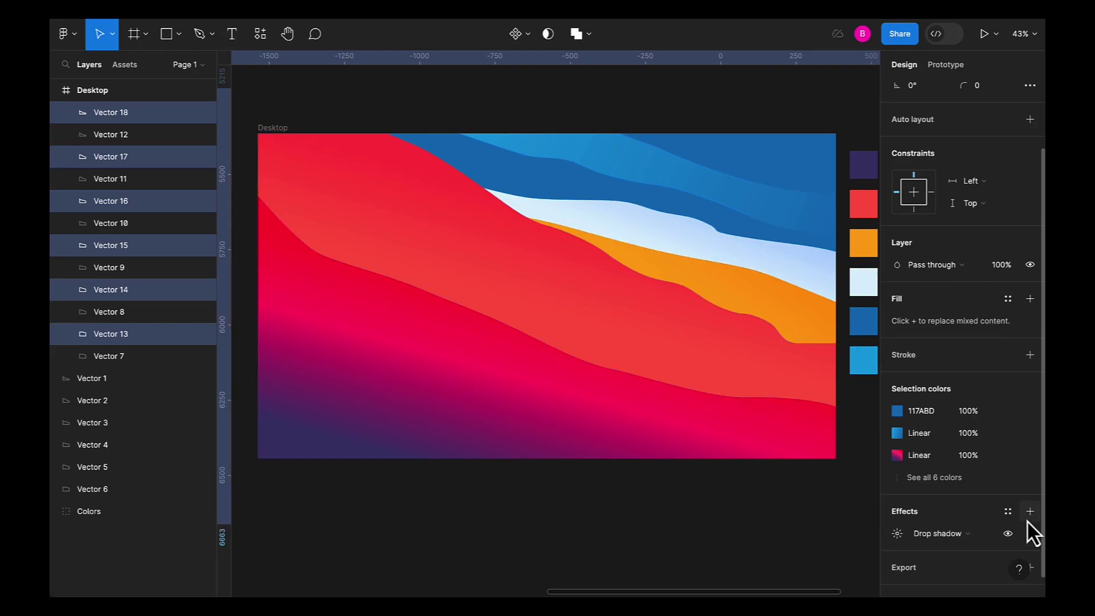
click(942, 539)
click(940, 547)
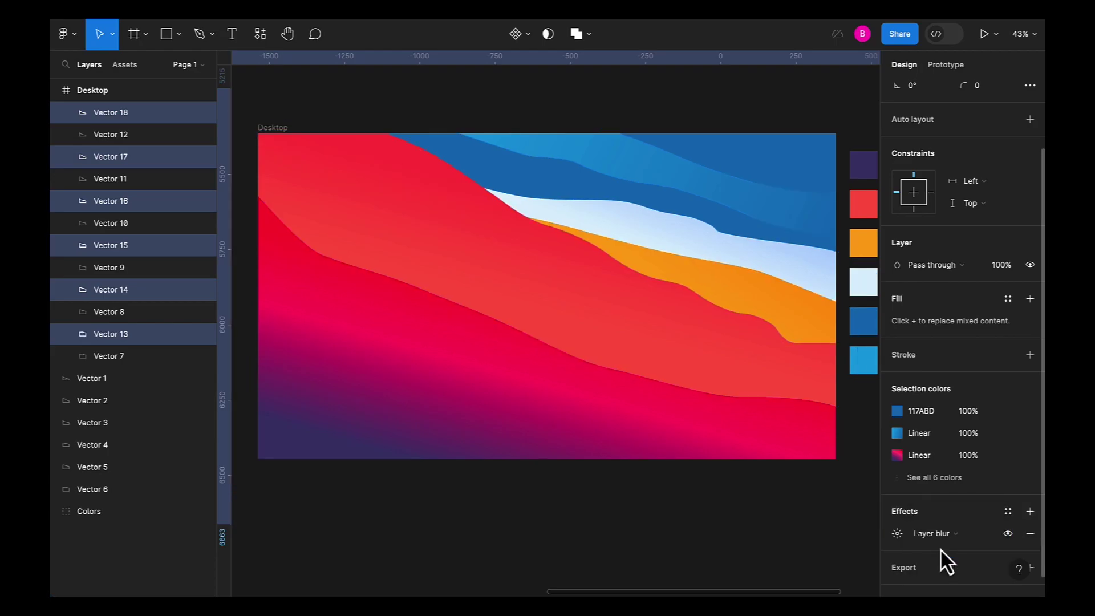
click(897, 533)
click(754, 569)
text(150)
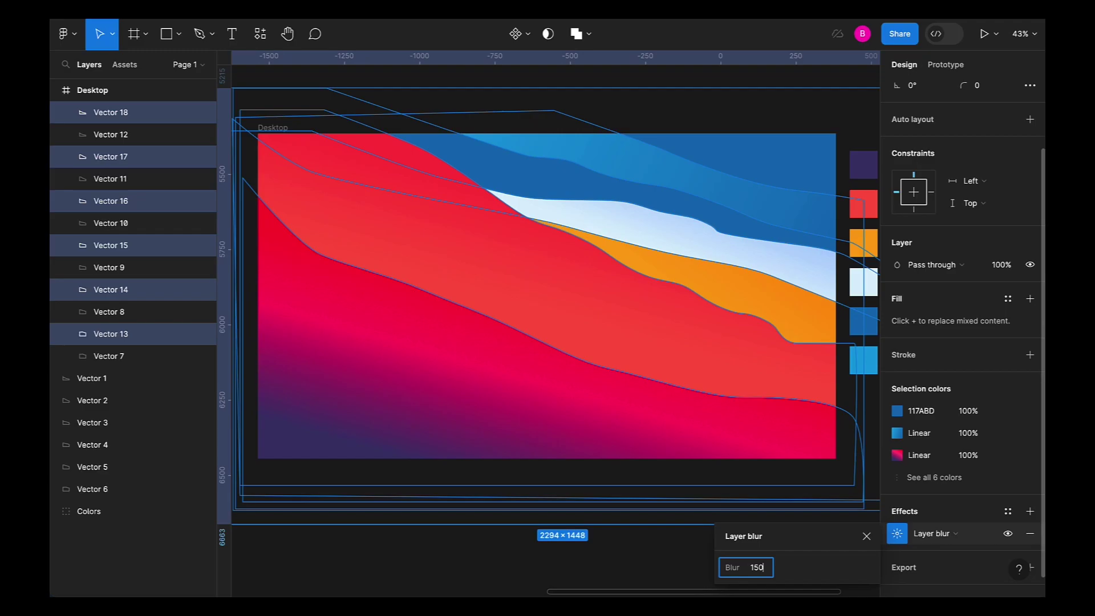
key(Return)
Step: Lock the six blurred duplicates, Vector 13 through Vector 18
scroll(627, 398, down, 1)
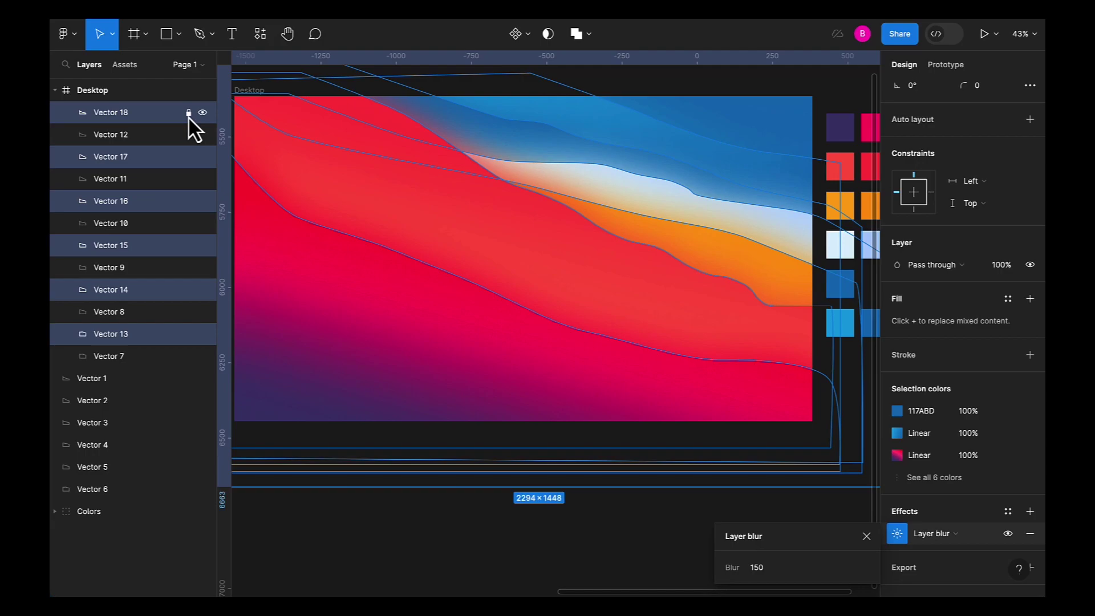
click(188, 157)
click(188, 289)
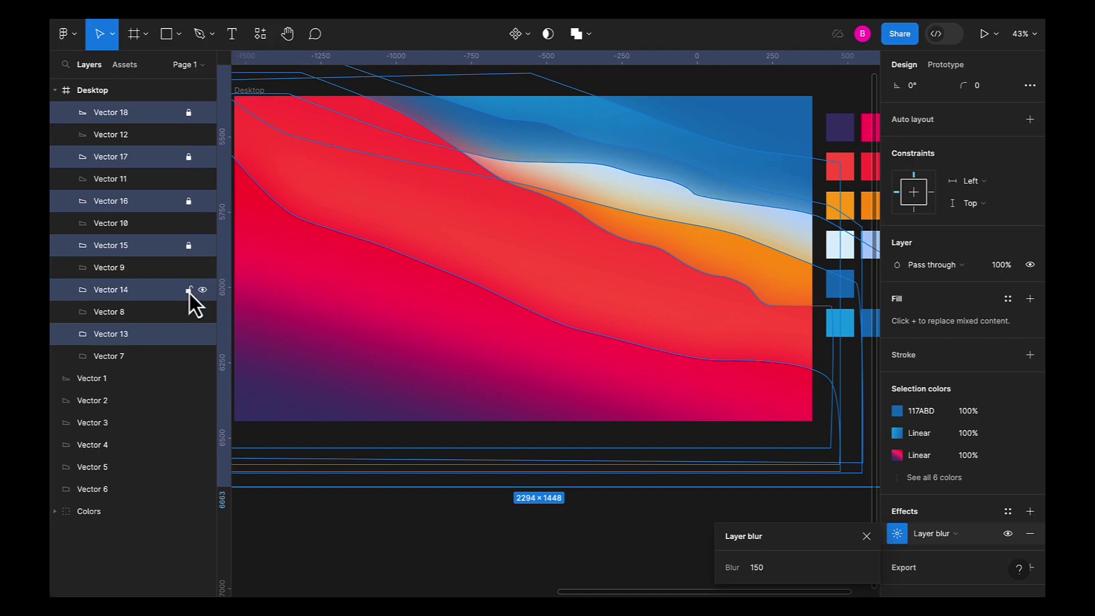
click(188, 334)
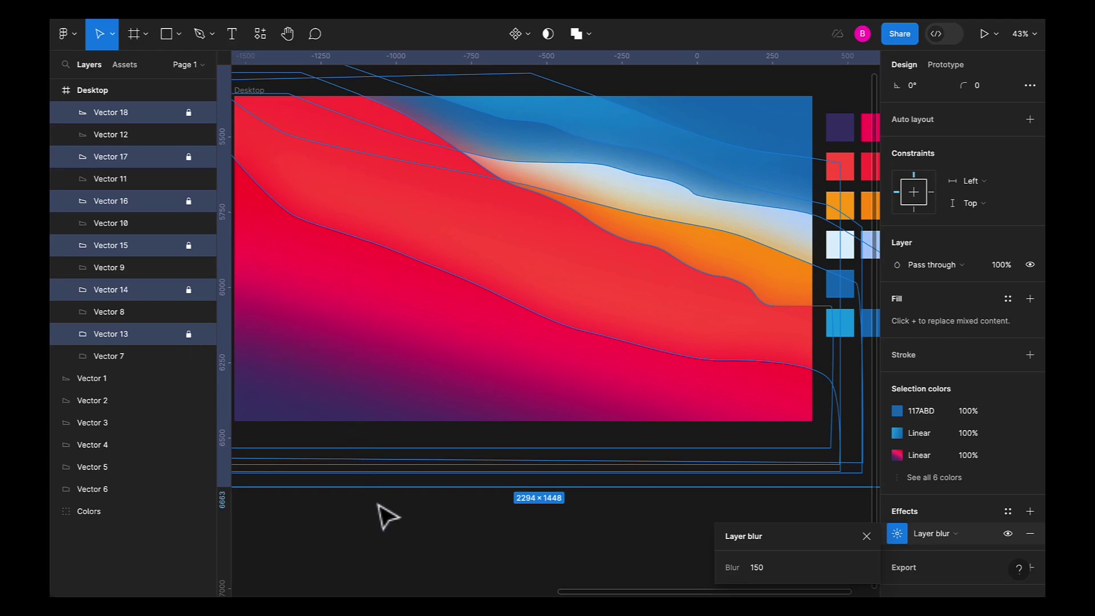
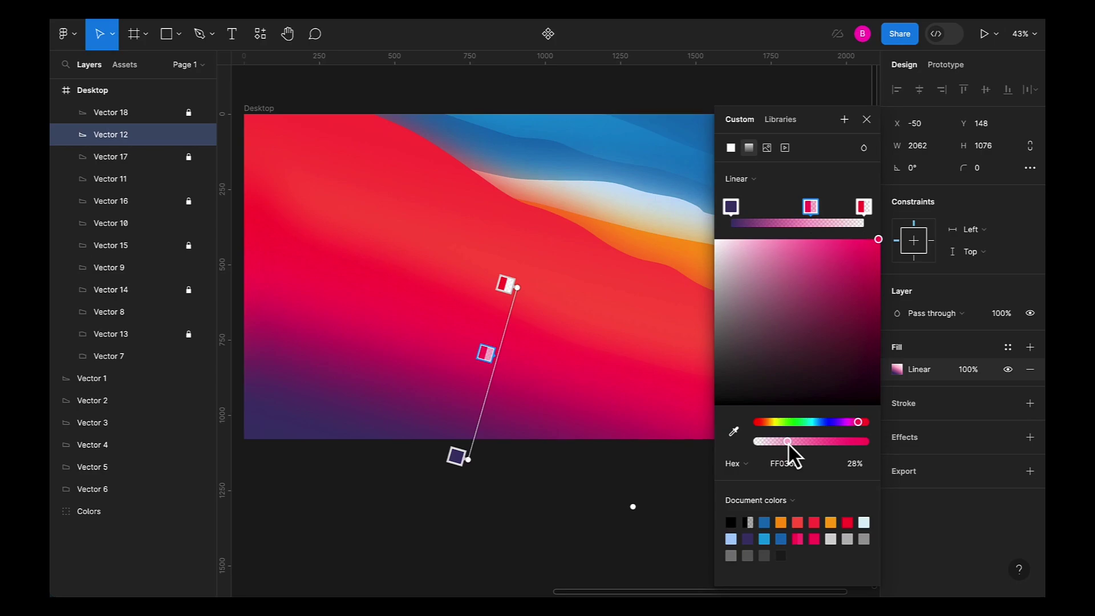
Step: Close Vector 12's gradient settings, deselect the shape and inspect the softened transition between the pink and red bands
click(866, 119)
scroll(635, 384, up, 5)
click(631, 545)
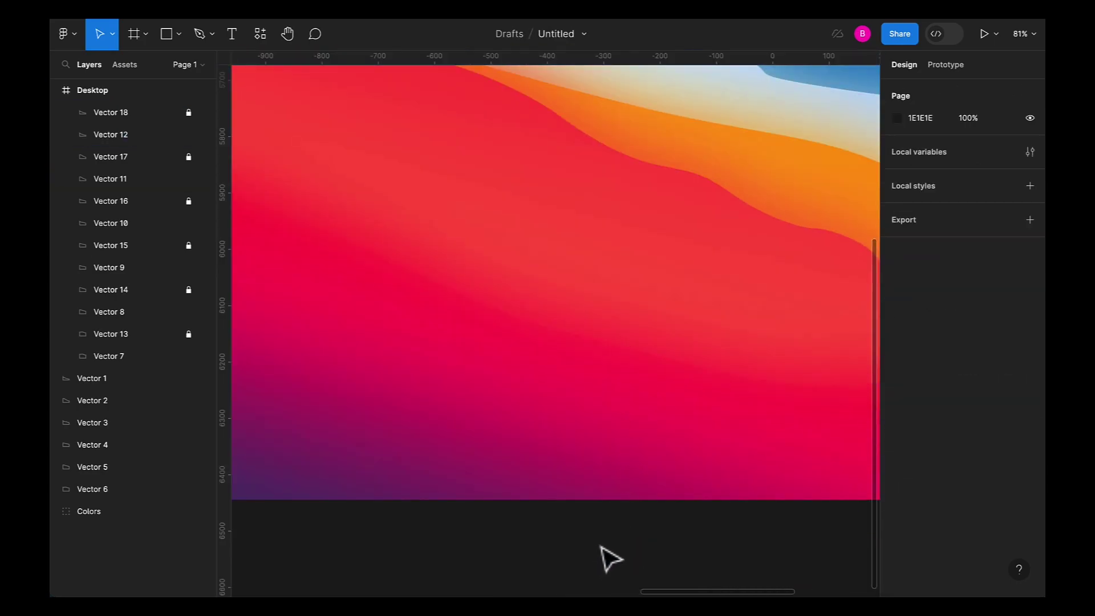
mouse_move(521, 593)
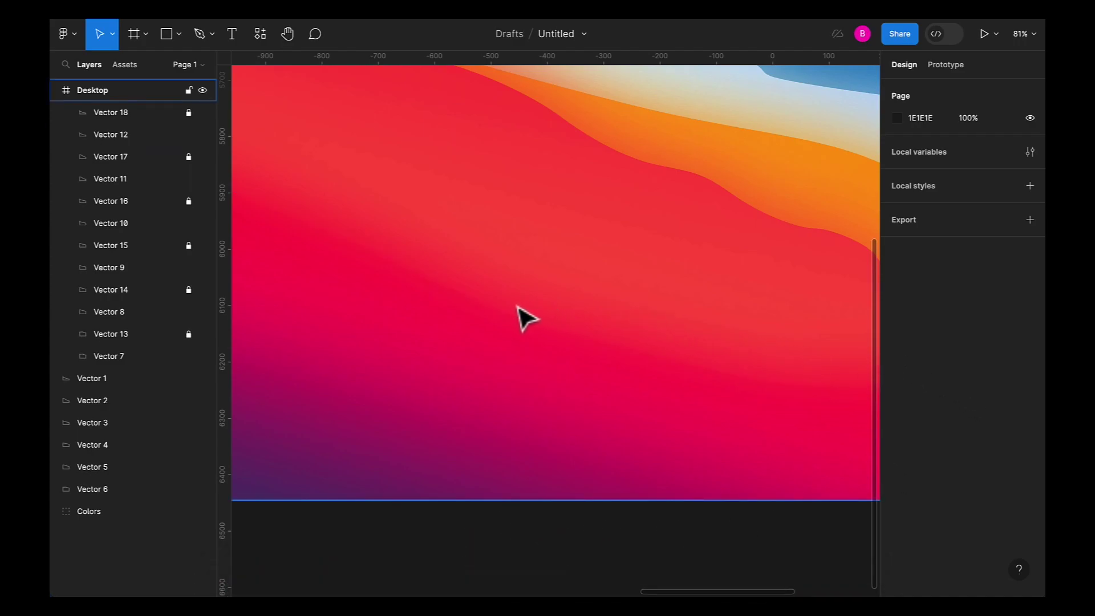
scroll(672, 453, down, 5)
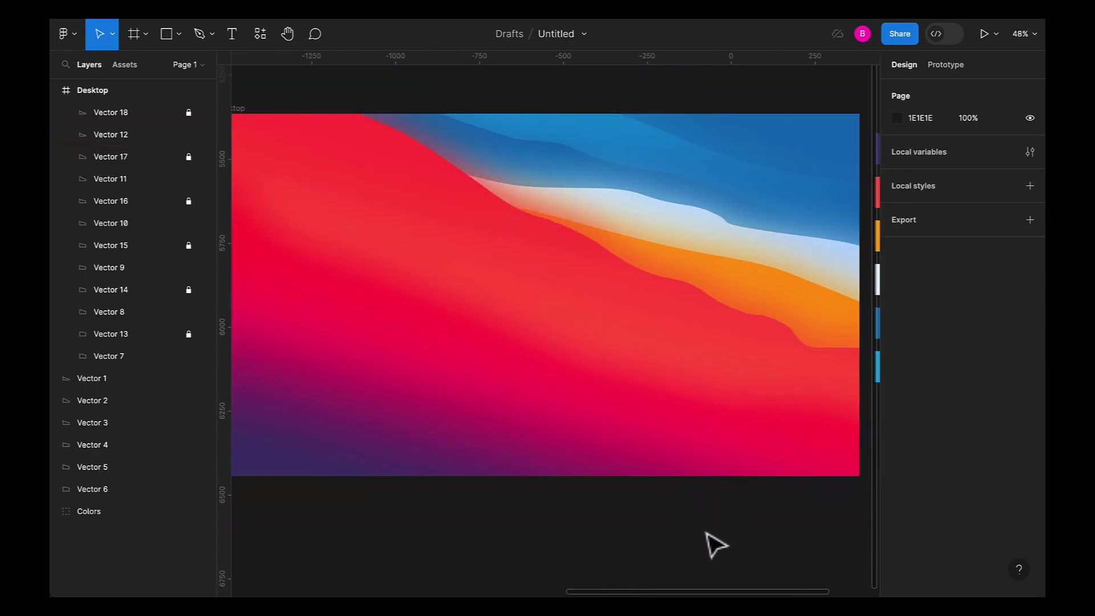
Step: Fade Vector 11's red gradient by setting its FF3D46 stop to 0% opacity and its FF614C stop to 23%, and deselect it
click(628, 278)
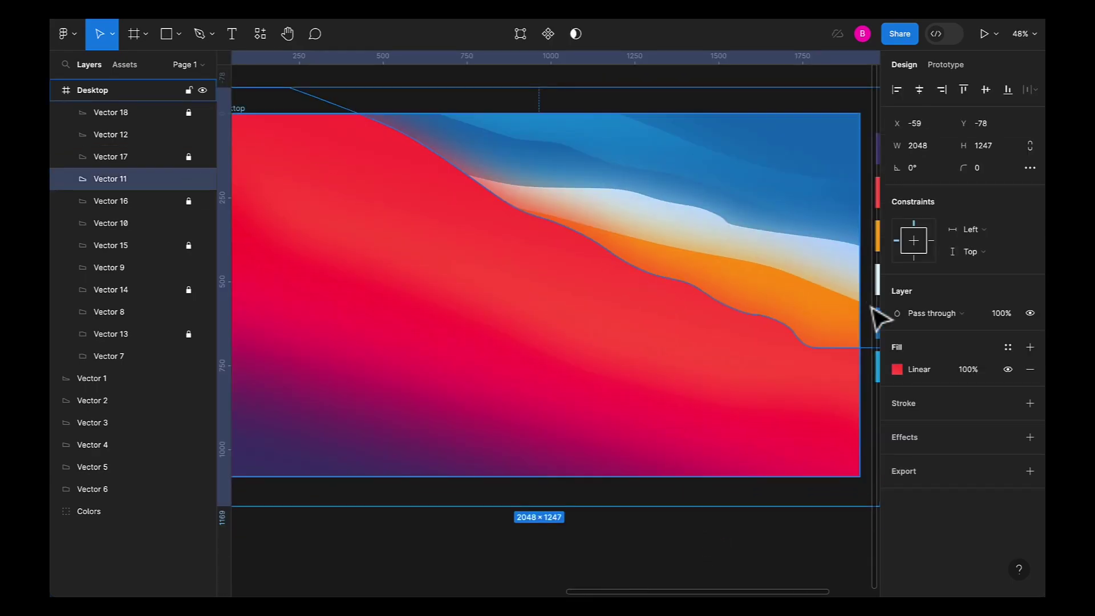
click(897, 369)
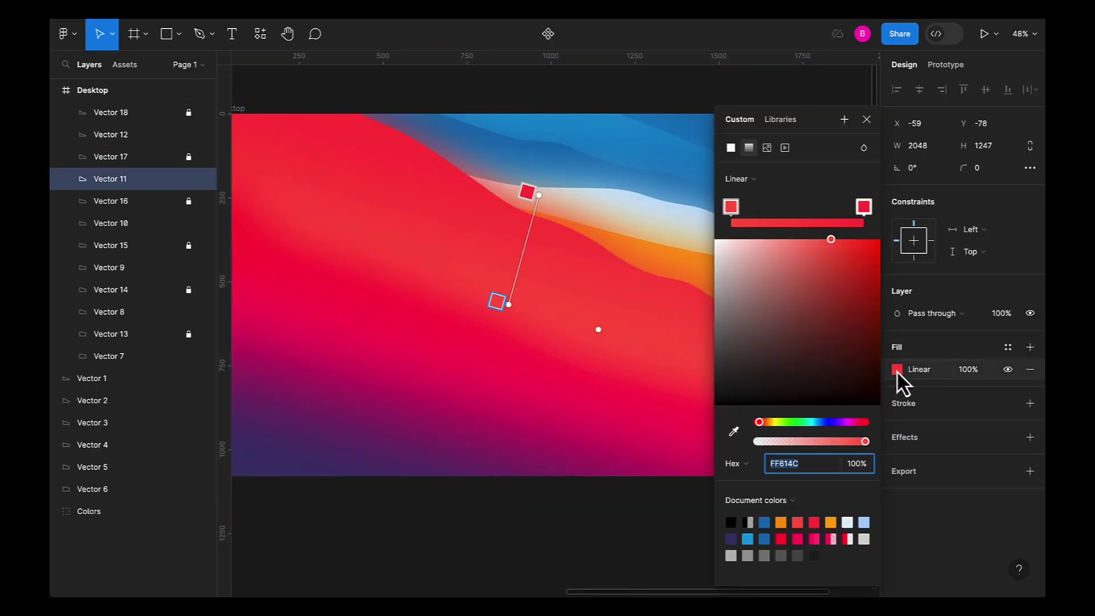
click(528, 192)
drag(850, 444, 753, 447)
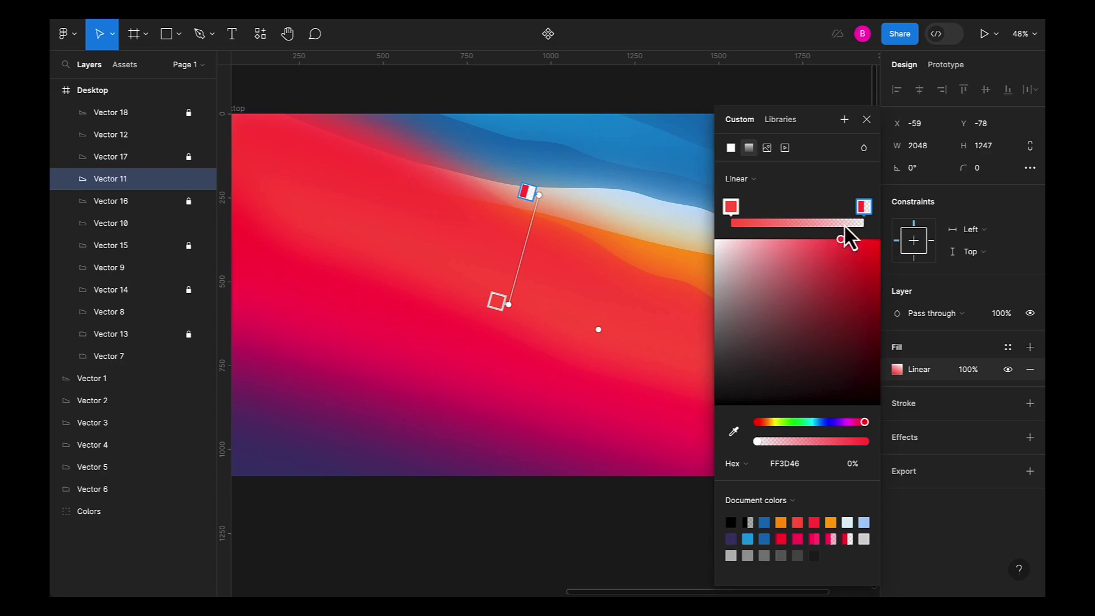
click(731, 207)
drag(848, 446, 778, 449)
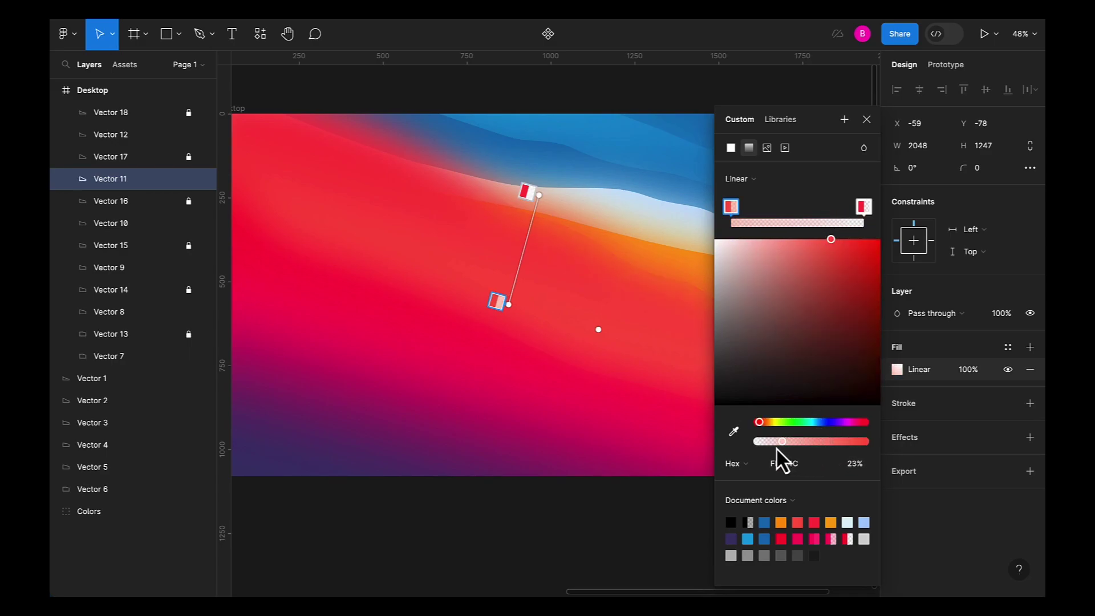
click(866, 119)
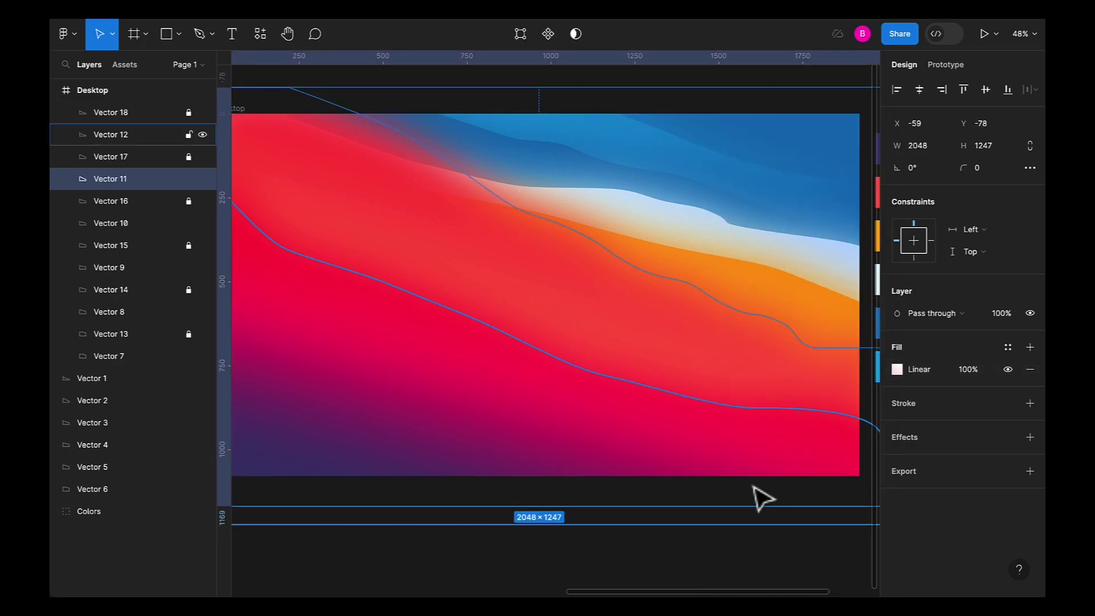
click(766, 565)
Step: Fade Vector 10's orange gradient, setting its FF9D08 stop to 3% opacity and making its FEAB0E stop nearly transparent, and deselect it
drag(795, 533, 762, 532)
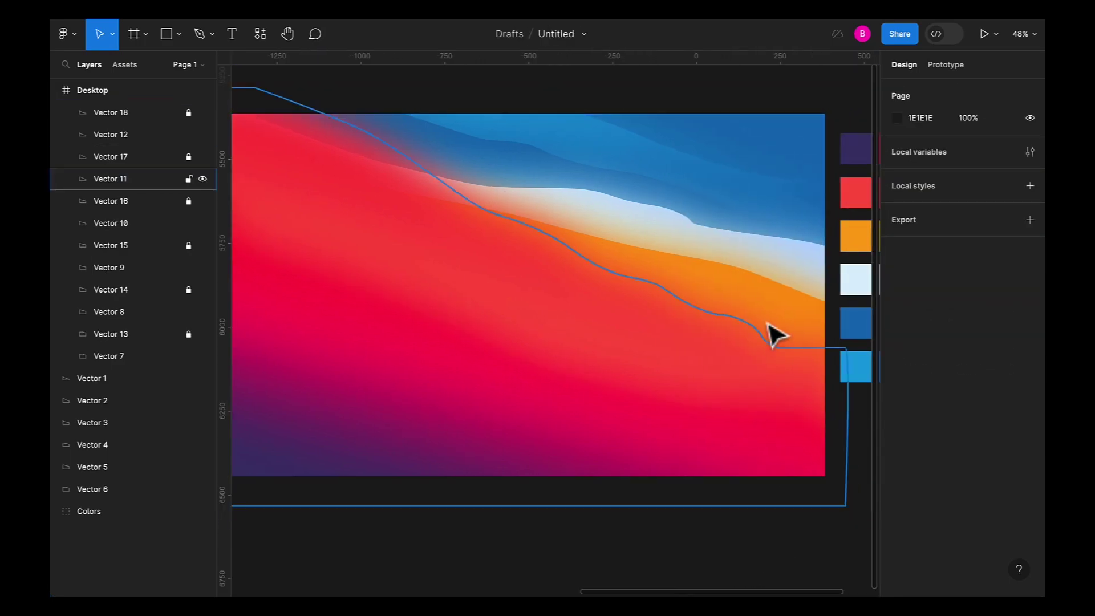
click(772, 287)
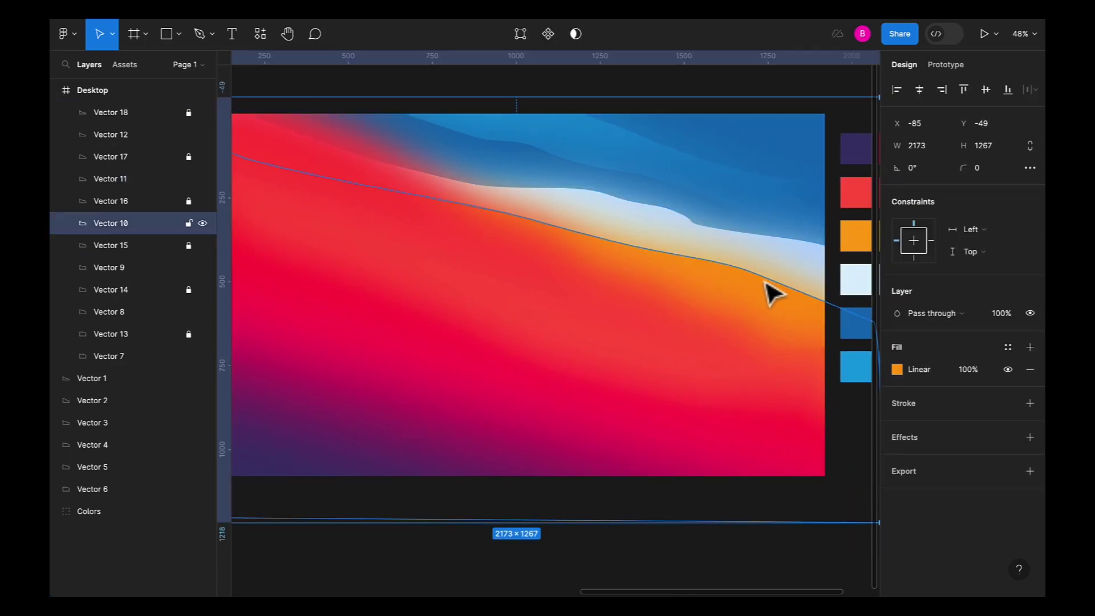
click(895, 371)
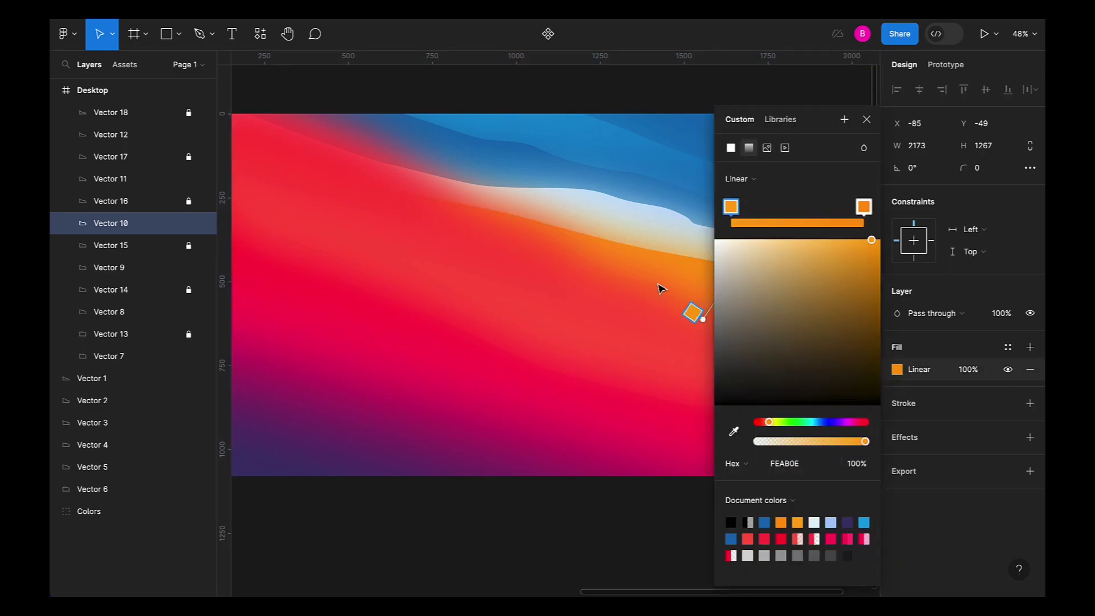
scroll(652, 296, right, 6)
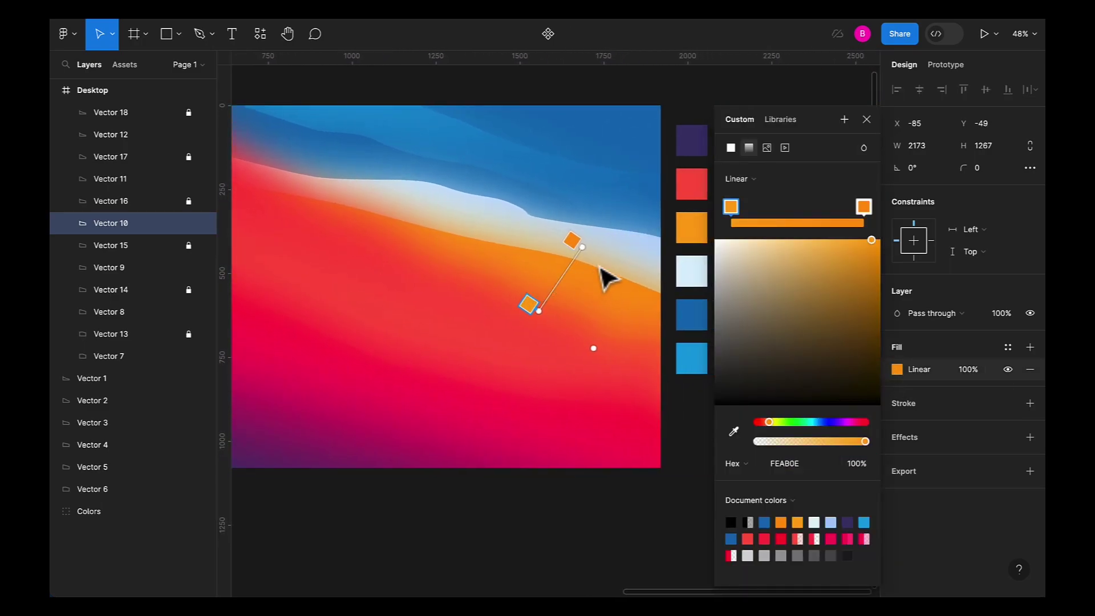
click(573, 240)
drag(821, 445, 760, 447)
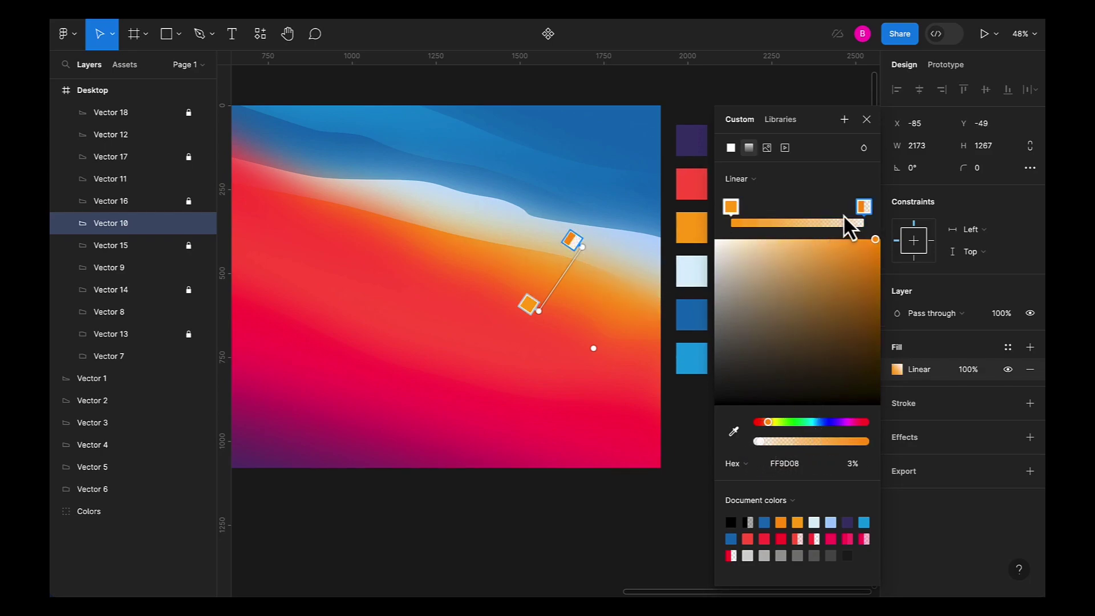
drag(833, 441, 762, 444)
click(724, 211)
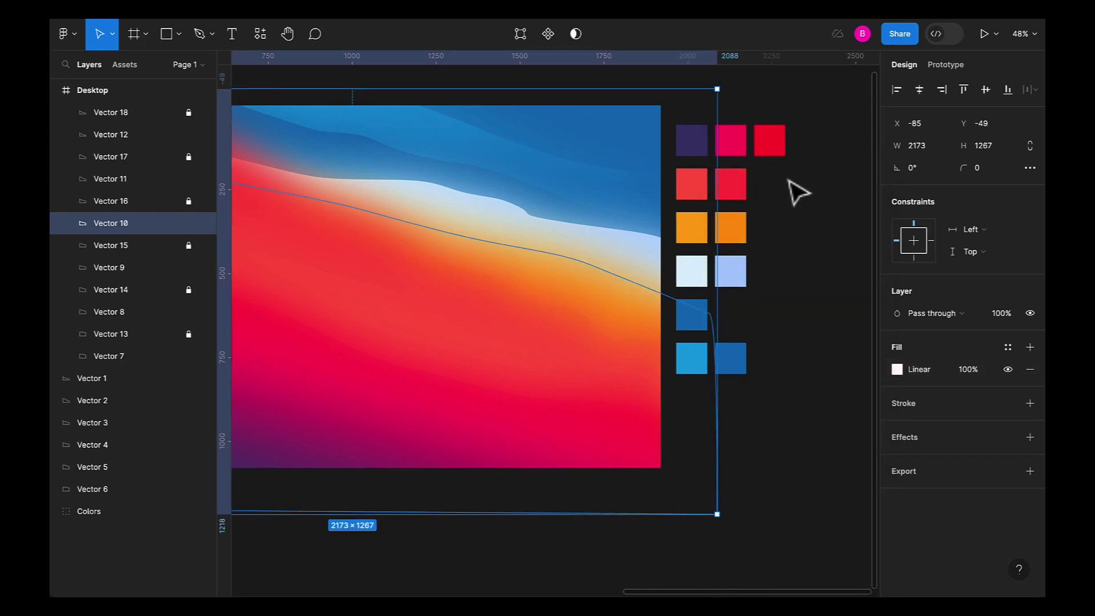
click(805, 194)
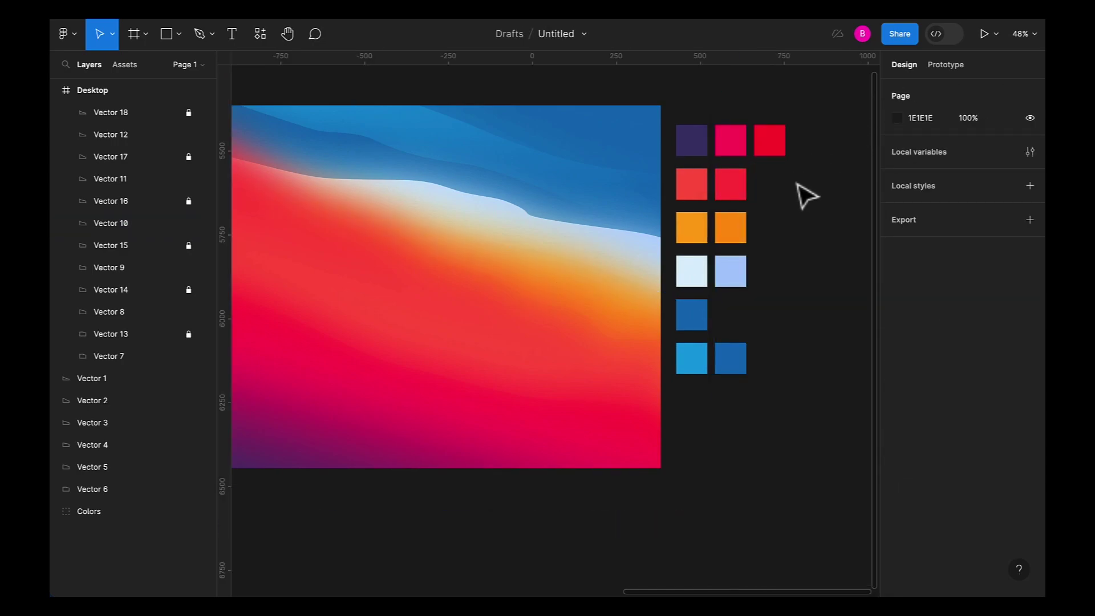
Step: Fade Vector 9's pale blue gradient by setting its B0D1FE stop to 0% opacity and its DFF2FC stop to 9%
click(542, 233)
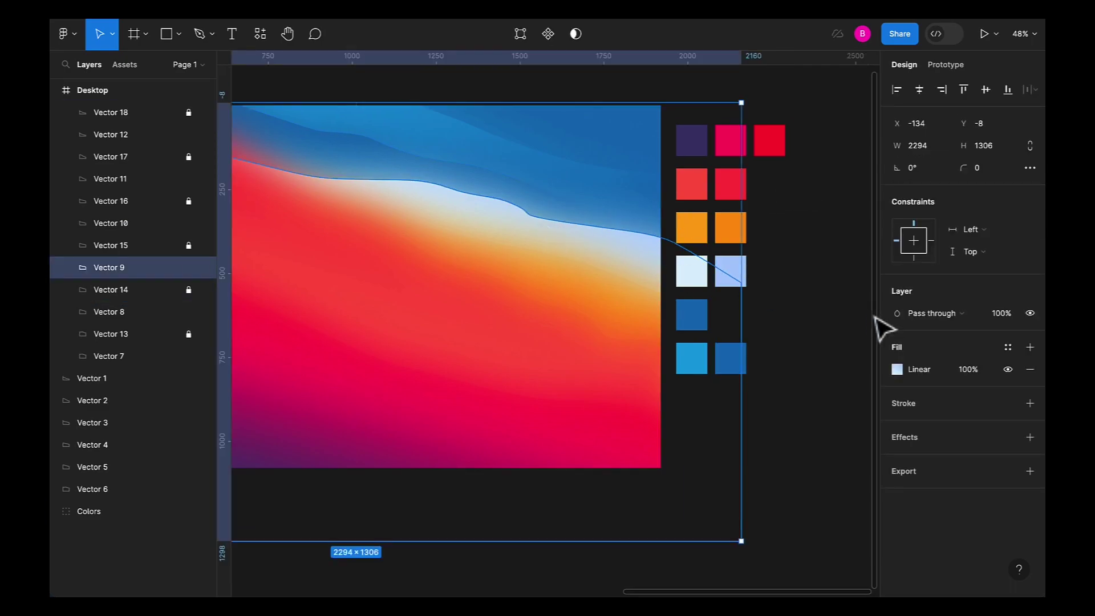
click(897, 370)
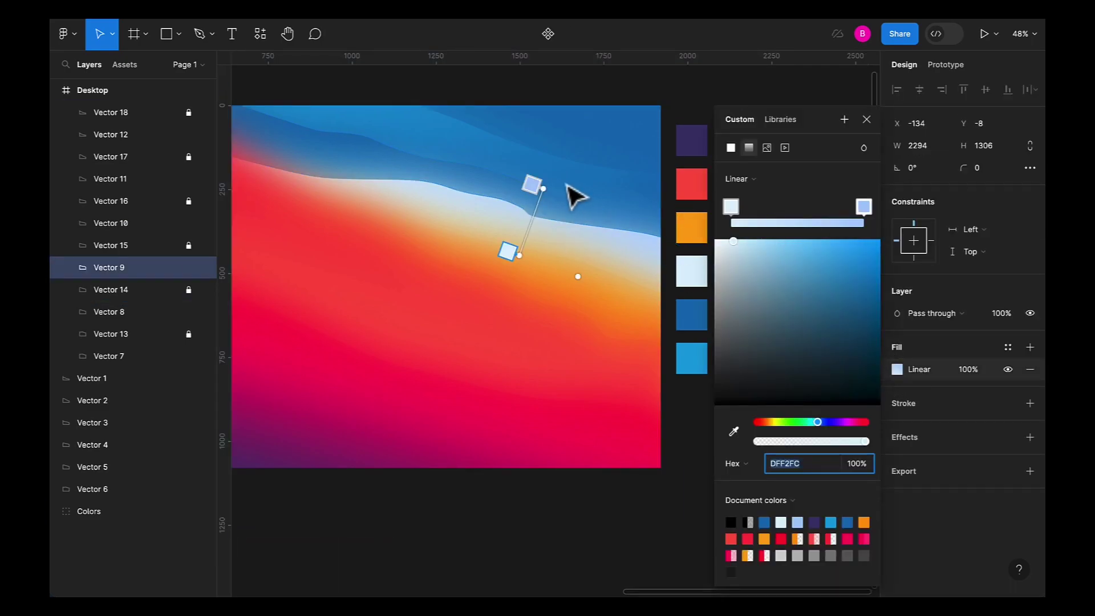
click(539, 183)
drag(848, 444, 751, 444)
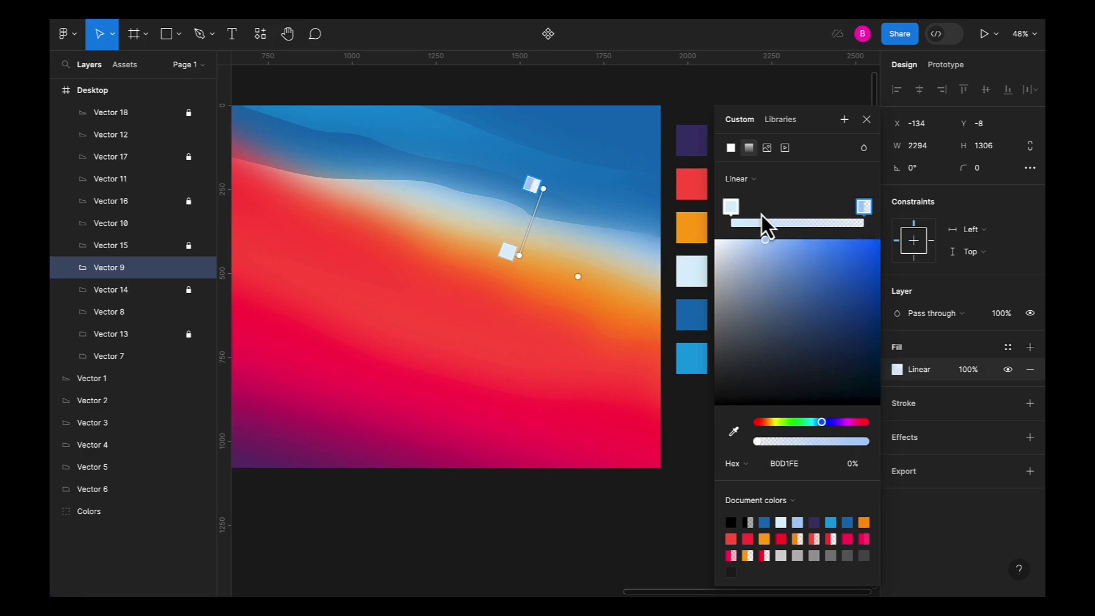
click(731, 206)
drag(854, 442, 767, 446)
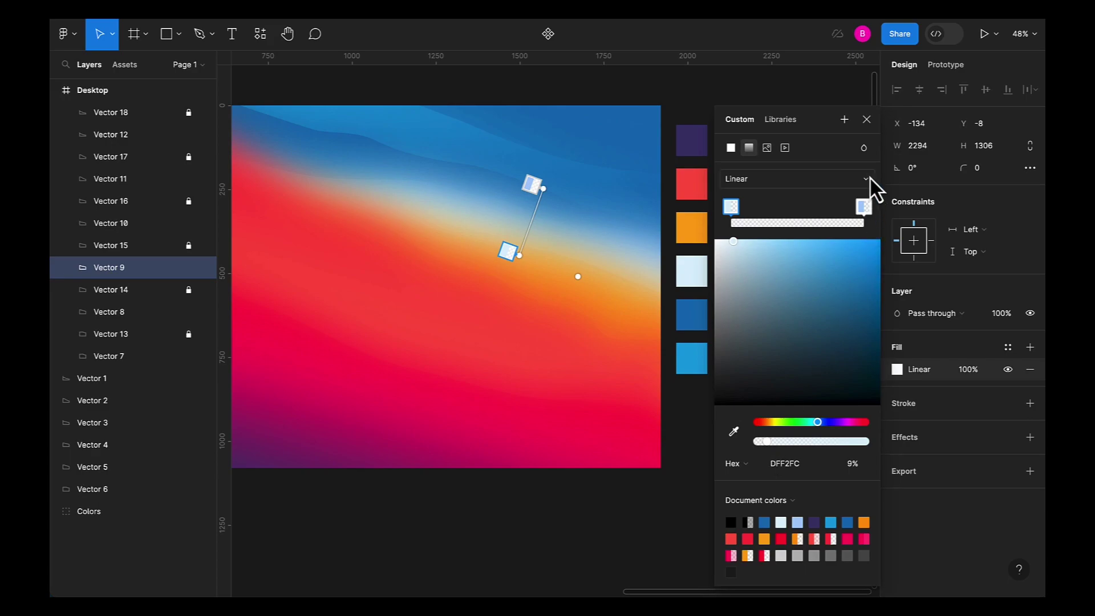
Step: Lower the opacity of Vector 8's solid 117ABD fill to 40%, and deselect the shape
click(831, 245)
drag(819, 249, 842, 276)
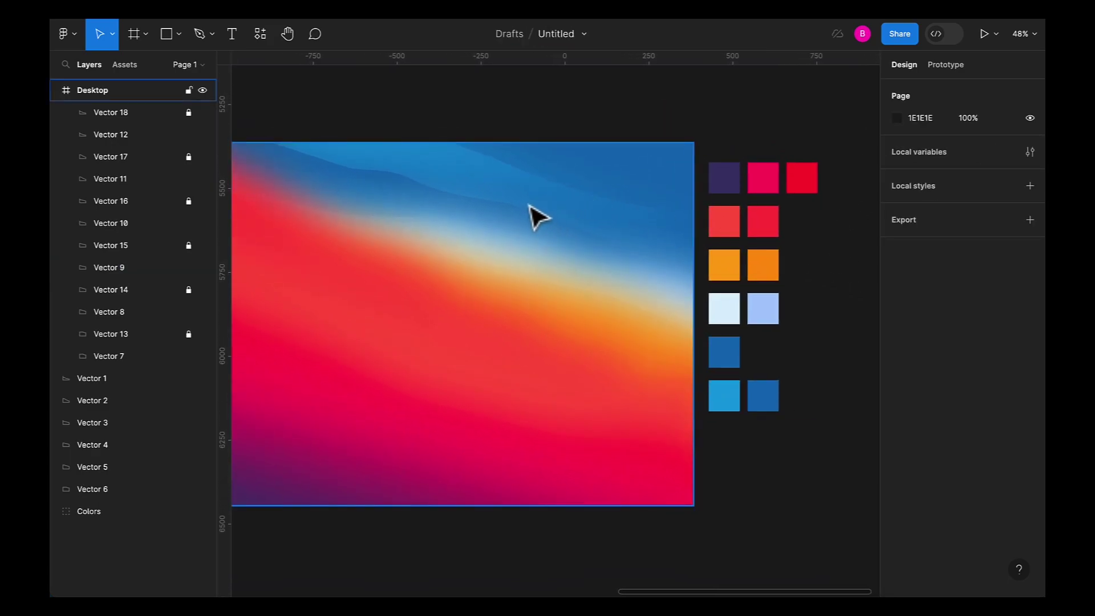
click(443, 166)
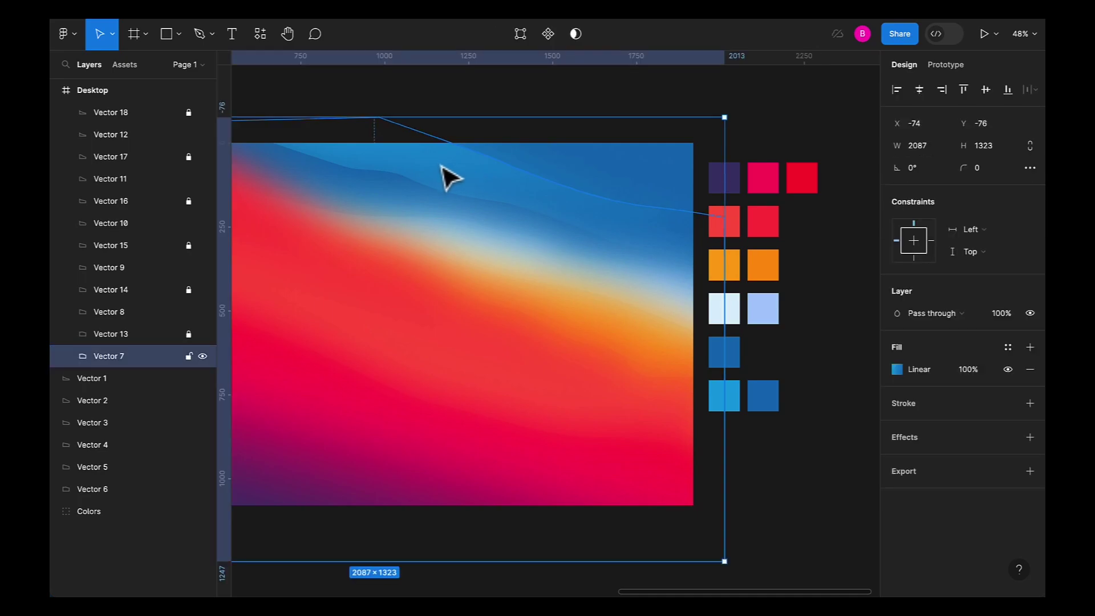
click(461, 206)
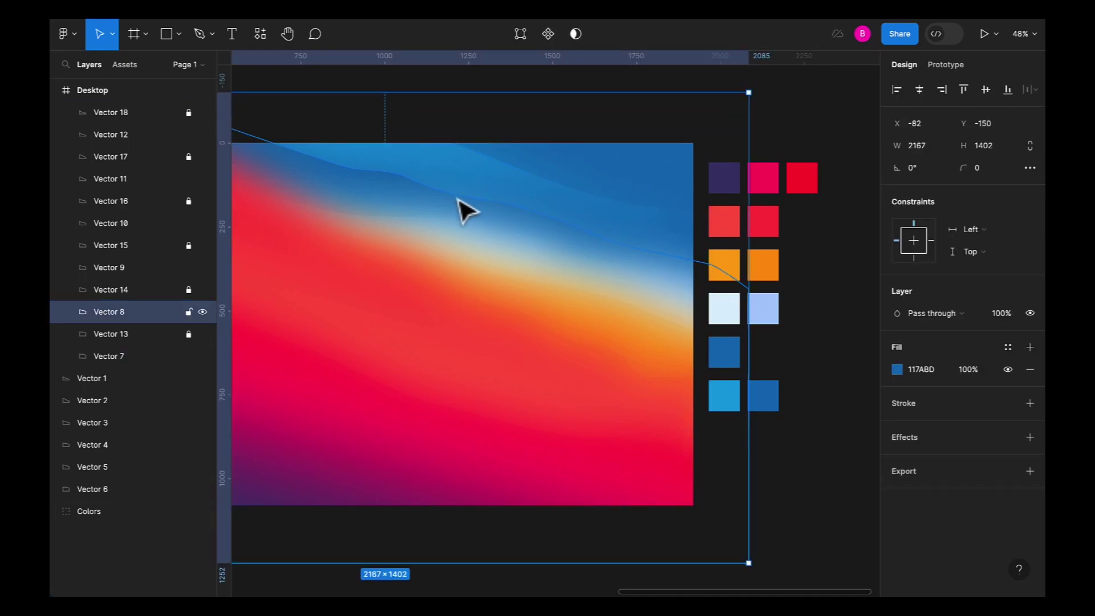
click(896, 369)
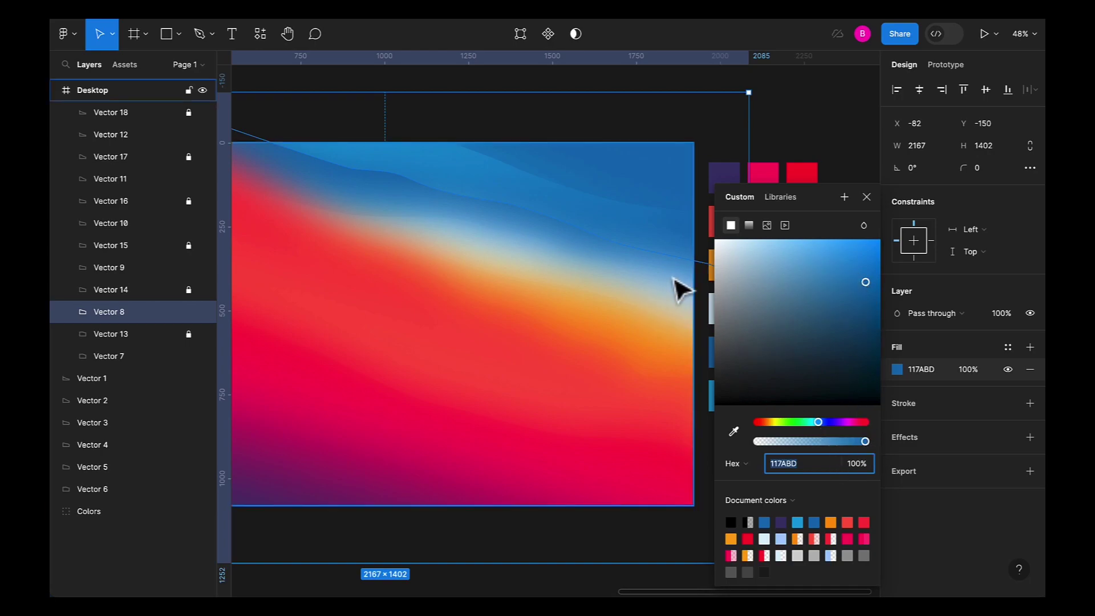
drag(865, 441, 854, 442)
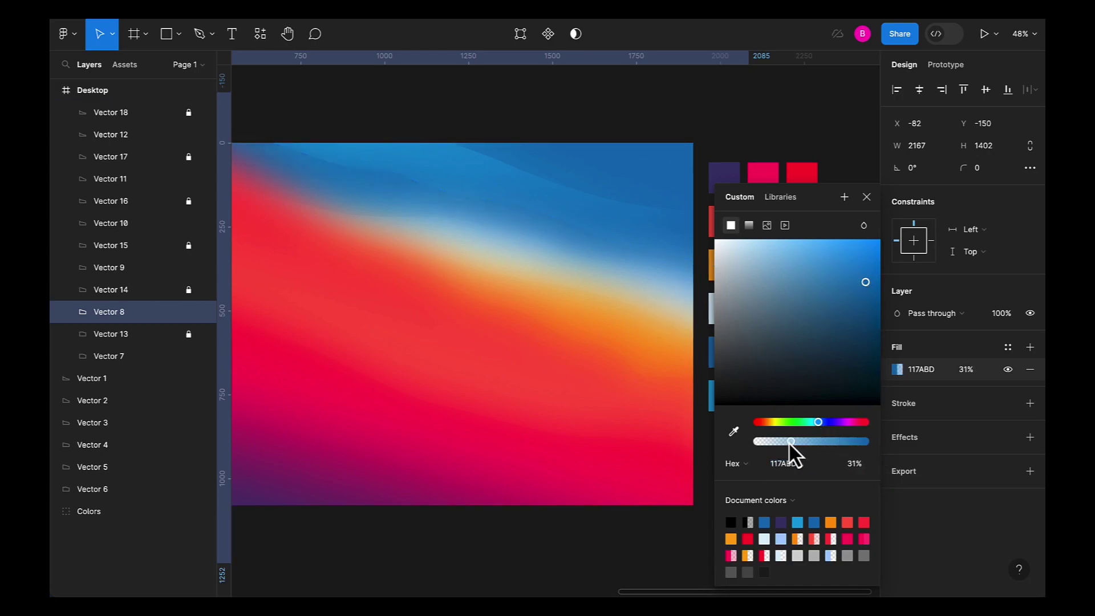
drag(781, 443, 800, 443)
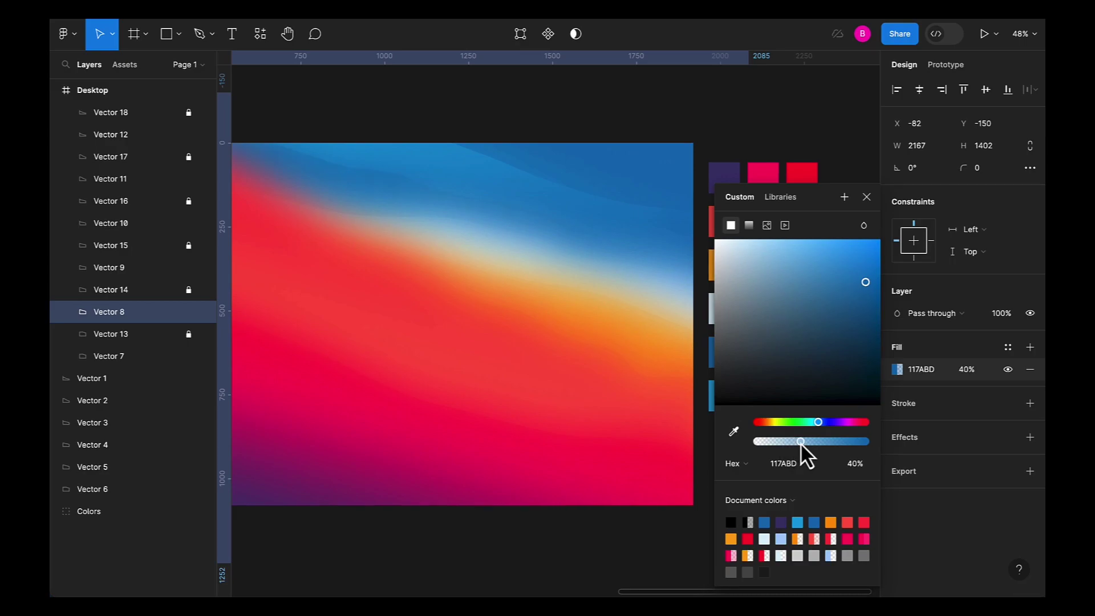
click(866, 197)
click(806, 231)
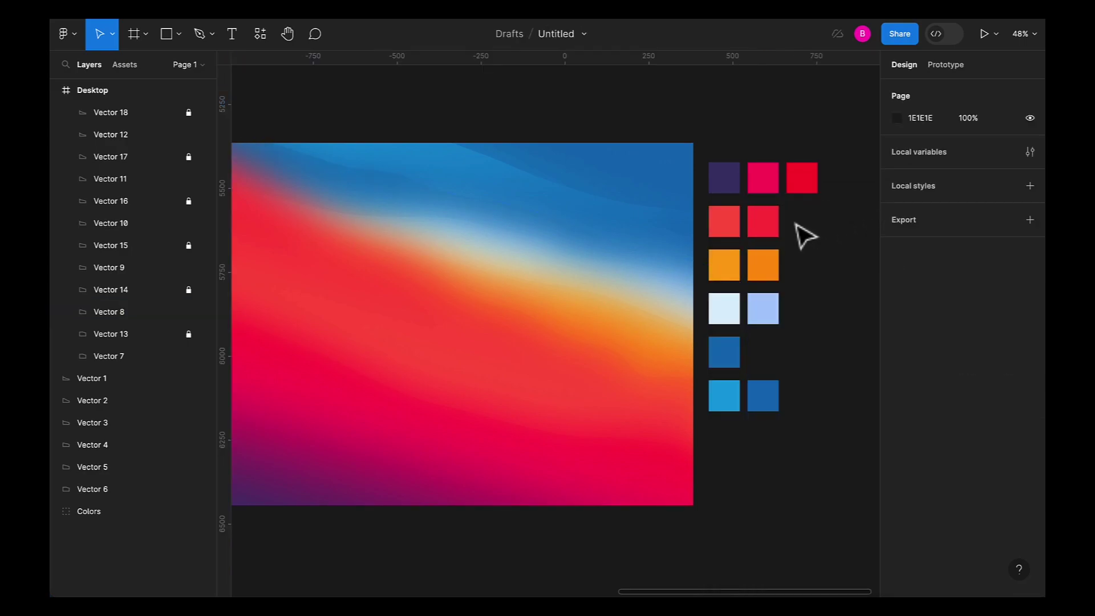
Step: Fade Vector 7's blue gradient by lowering its 15A9E5 stop's opacity and setting its 1078BF stop to 40%, and deselect it
click(493, 188)
click(897, 369)
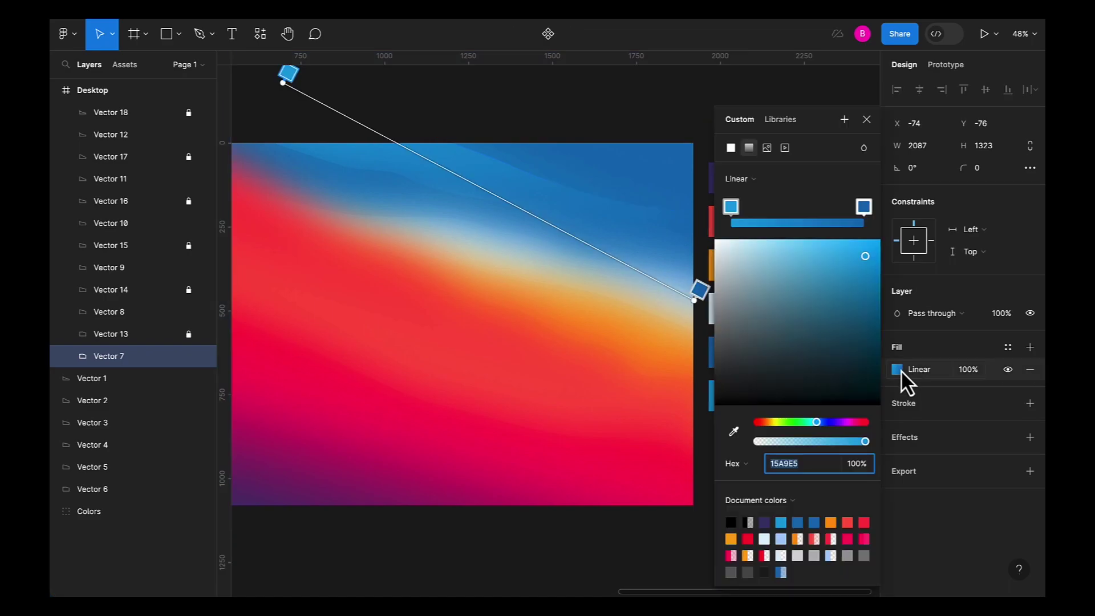
click(731, 212)
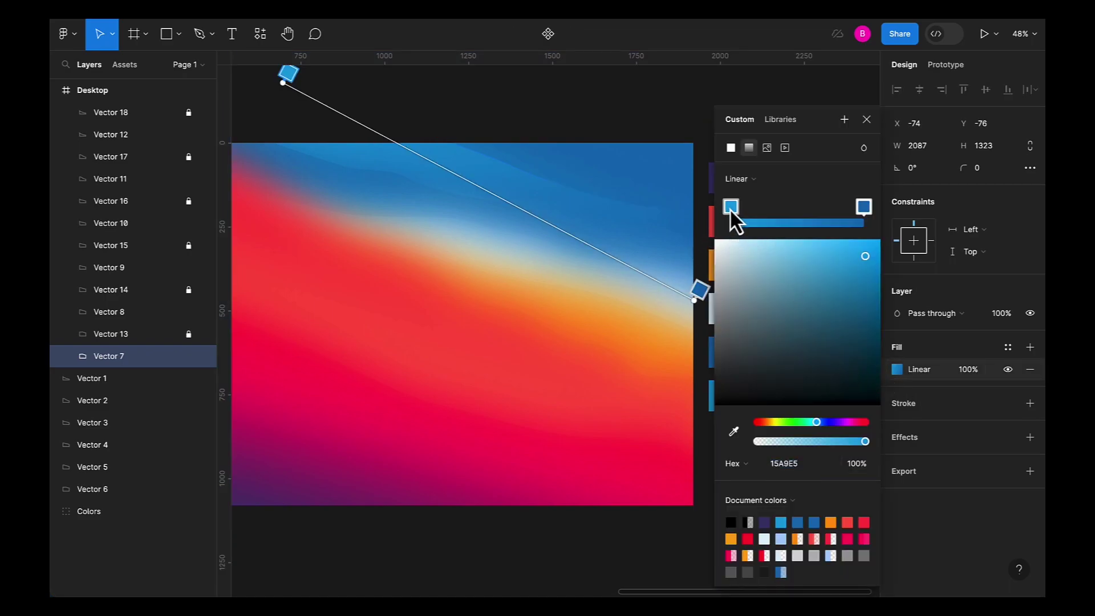
drag(854, 443, 778, 443)
click(700, 290)
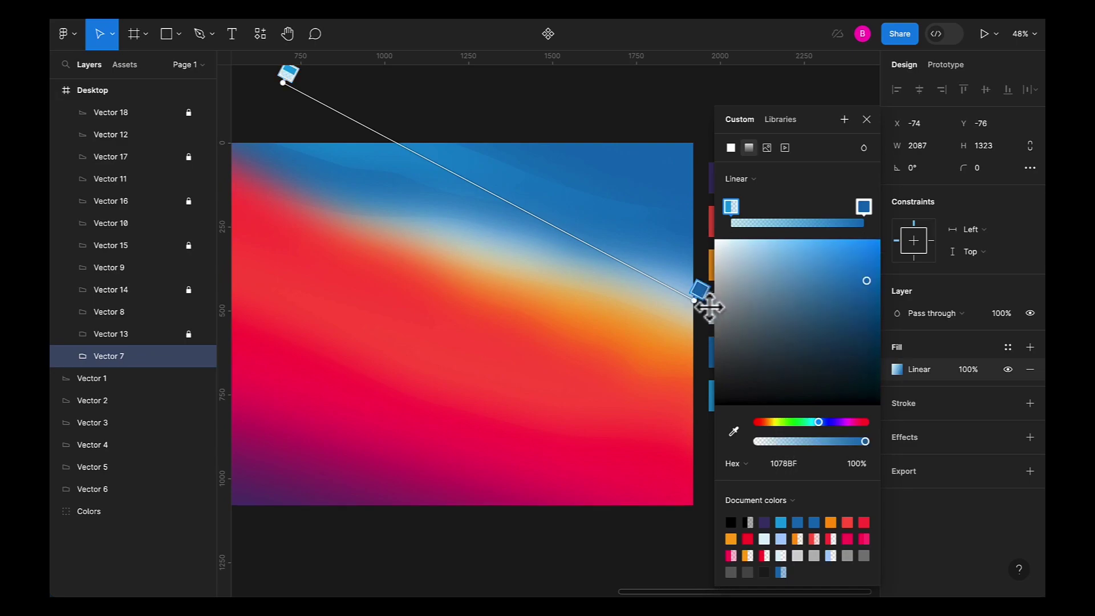
drag(858, 442, 816, 448)
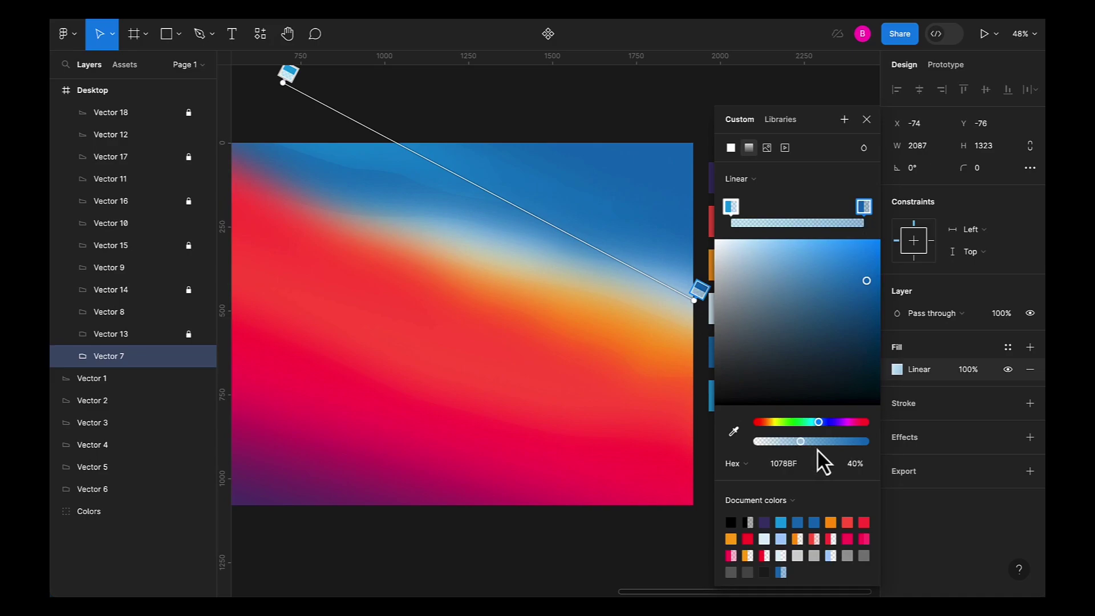
click(867, 118)
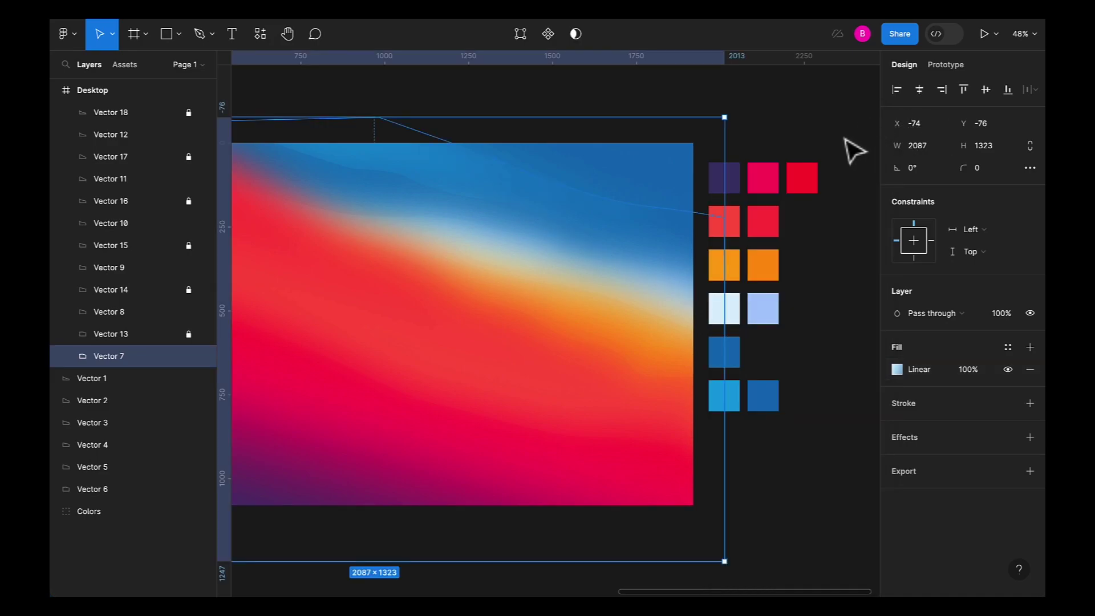
click(847, 153)
Step: Set Vector 8's 117ABD fill to 15% opacity and deselect the shape
scroll(827, 214, left, 3)
click(496, 225)
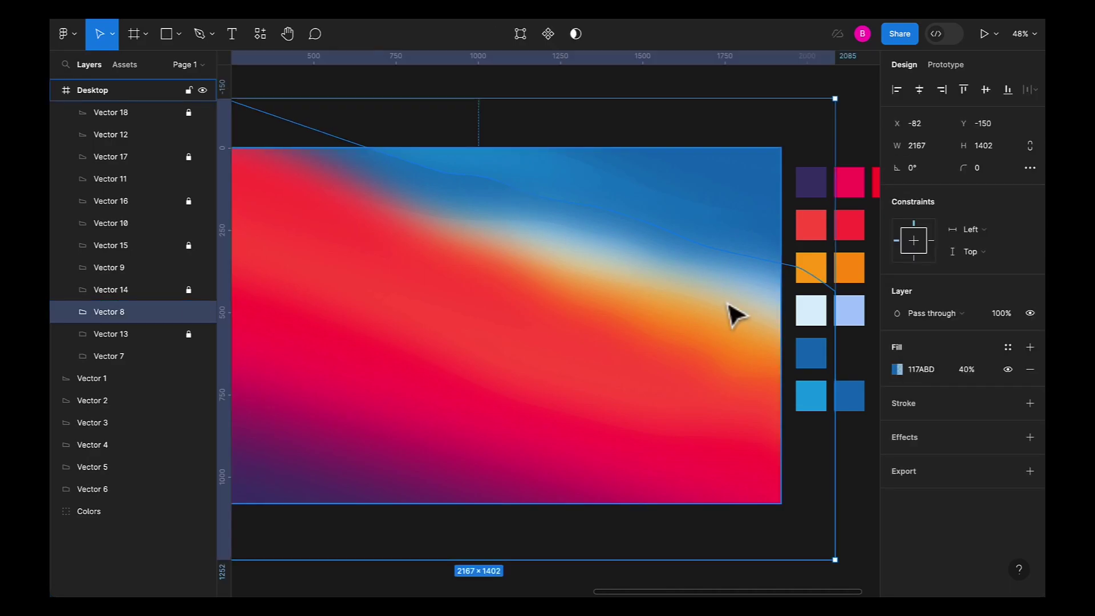
click(897, 369)
drag(800, 444, 775, 443)
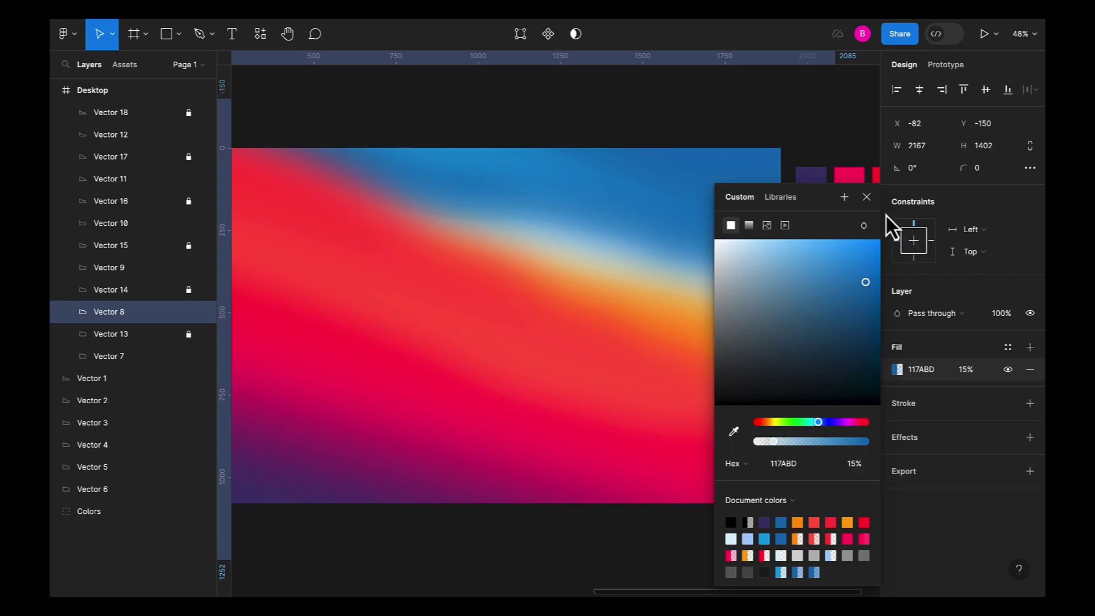
click(888, 217)
click(850, 473)
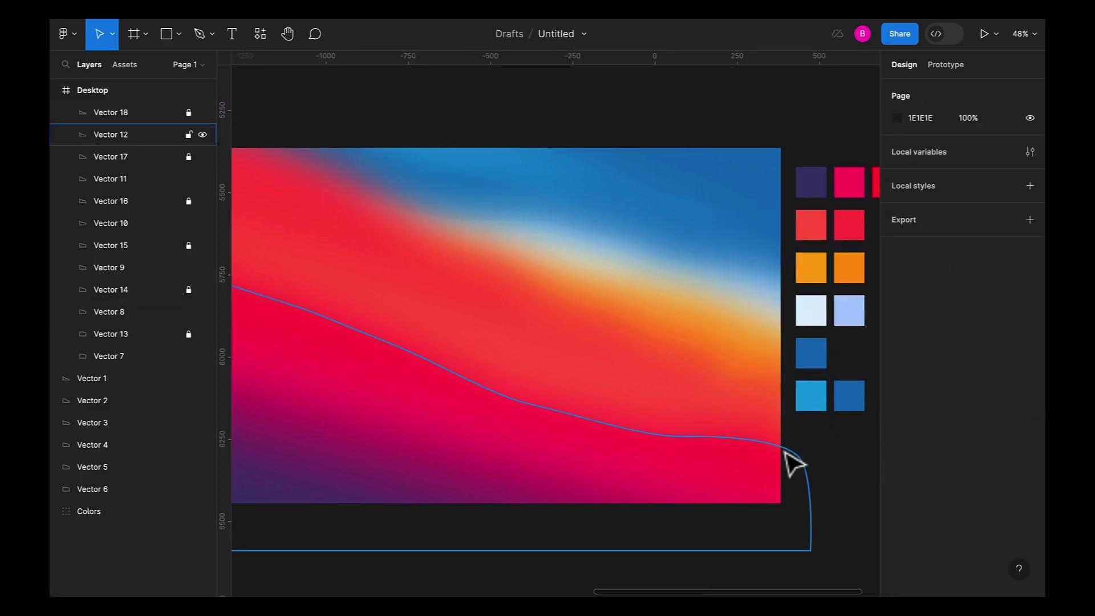
Step: Paste the copied white "Hello Designers" text into the centre of the Desktop frame and deselect it
drag(809, 445, 865, 448)
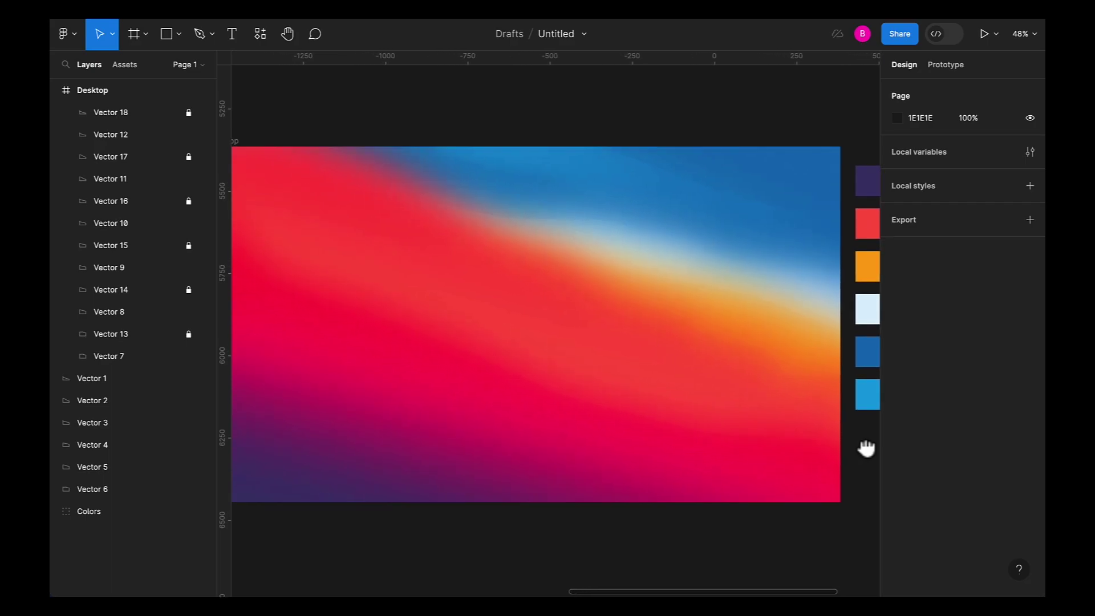
scroll(781, 444, down, 1)
drag(782, 444, 814, 435)
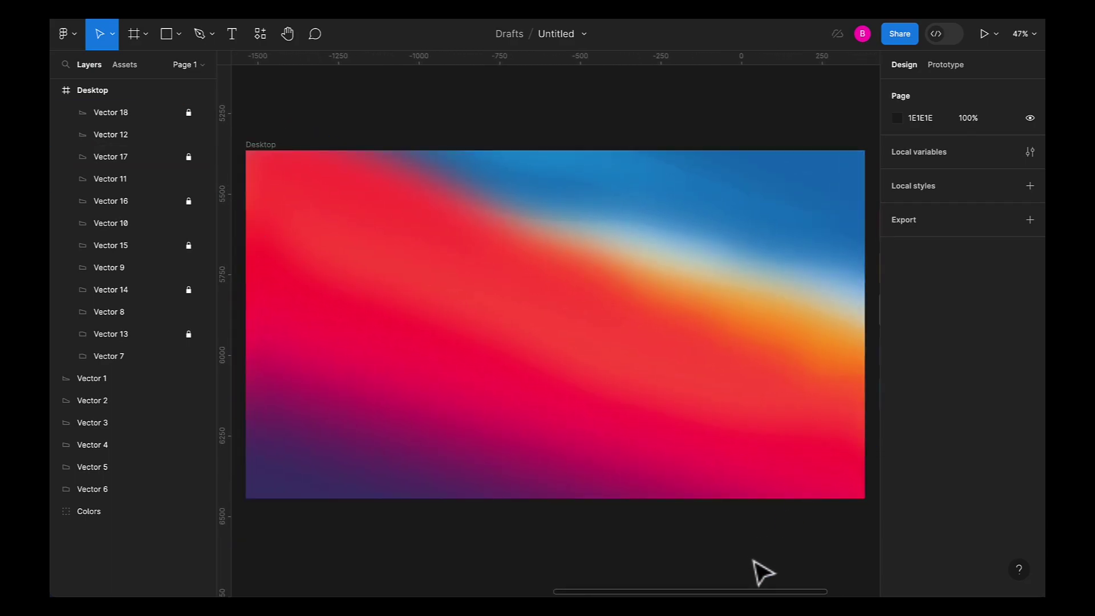
key(ctrl+v)
click(595, 576)
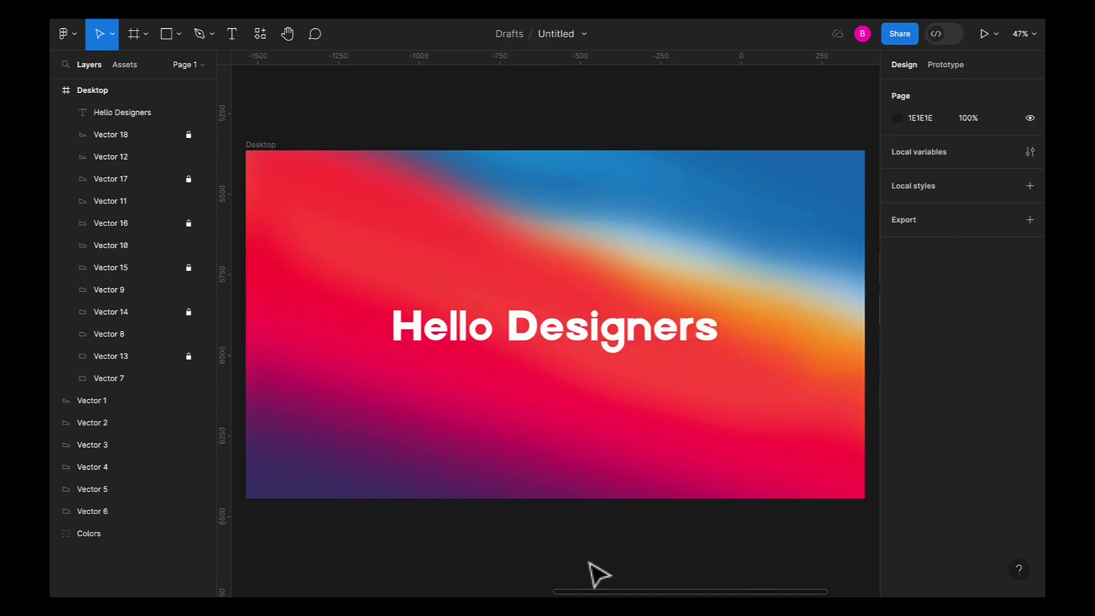